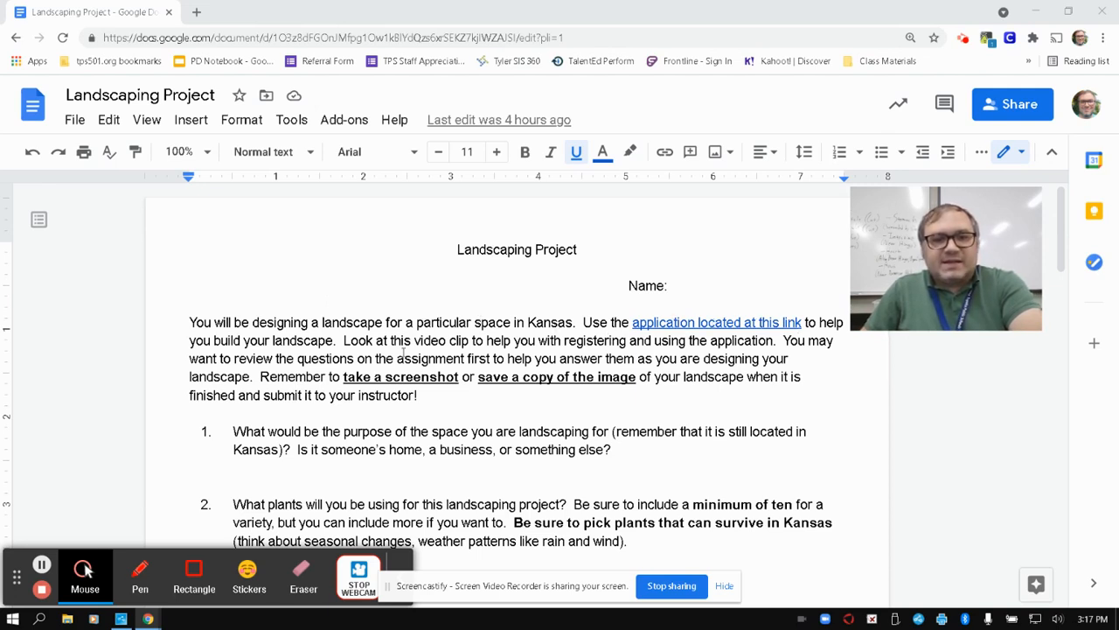
Follow the Landscaping Project doc's hyperlink to the Plan-A-Garden application
click(691, 323)
Open the planner link in a new tab and enter a corrected sign-up e-mail address
click(678, 359)
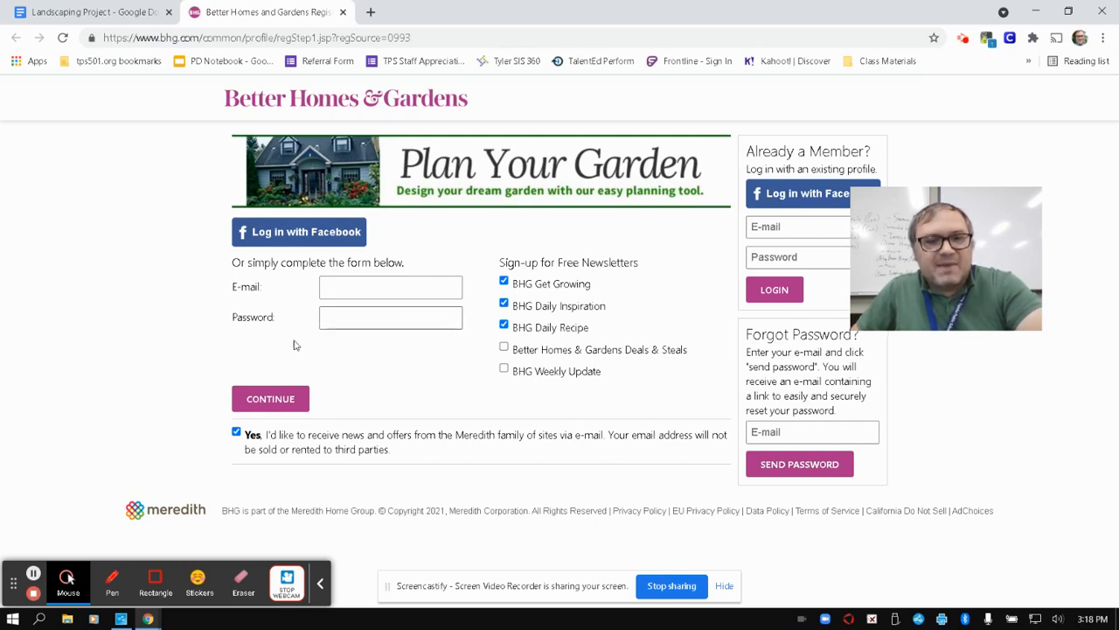
click(385, 287)
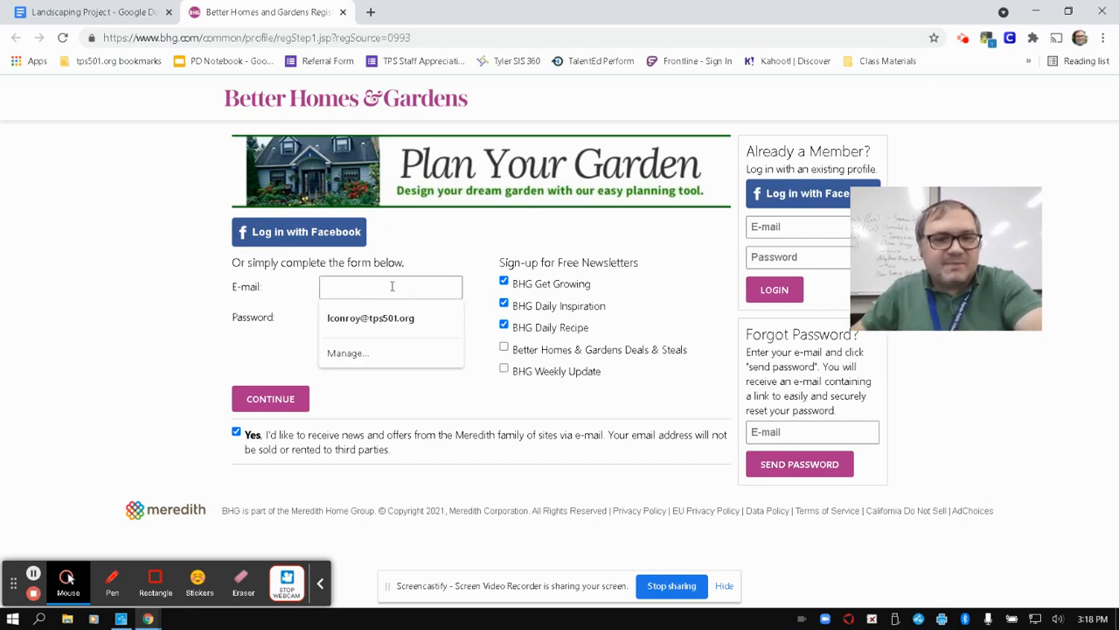
click(371, 317)
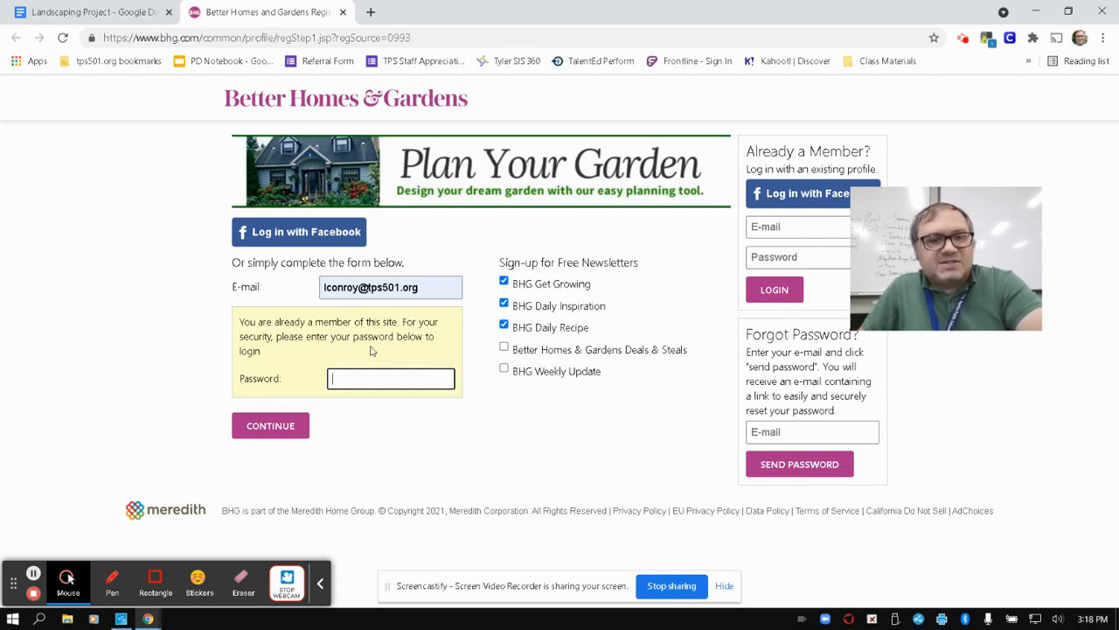
click(438, 288)
key(BackSpace)
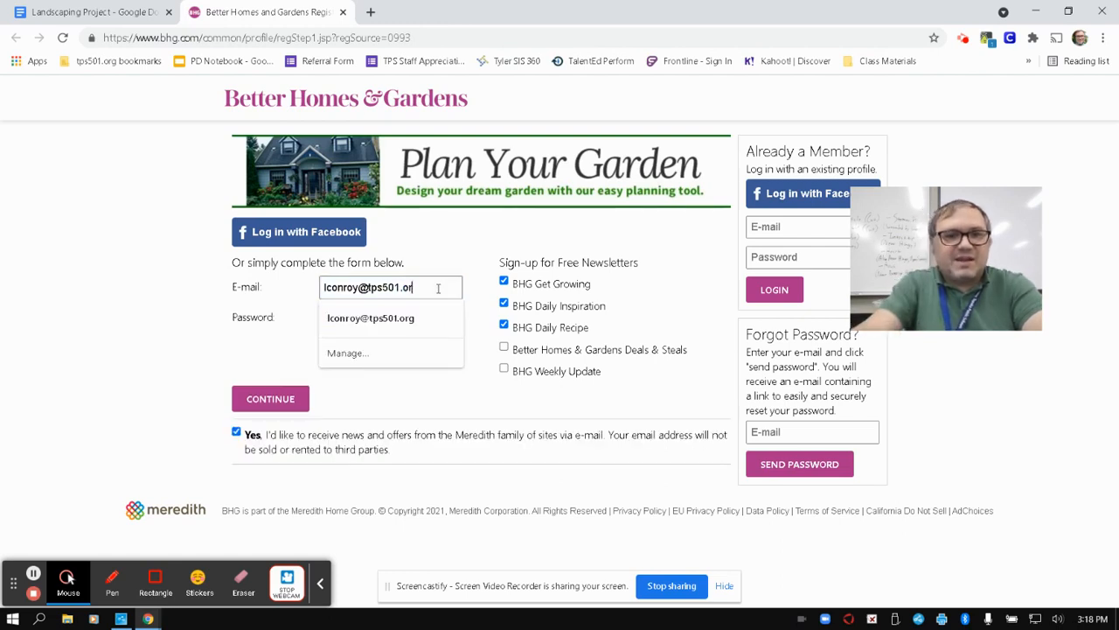
key(BackSpace)
key(BackSpace)
key(BackSpace)
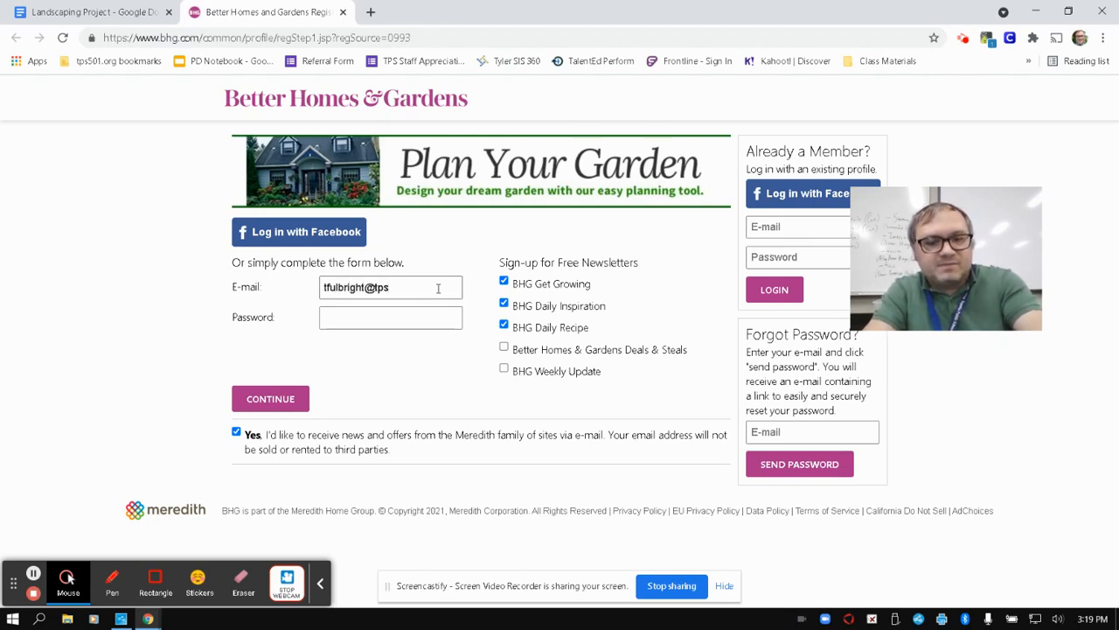
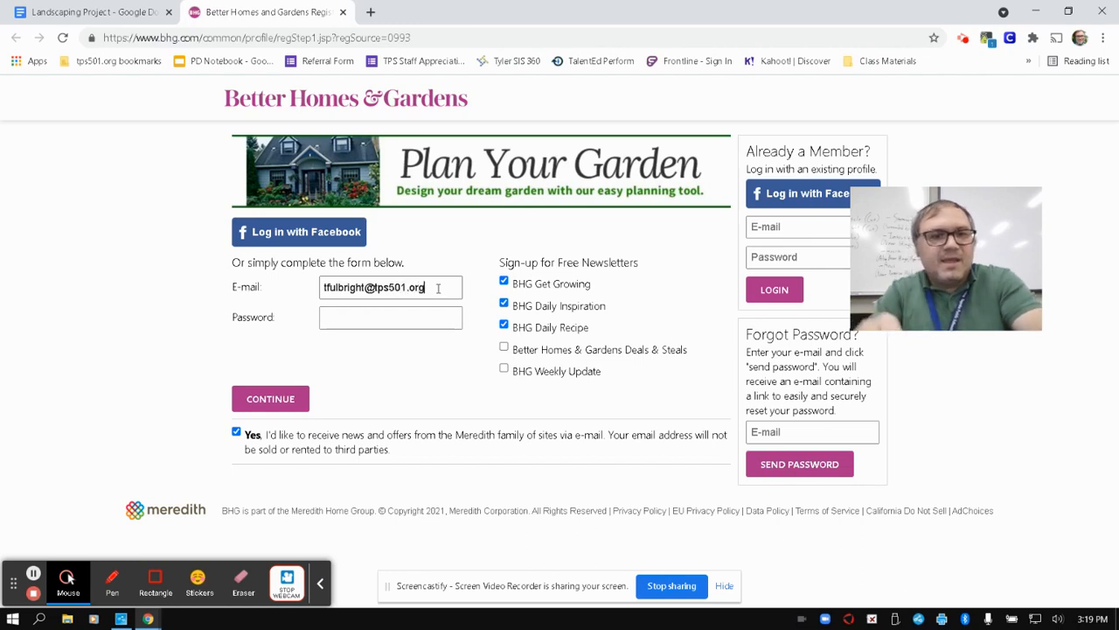
Opt out of the Daily Recipe, Daily Inspiration, Get Growing newsletters and Meredith offers
click(359, 320)
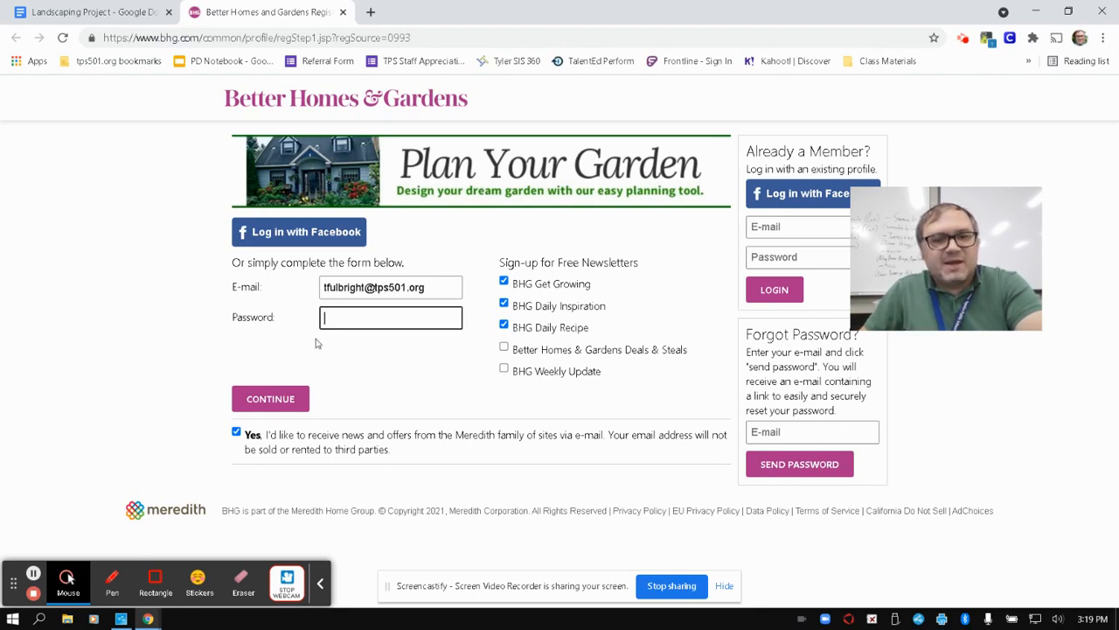
click(504, 327)
click(504, 305)
click(504, 284)
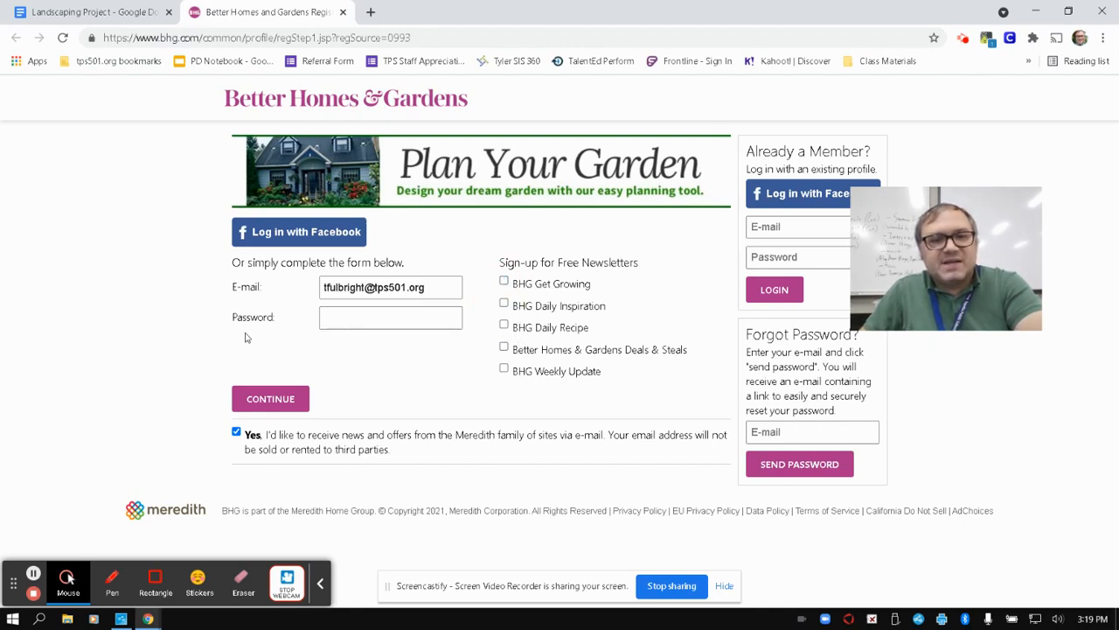
click(236, 432)
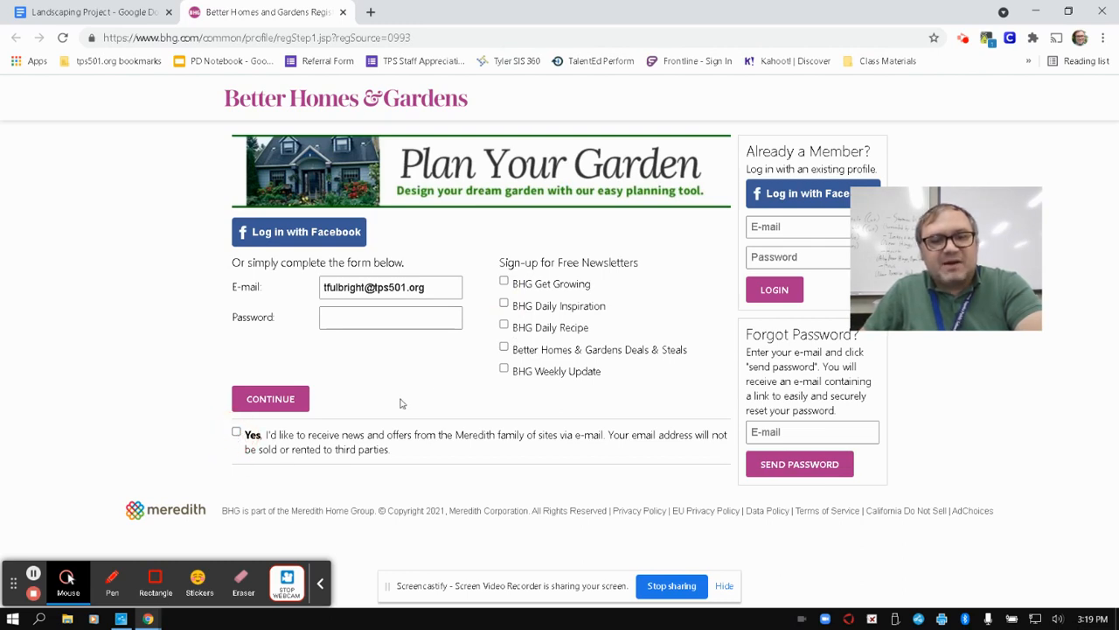
Enter a password, submit, then replace it with a stronger one and resubmit the sign-up
click(338, 321)
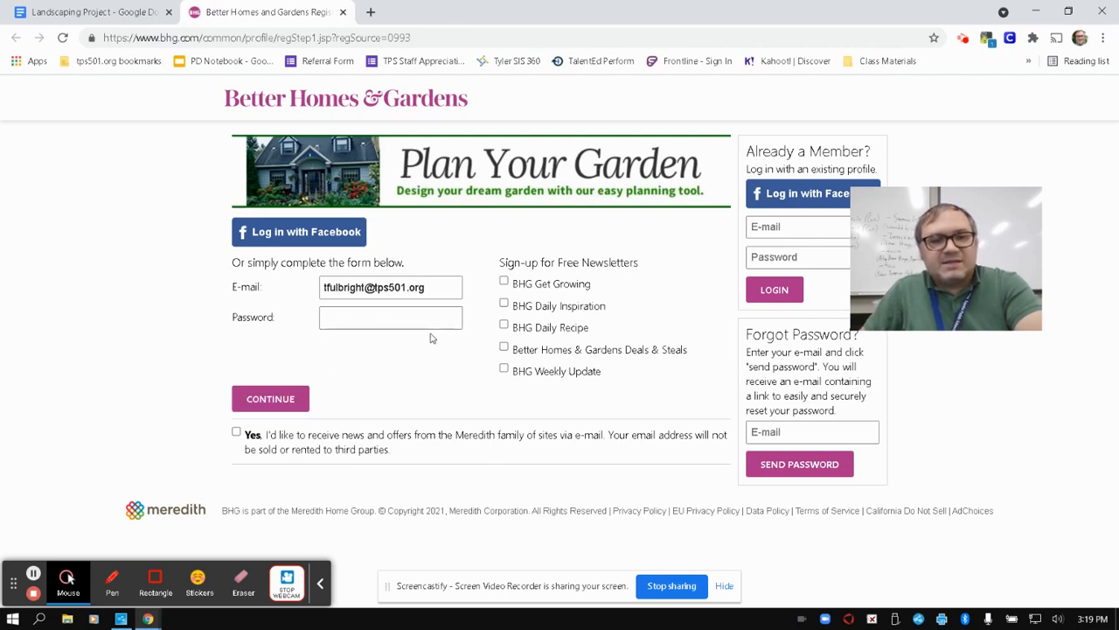
click(346, 321)
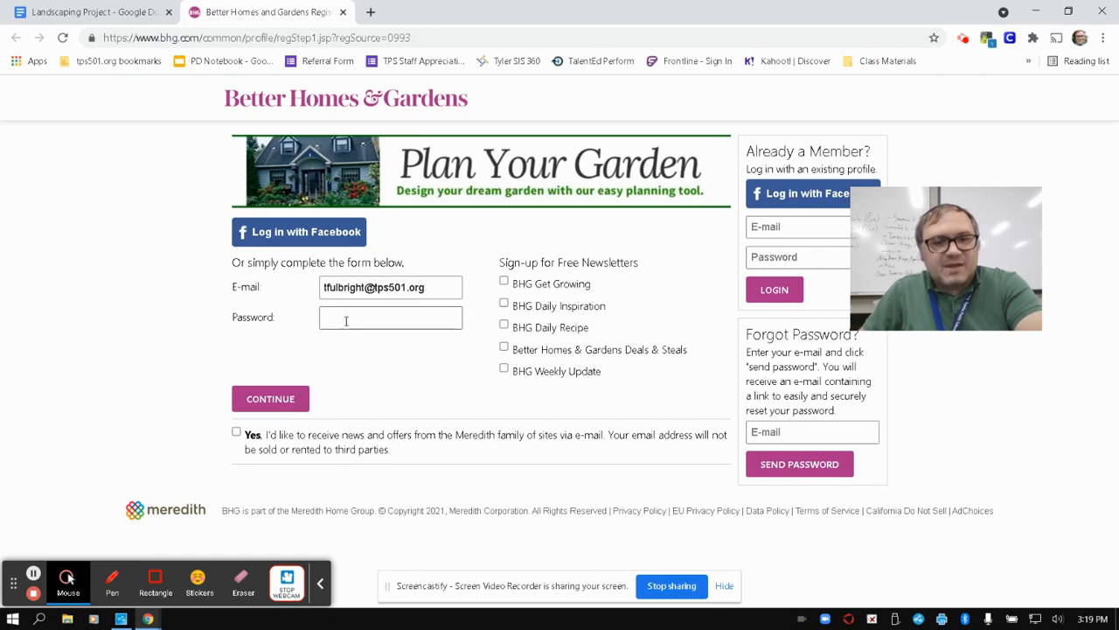
click(346, 321)
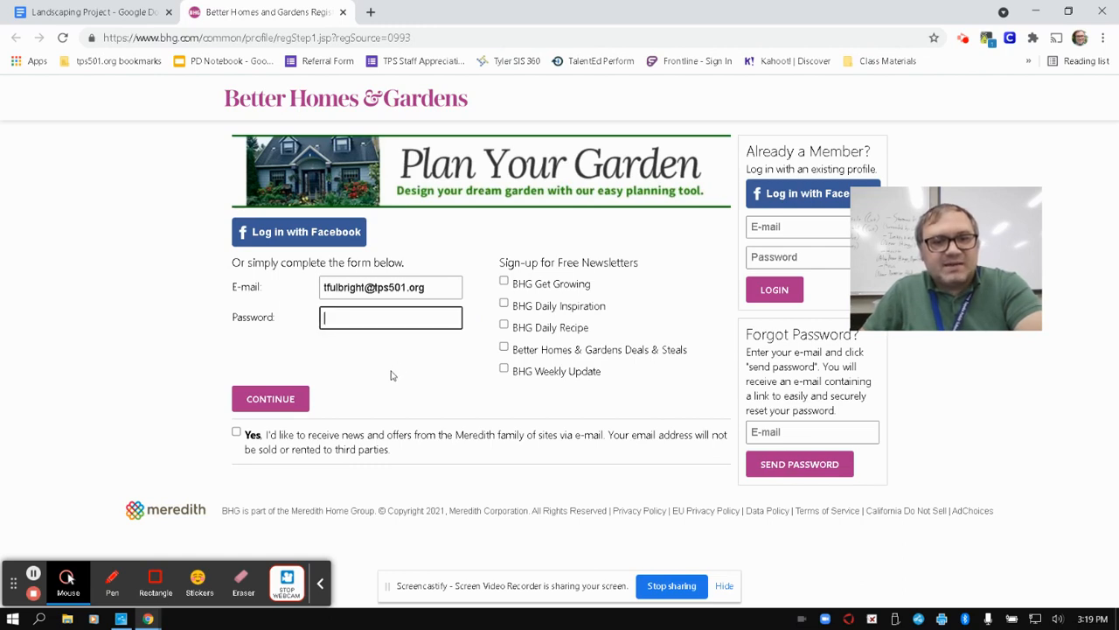
text(••••••••)
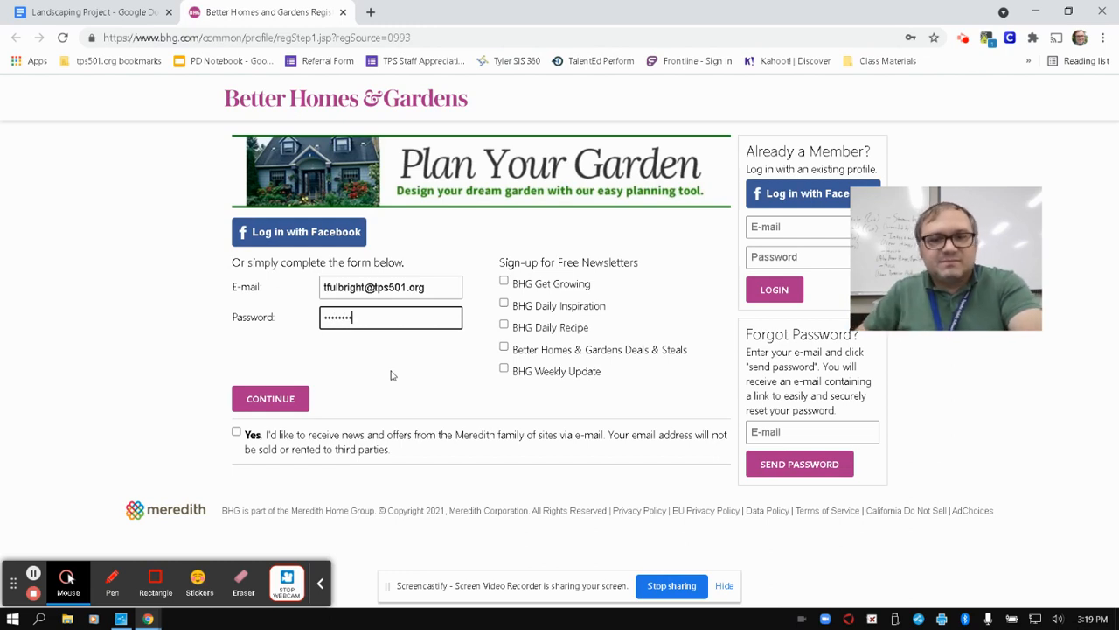
click(270, 399)
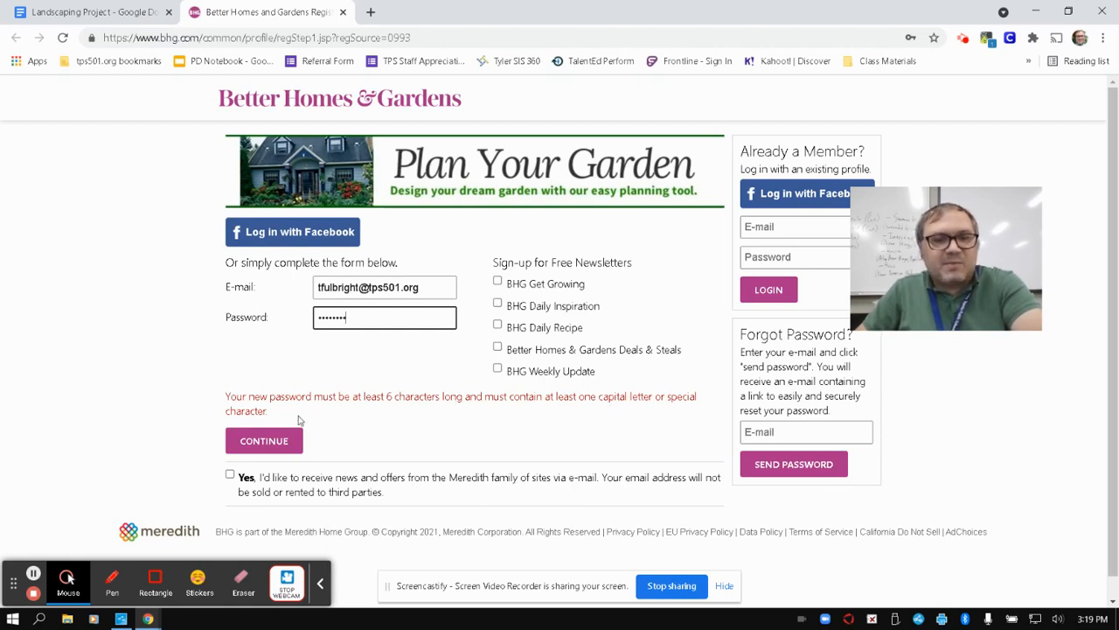
double_click(376, 317)
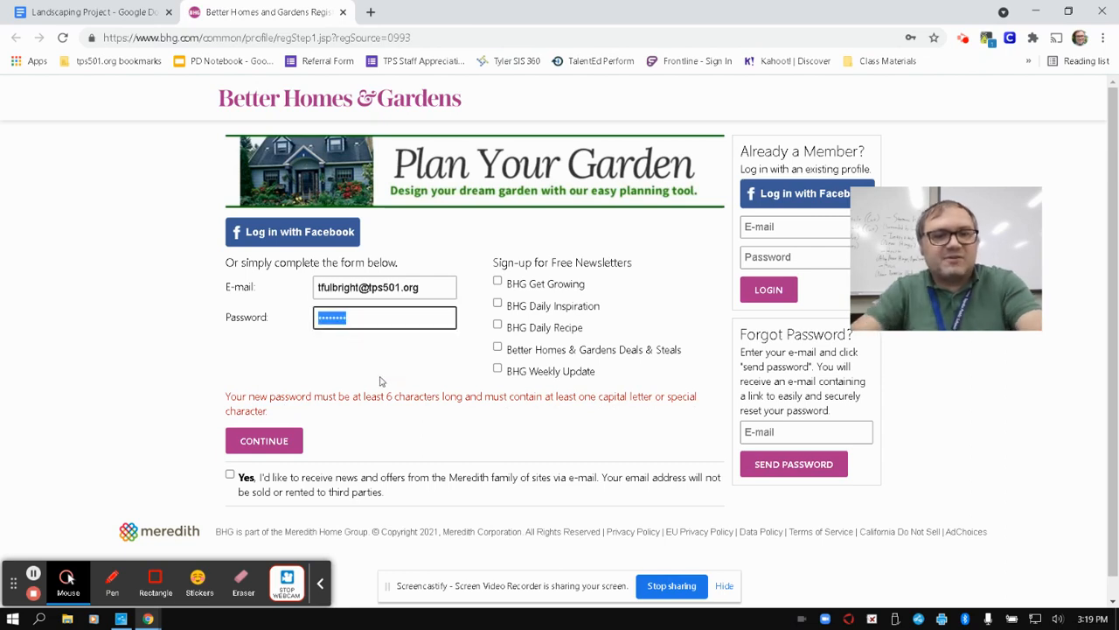
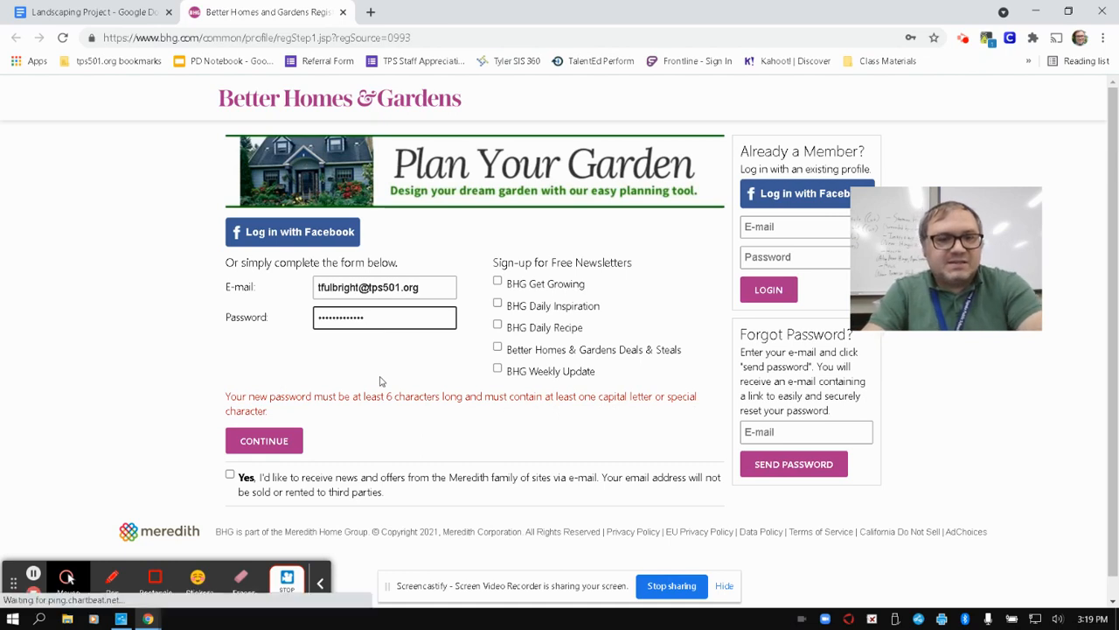
key(Return)
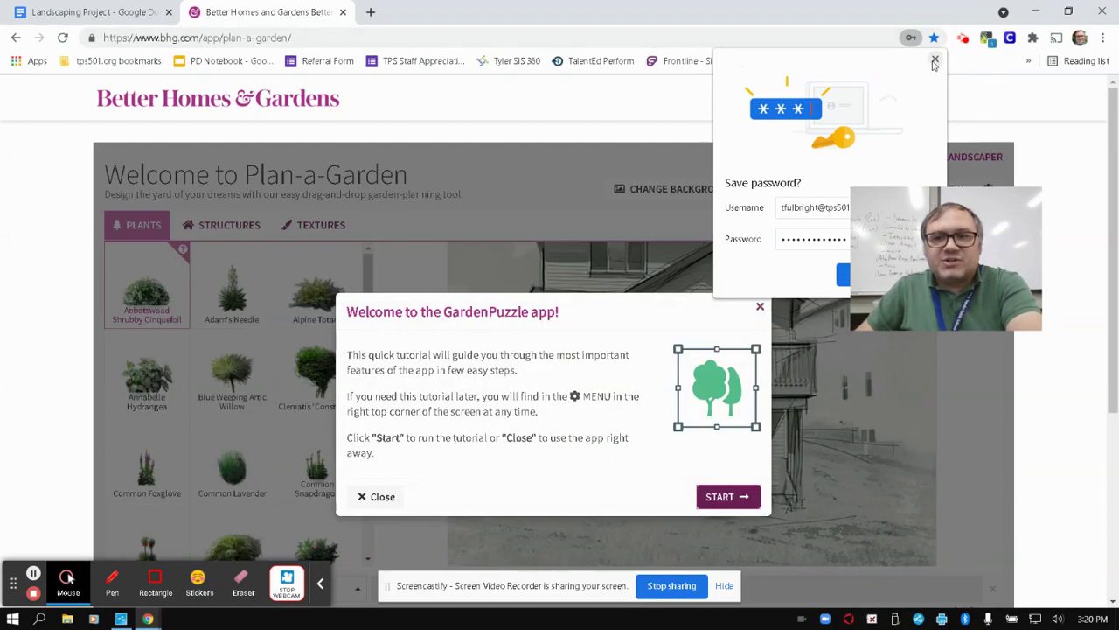
Dismiss Chrome's offer to save the new password
click(935, 60)
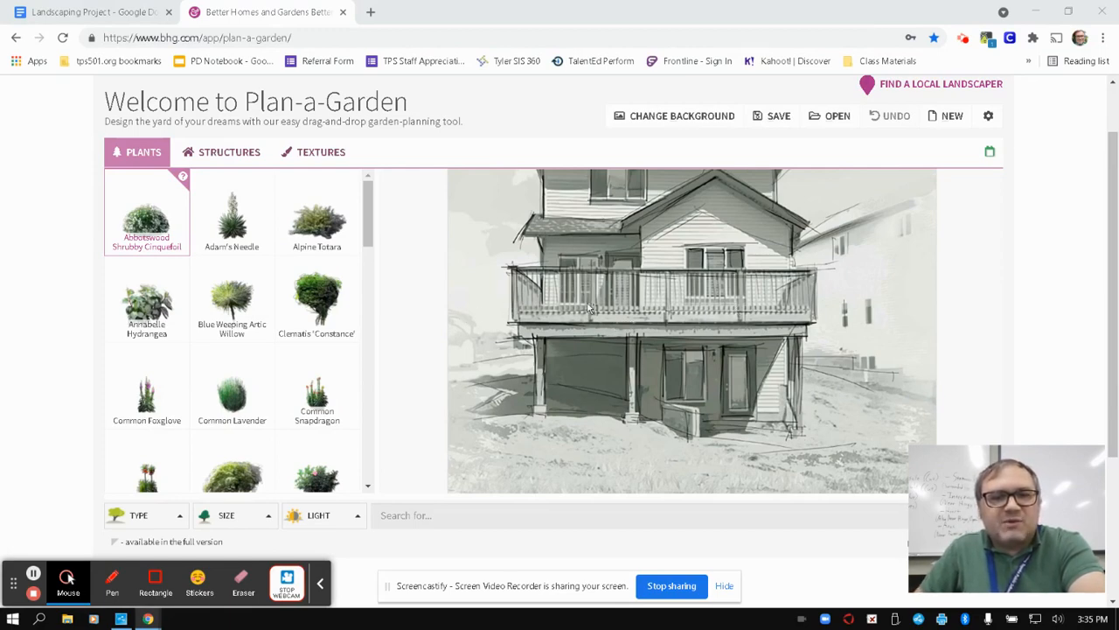
Set the brick cottage sketch as the background, then browse the choices again and close
click(654, 119)
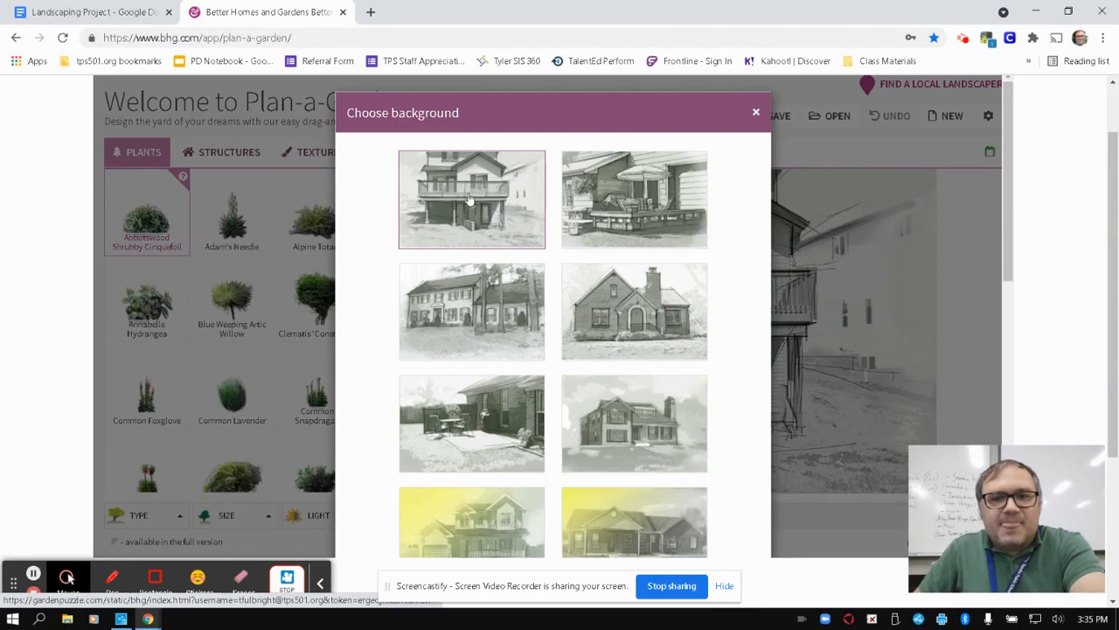
click(629, 314)
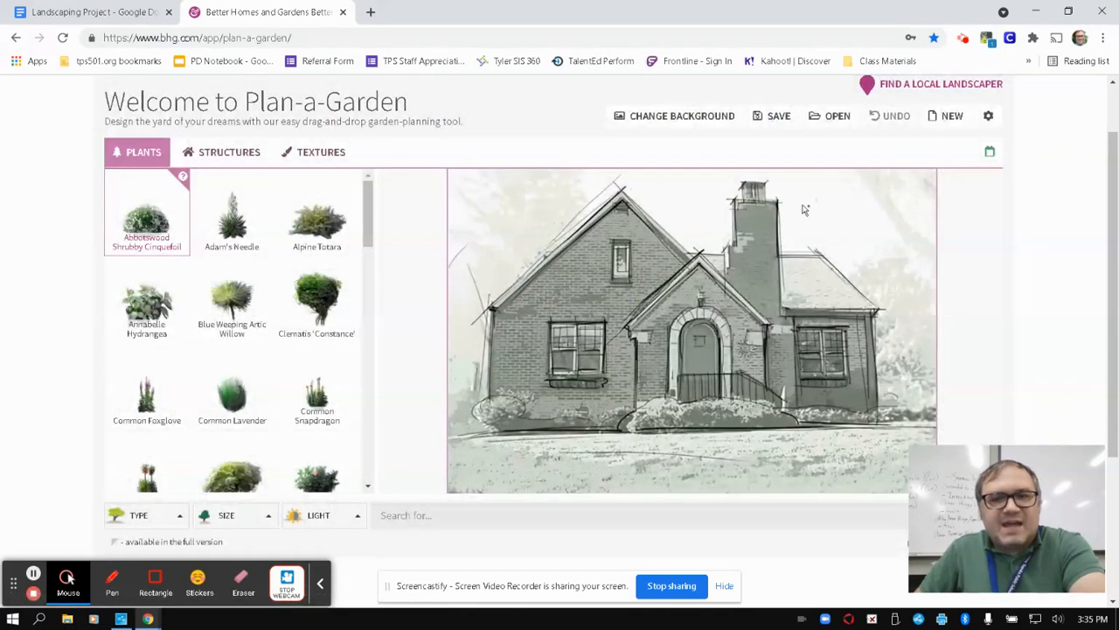
click(682, 115)
scroll(464, 228, down, 5)
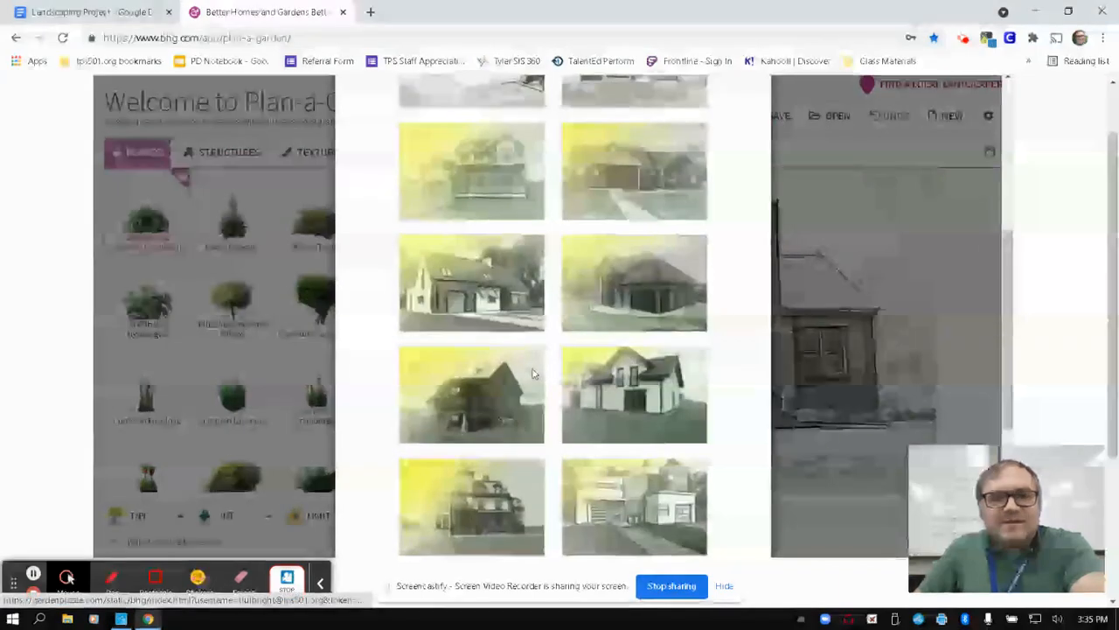
scroll(464, 228, down, 4)
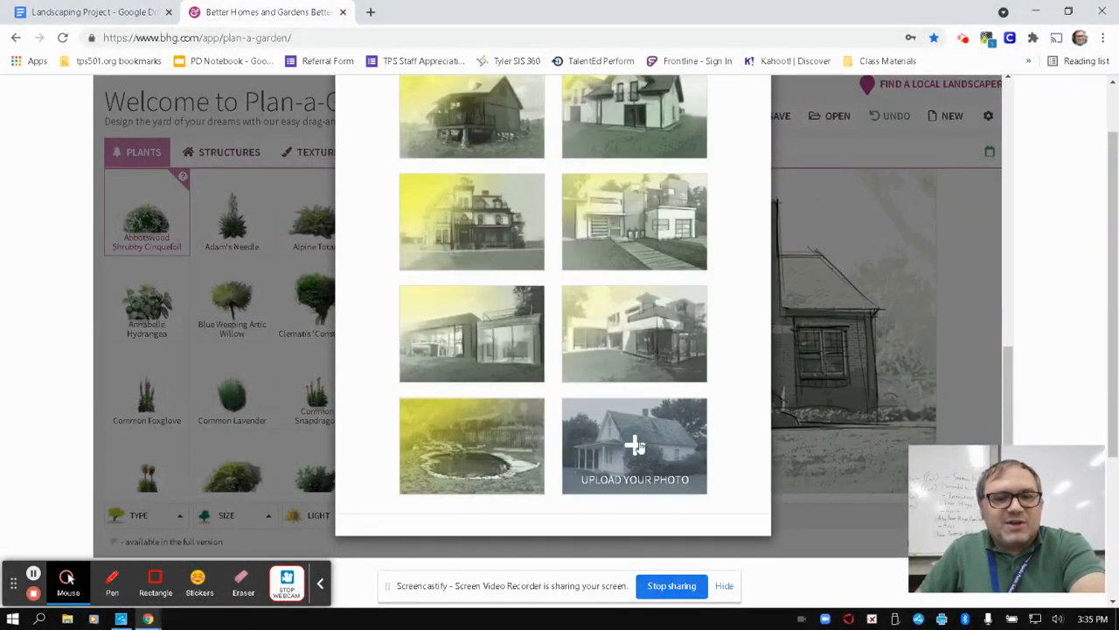
scroll(637, 450, up, 5)
scroll(636, 449, up, 4)
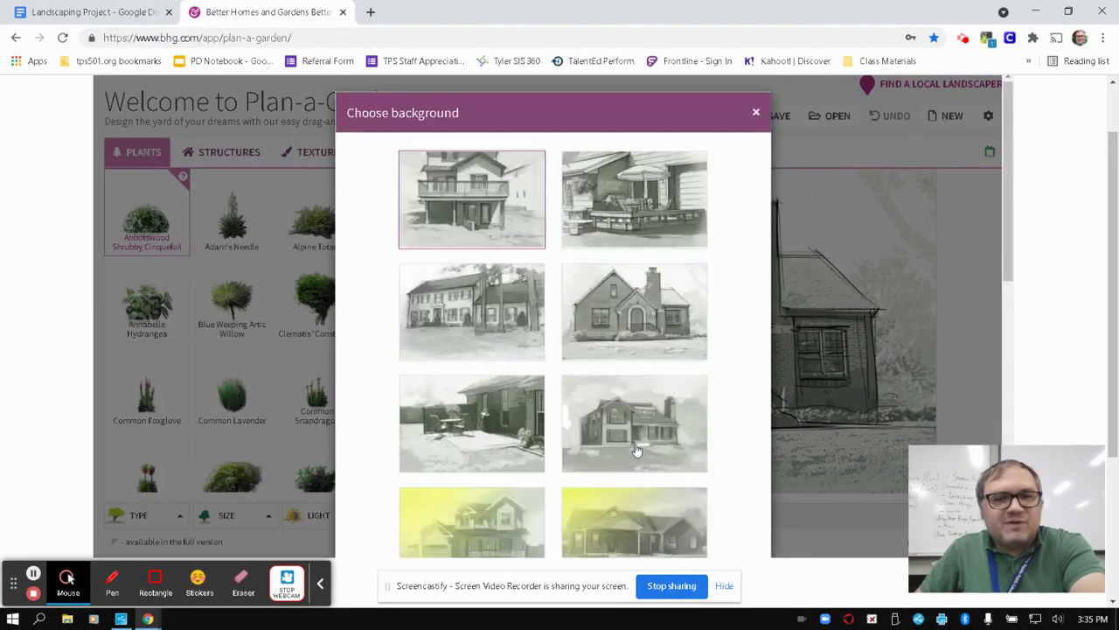
click(947, 274)
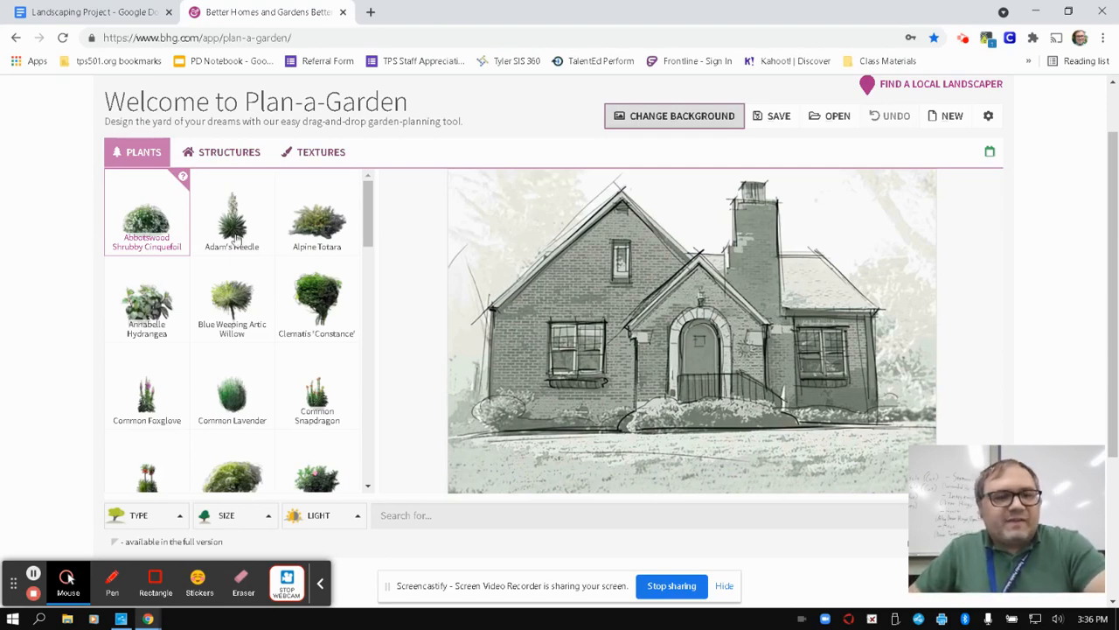
scroll(223, 337, down, 5)
scroll(223, 337, down, 5)
scroll(223, 337, down, 5)
scroll(223, 337, up, 5)
scroll(223, 337, up, 5)
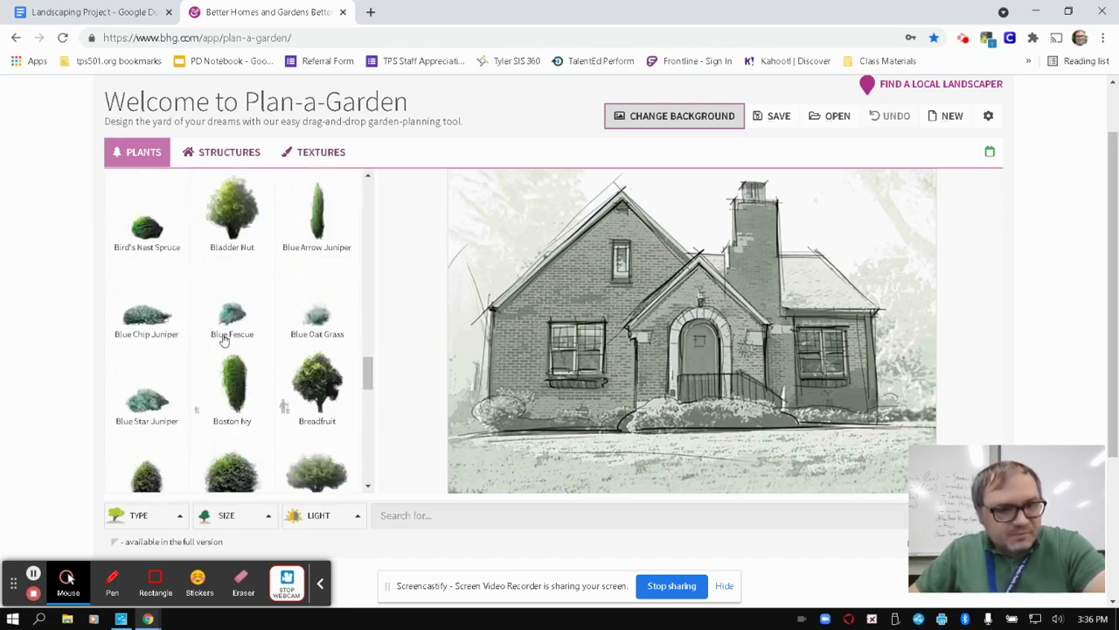
click(144, 515)
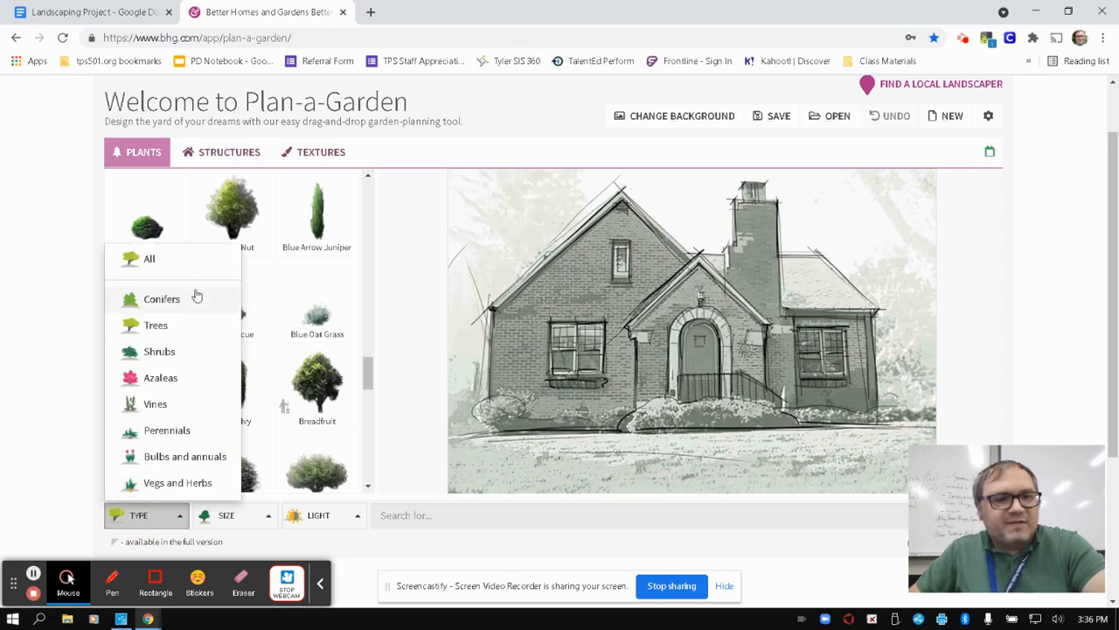
click(144, 302)
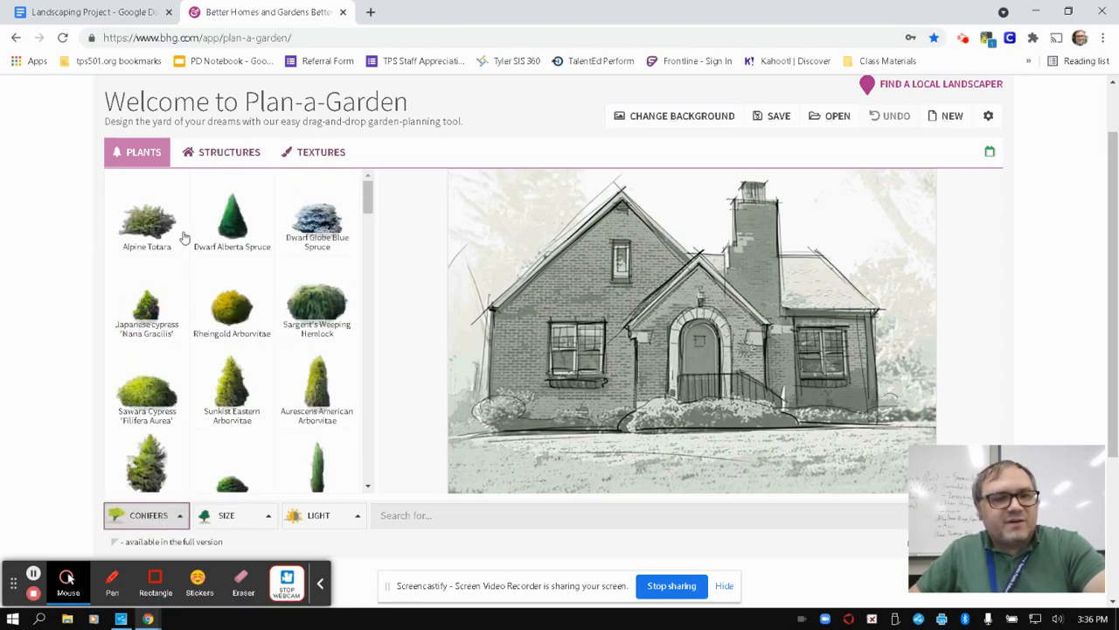
click(148, 518)
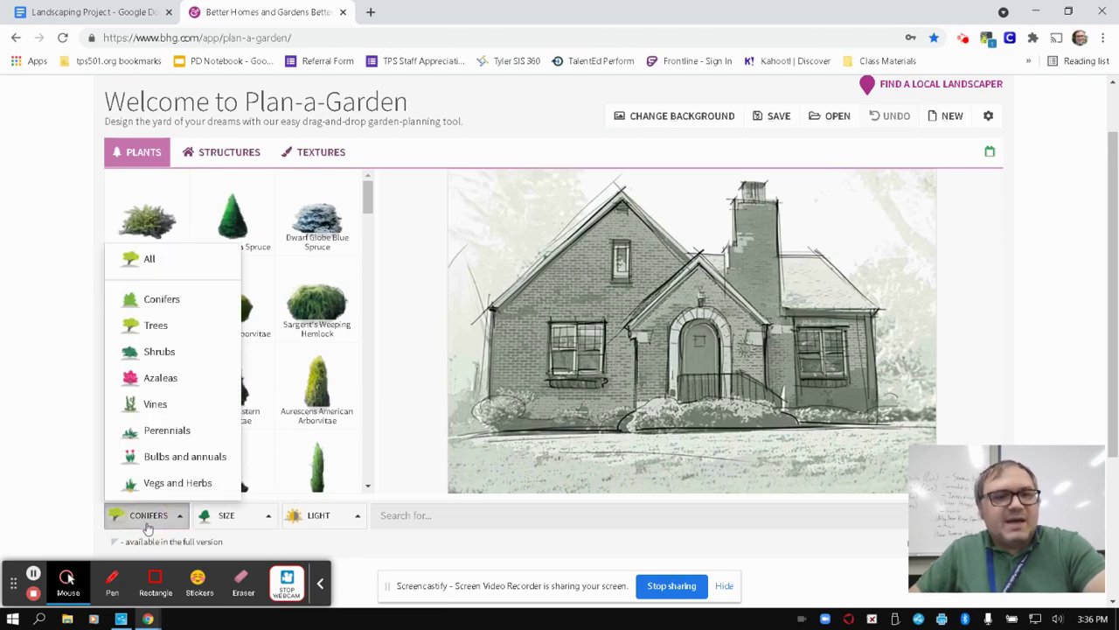
click(156, 325)
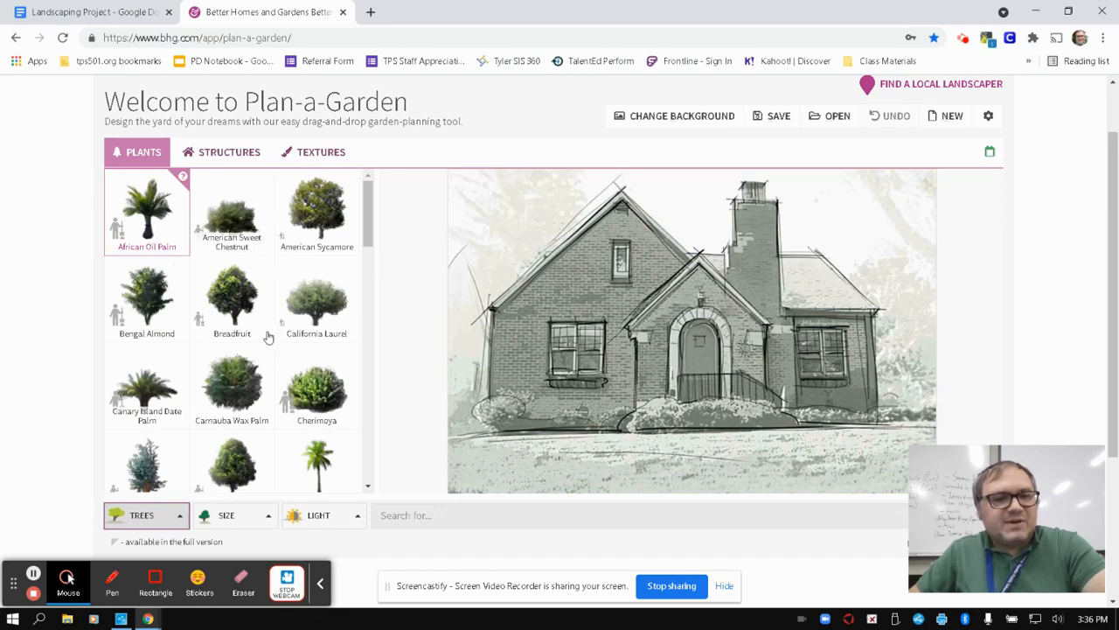
scroll(254, 355, down, 3)
scroll(259, 354, down, 2)
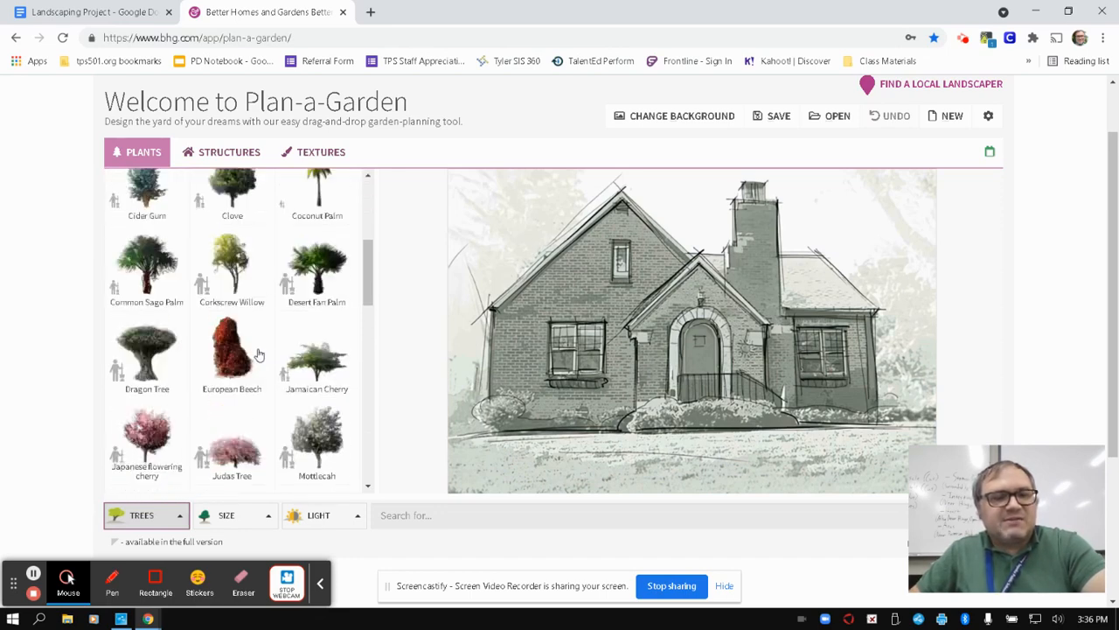
click(163, 515)
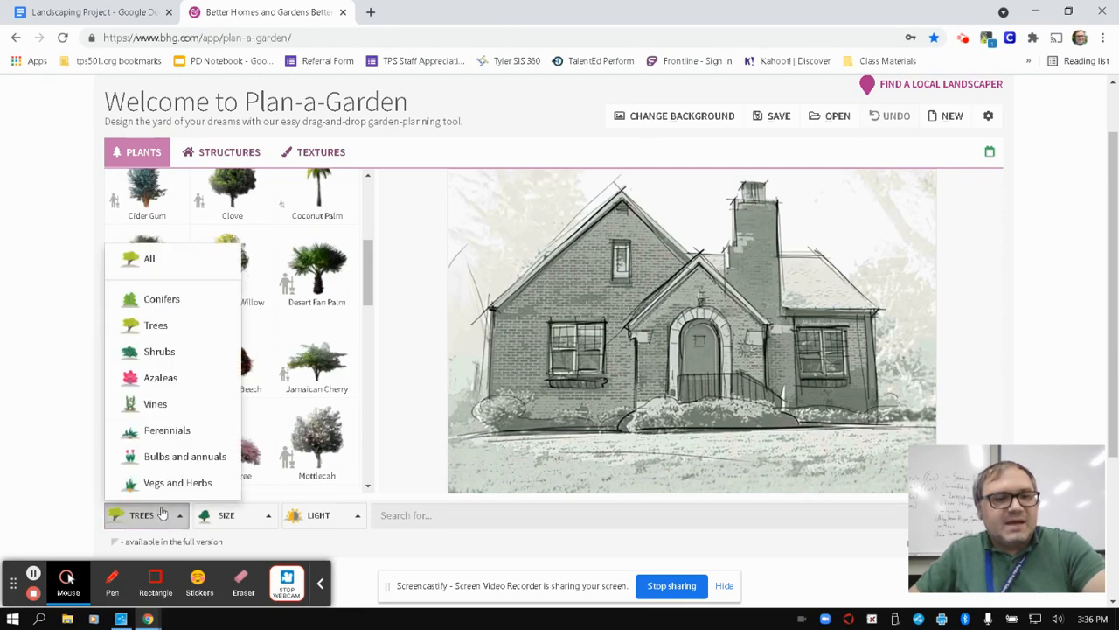
click(186, 354)
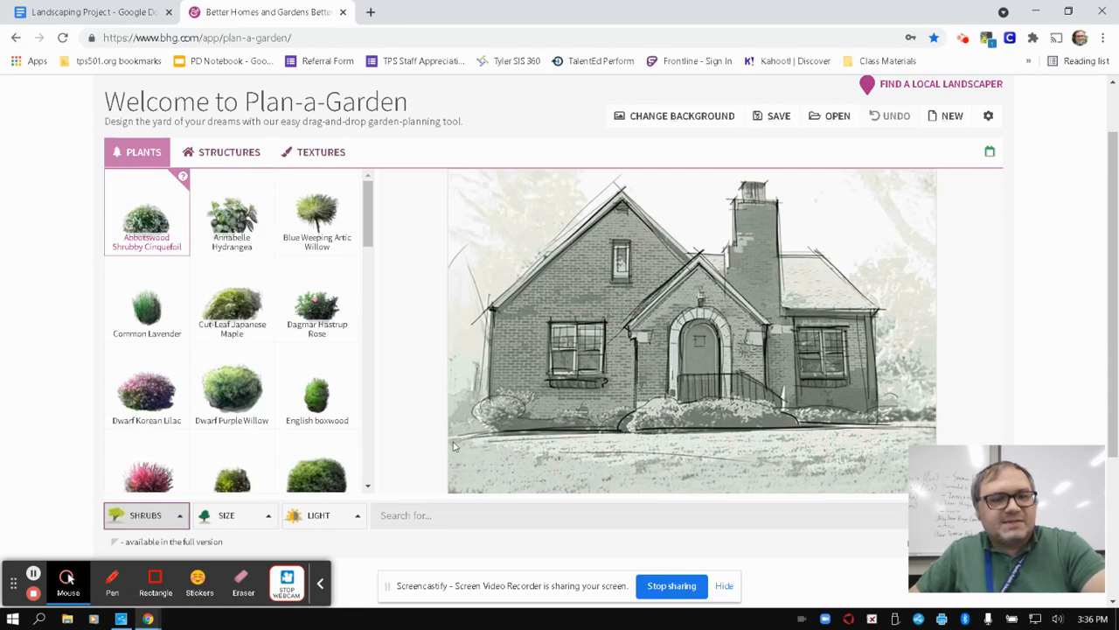
click(148, 519)
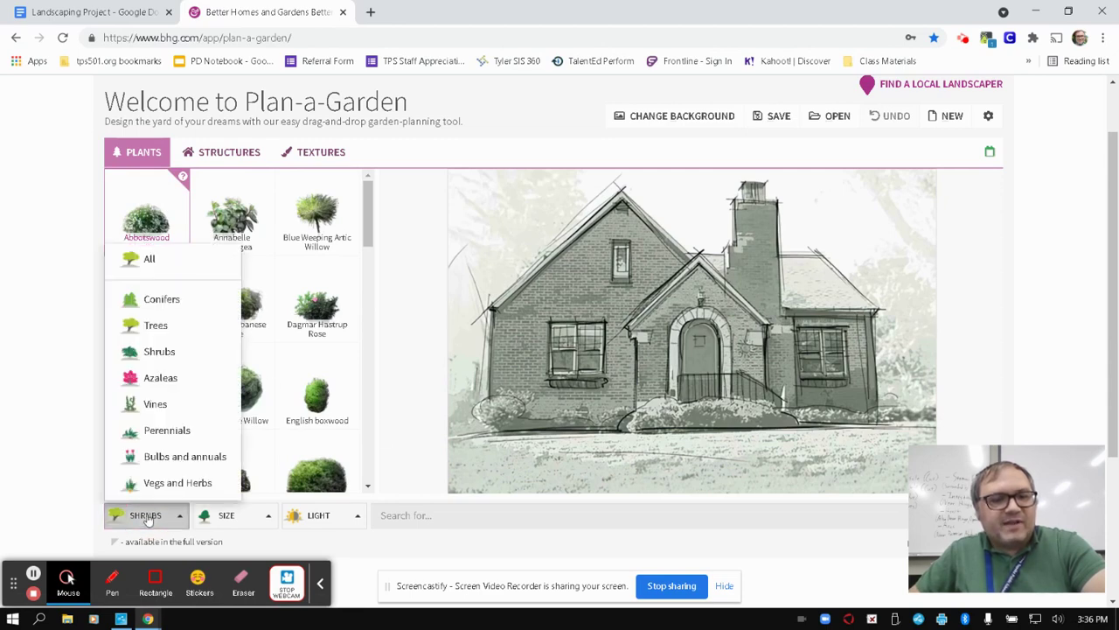
click(199, 377)
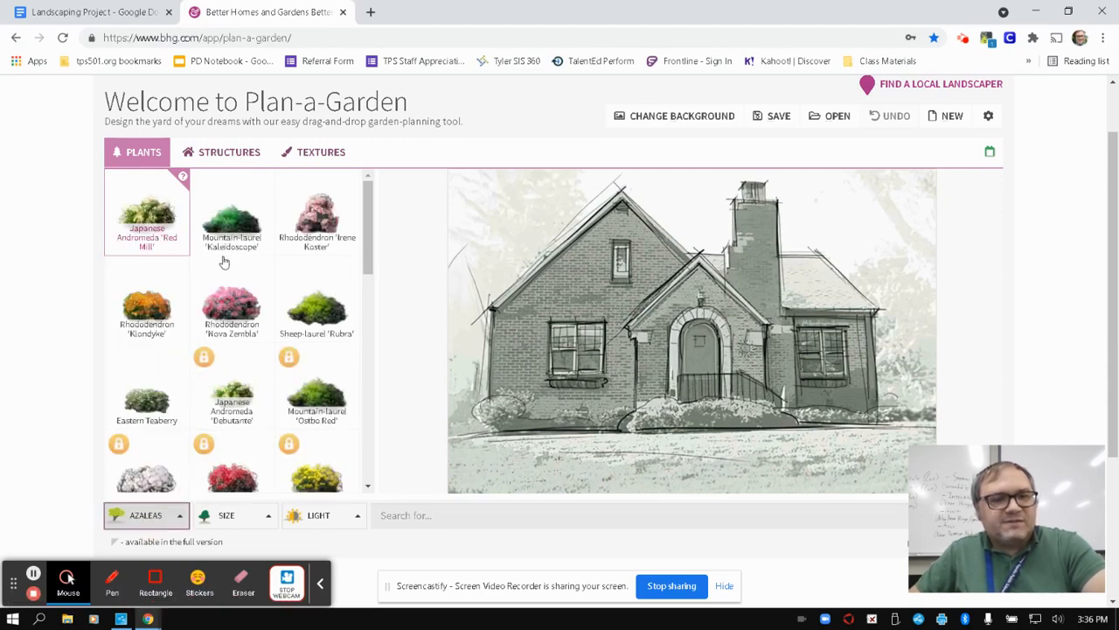
click(137, 519)
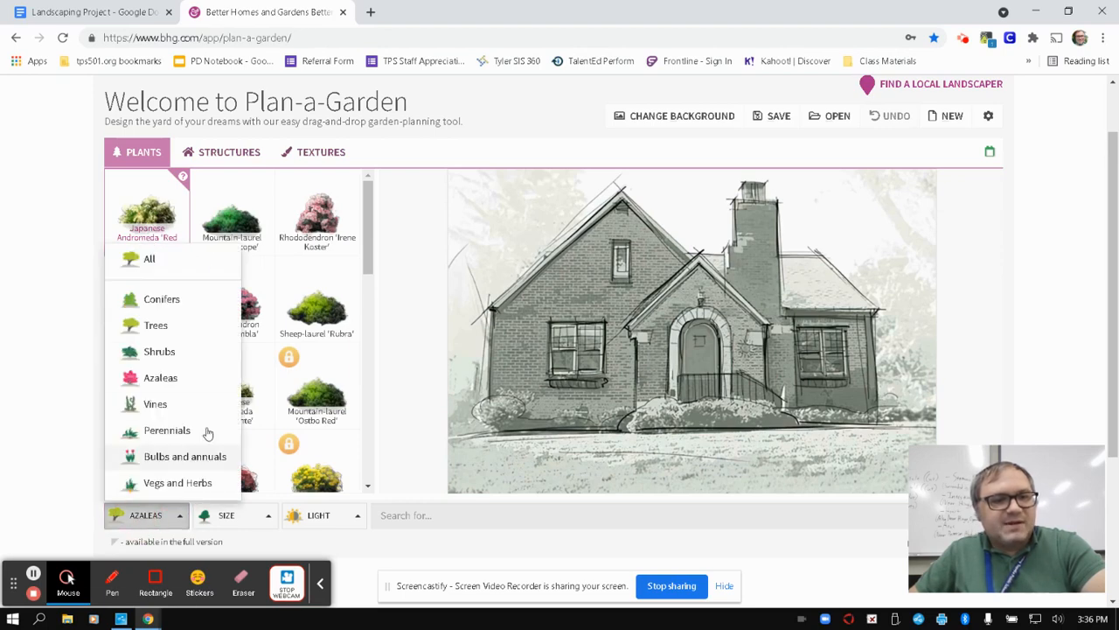
click(202, 408)
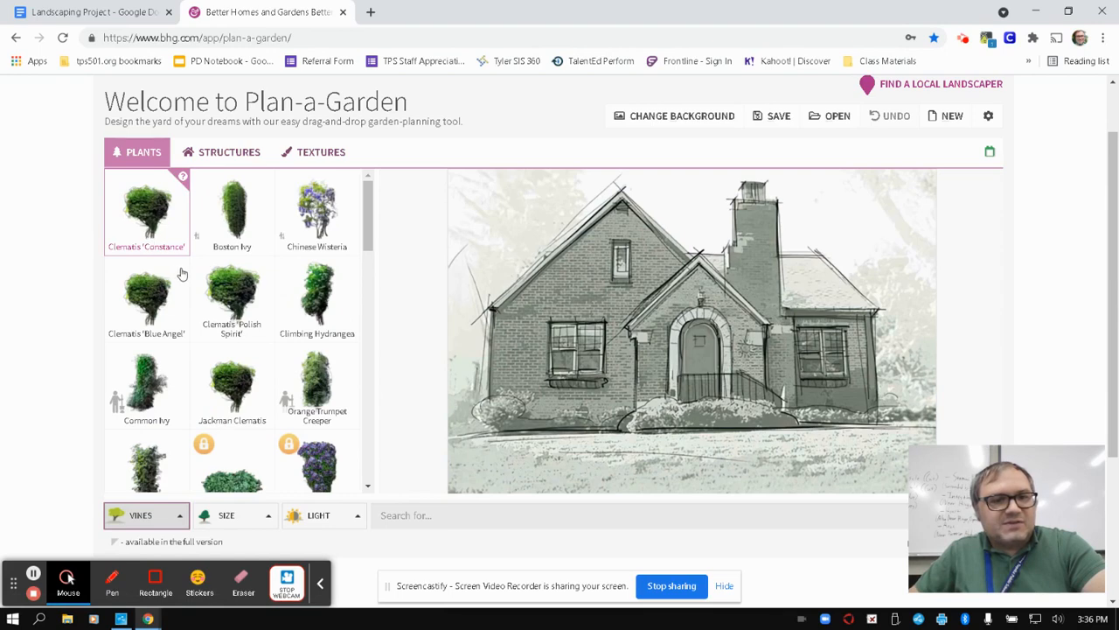
scroll(184, 350, down, 1)
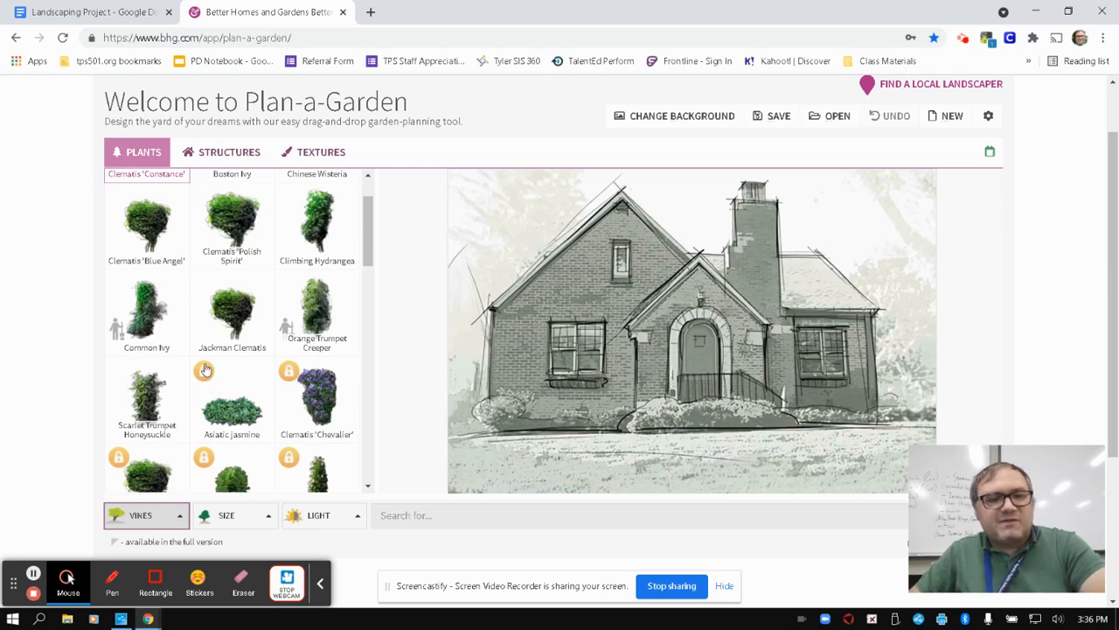
scroll(223, 372, up, 1)
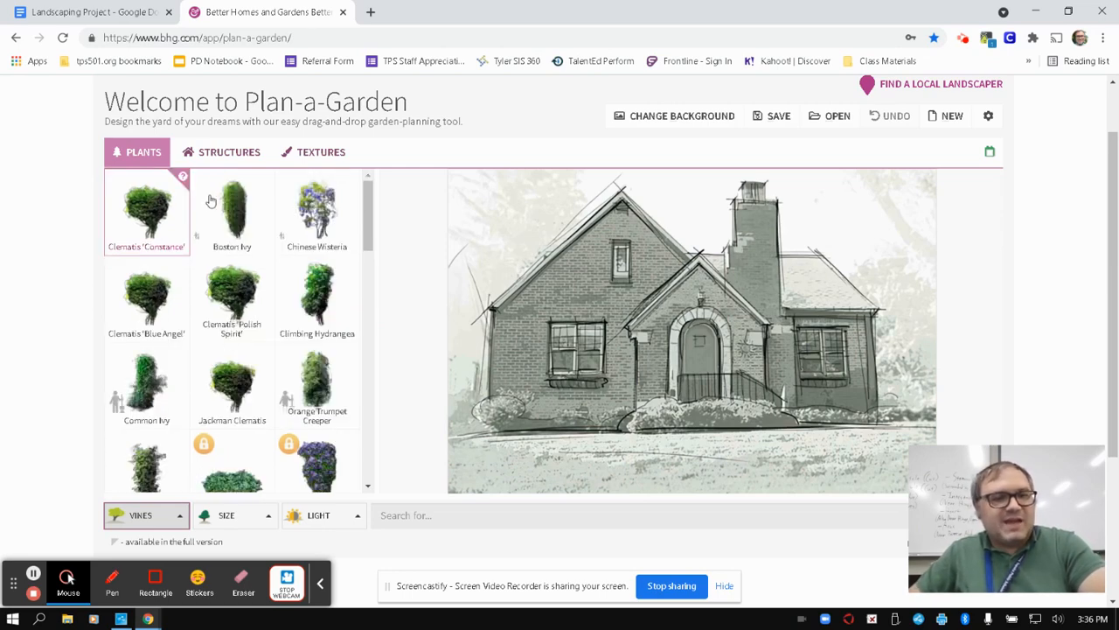
click(149, 516)
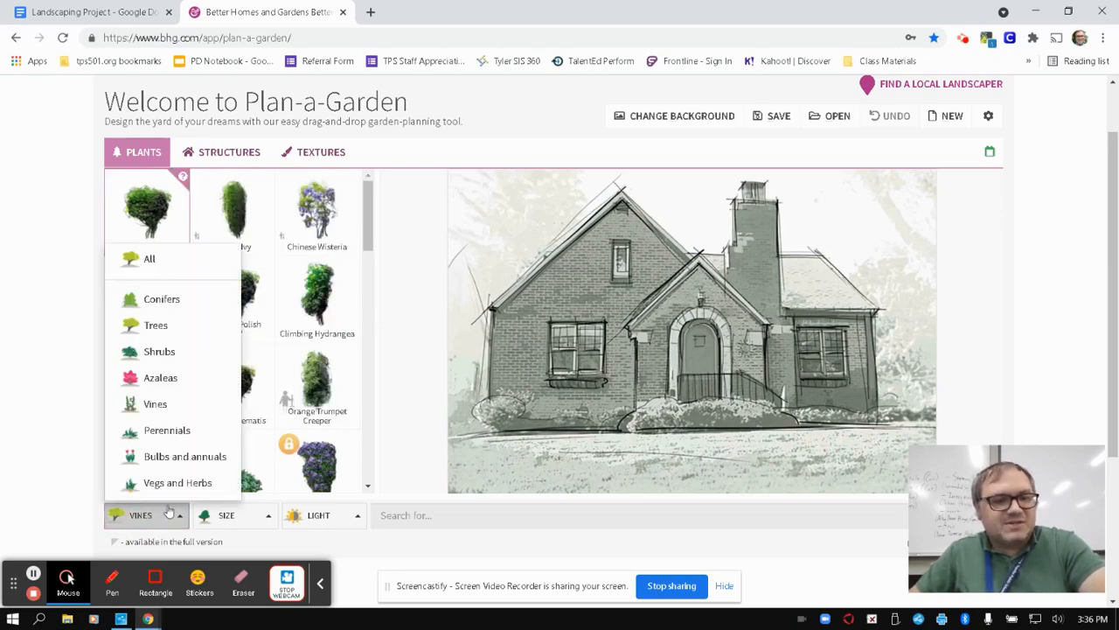
click(183, 436)
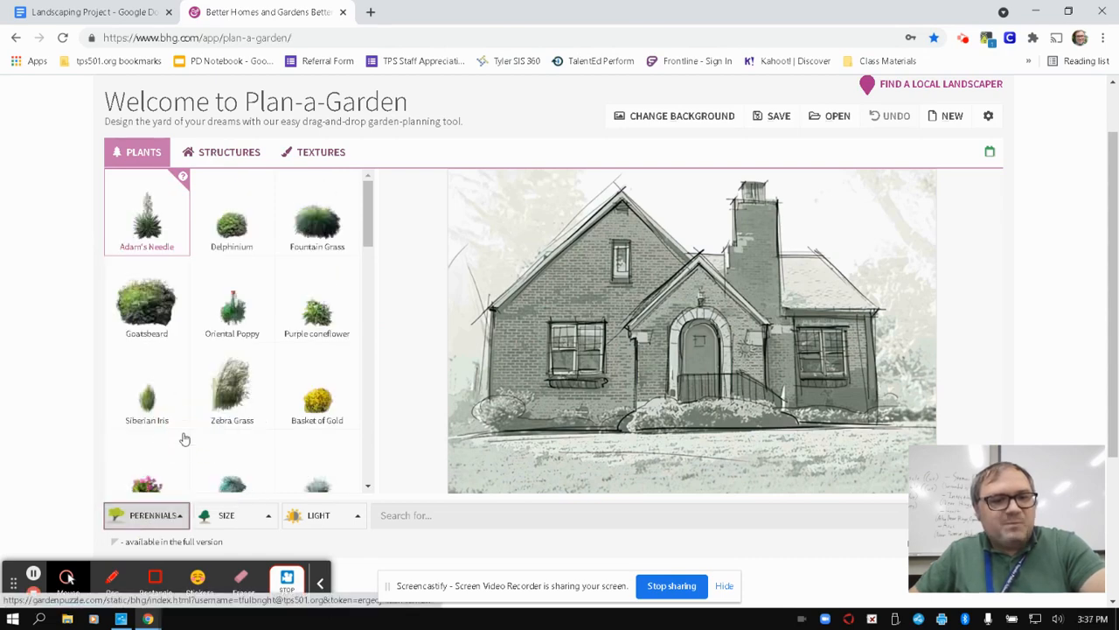
click(138, 517)
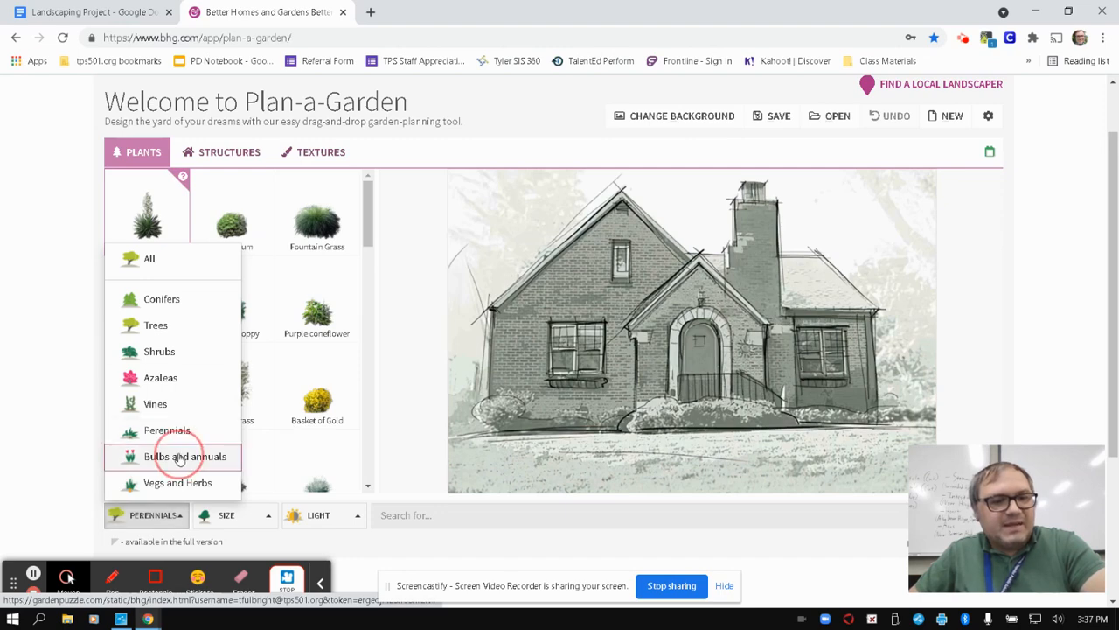
click(179, 458)
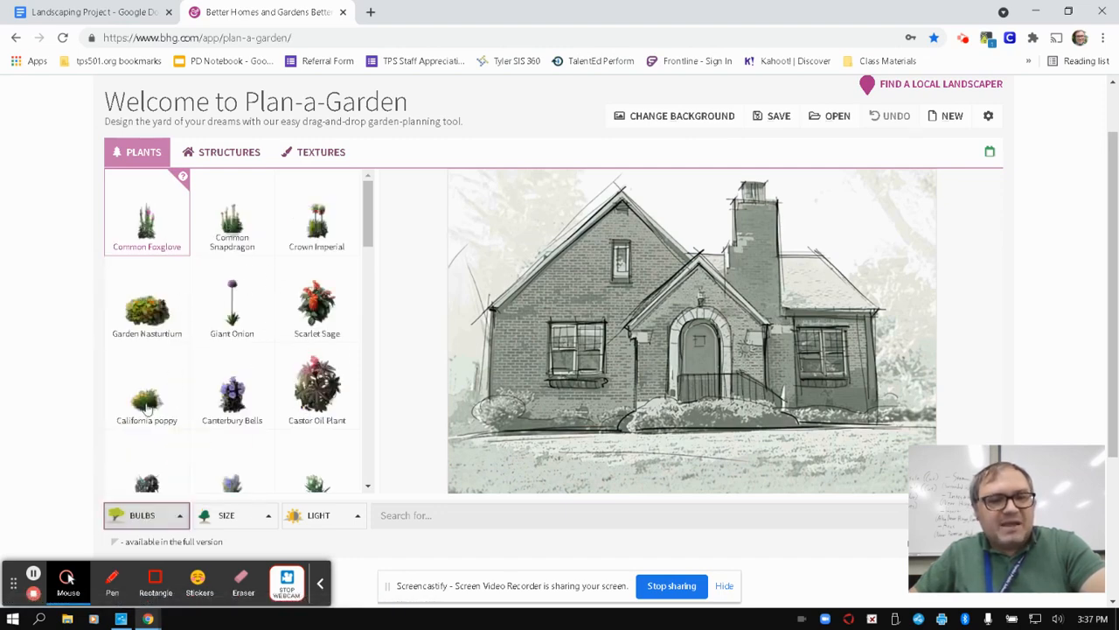
click(147, 515)
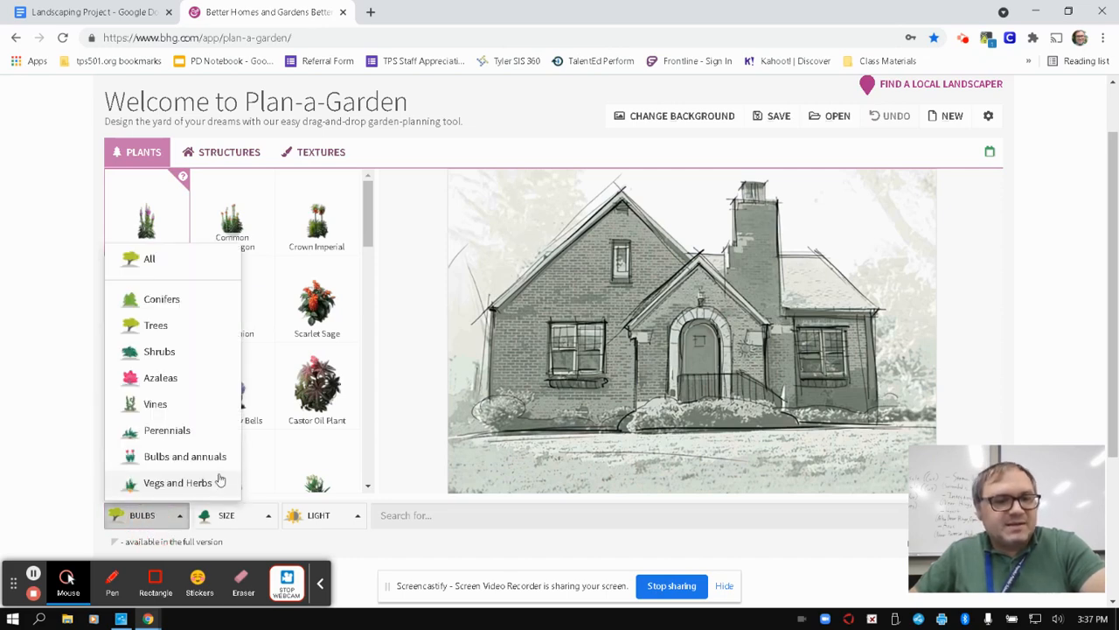
click(177, 483)
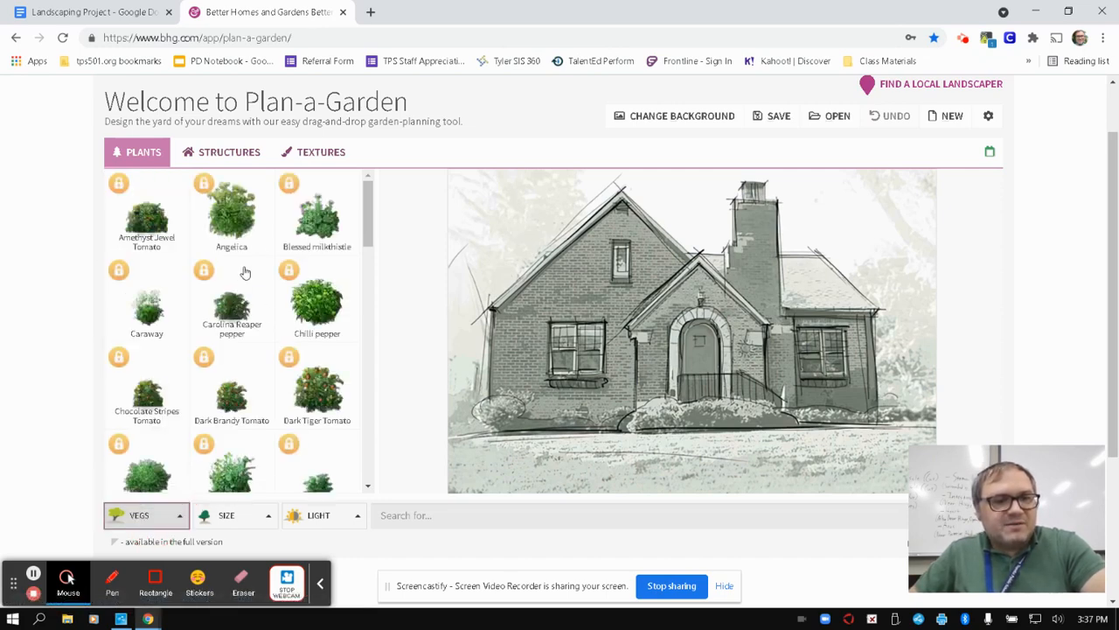
click(147, 518)
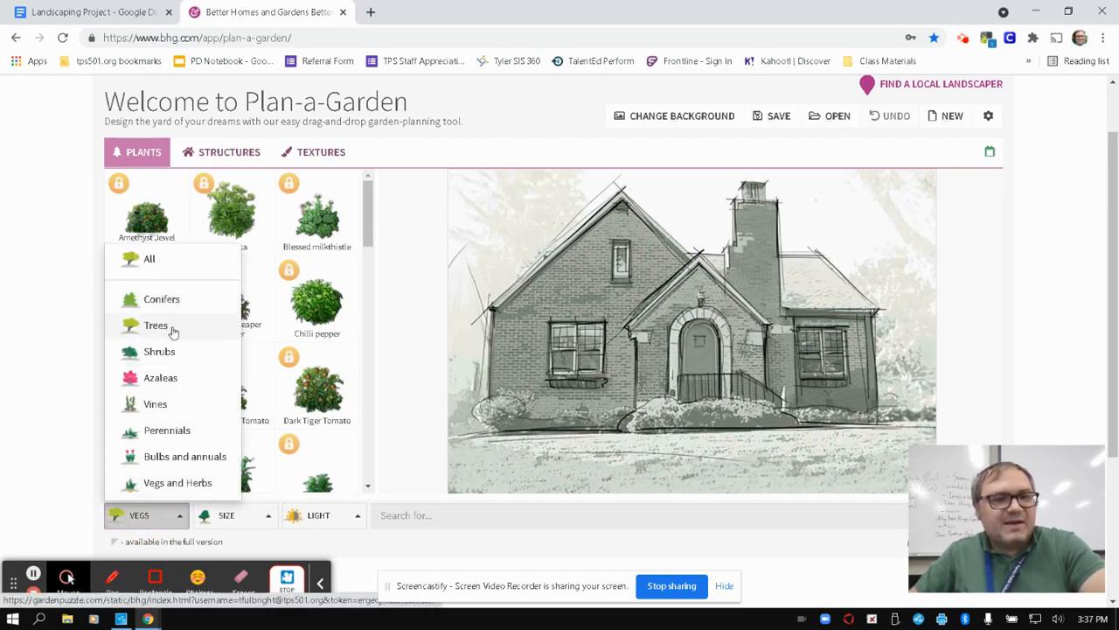
click(184, 299)
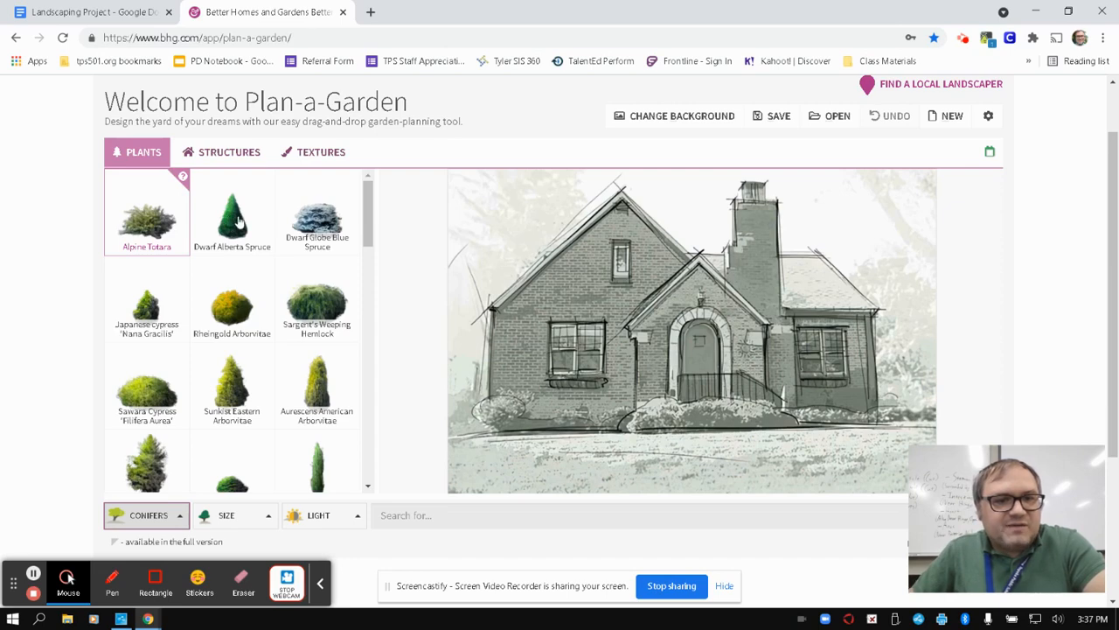
Plant a Dwarf Alberta Spruce in front of the house and read its plant details
click(238, 220)
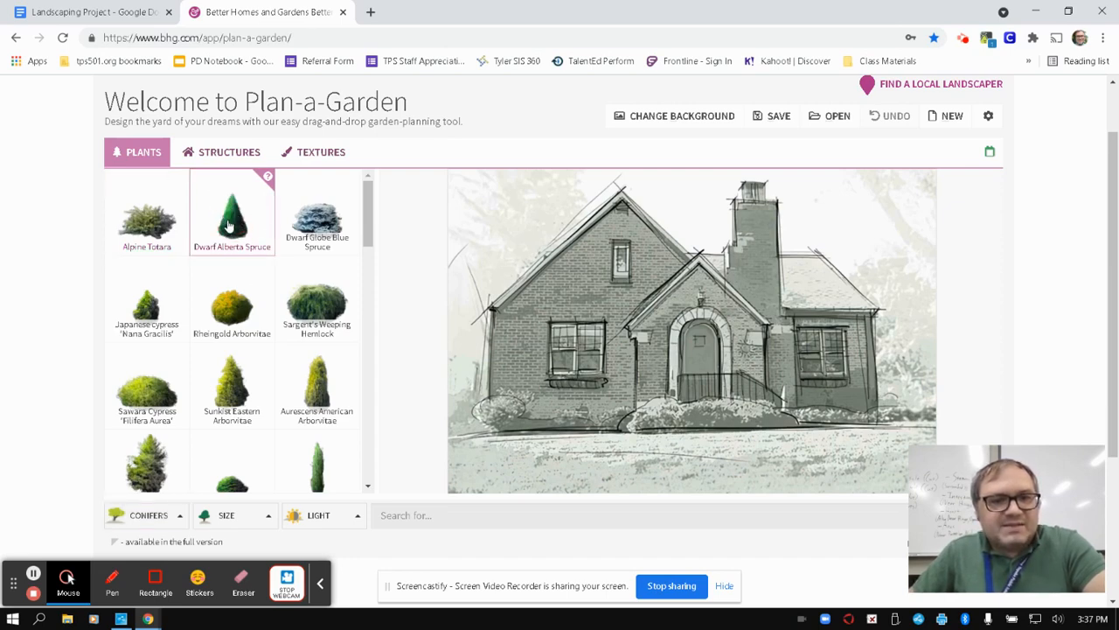
drag(229, 226, 567, 435)
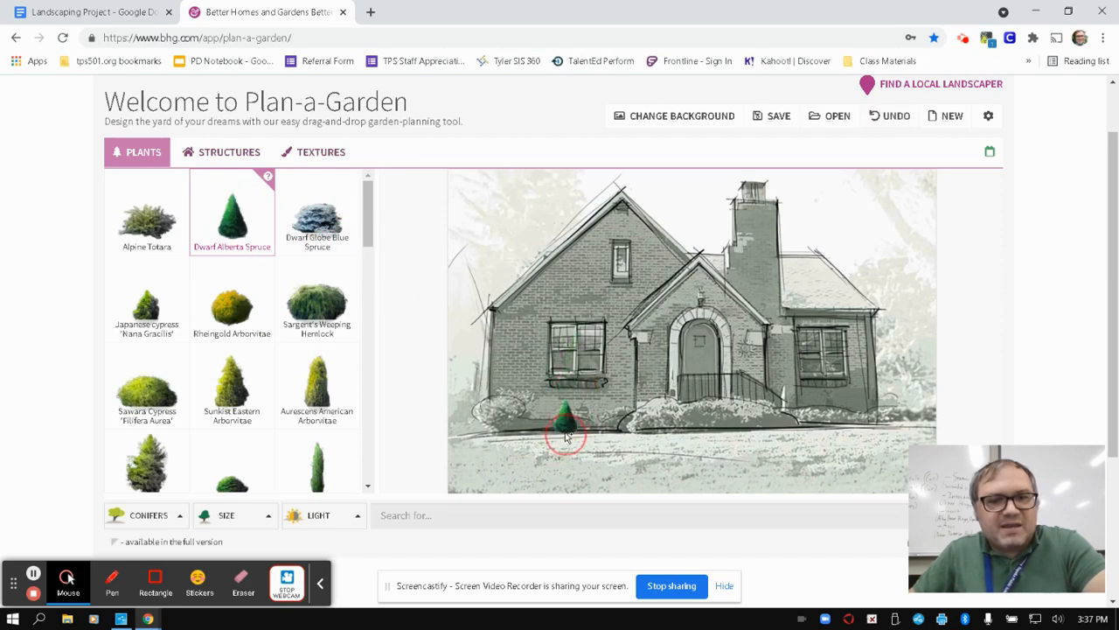
click(567, 427)
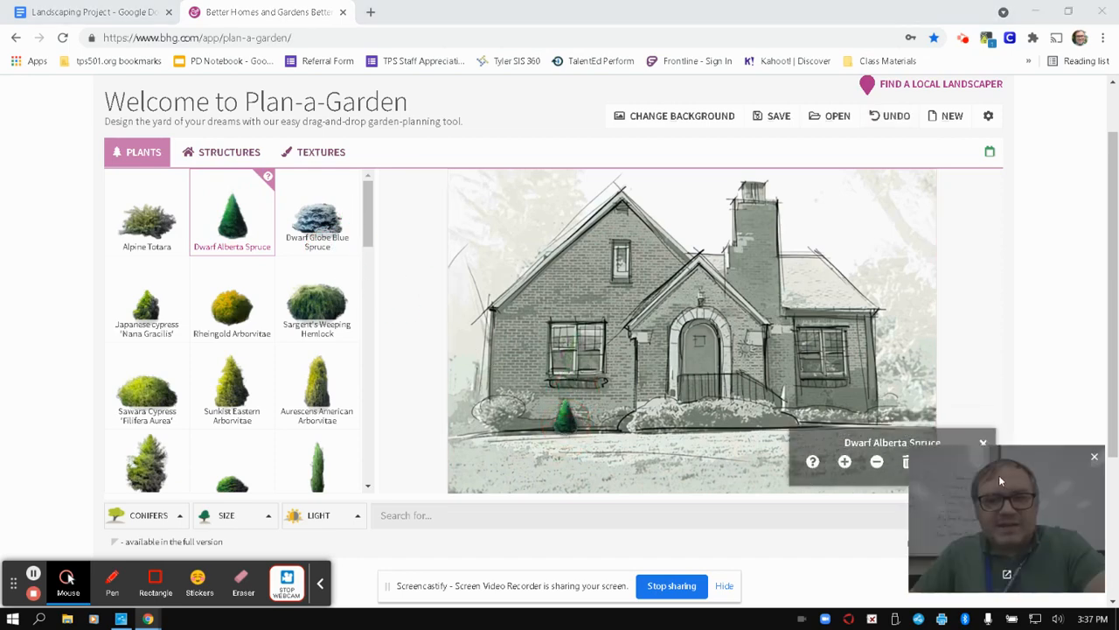
drag(1012, 481, 1010, 519)
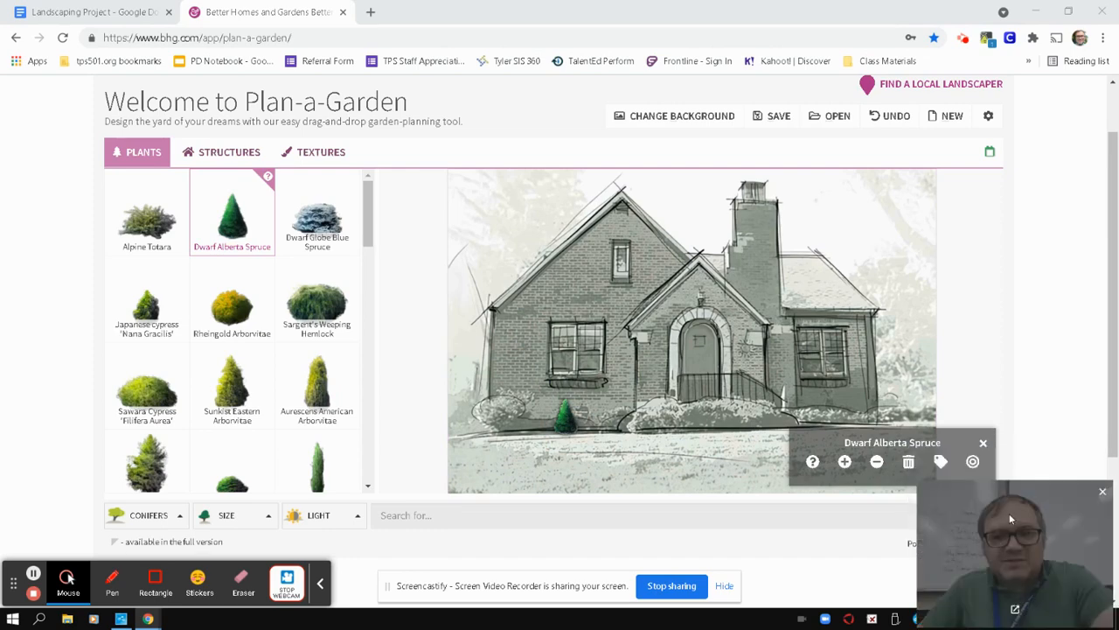
click(814, 463)
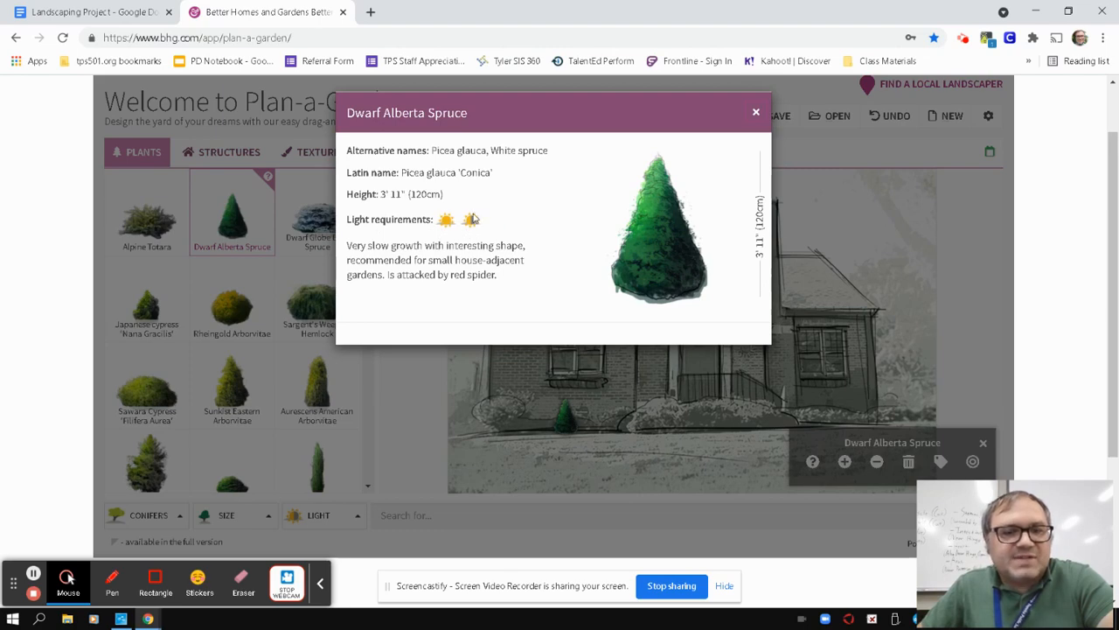
click(756, 115)
Set the catalog's light requirement filter to All
click(318, 515)
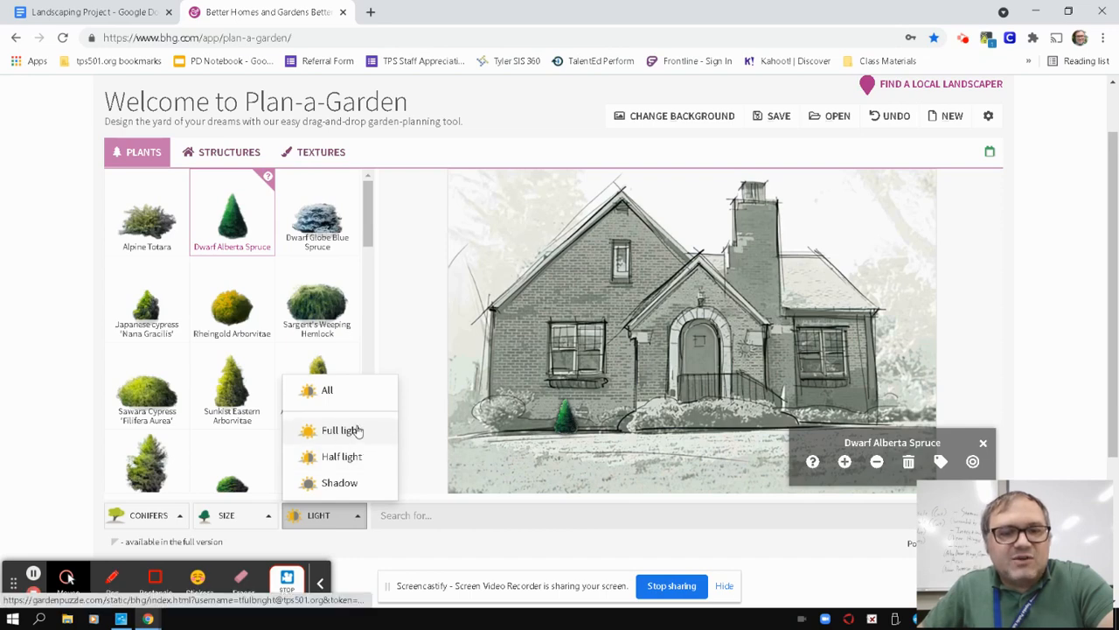
click(350, 390)
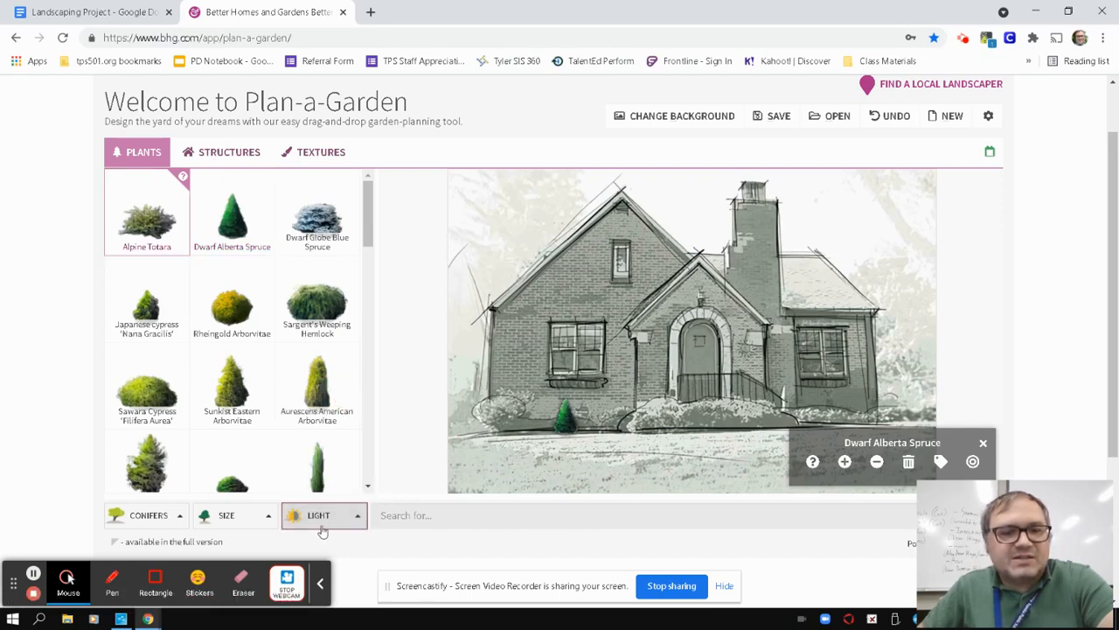
Resize the planted spruce a few times, then delete it from the design
click(566, 425)
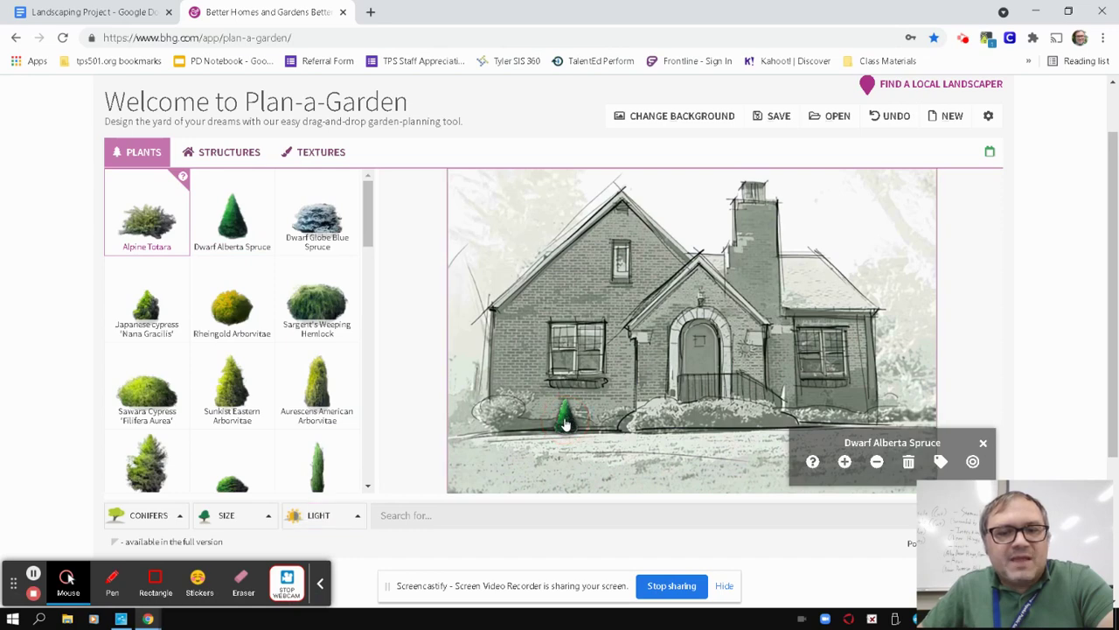
click(844, 462)
click(844, 462)
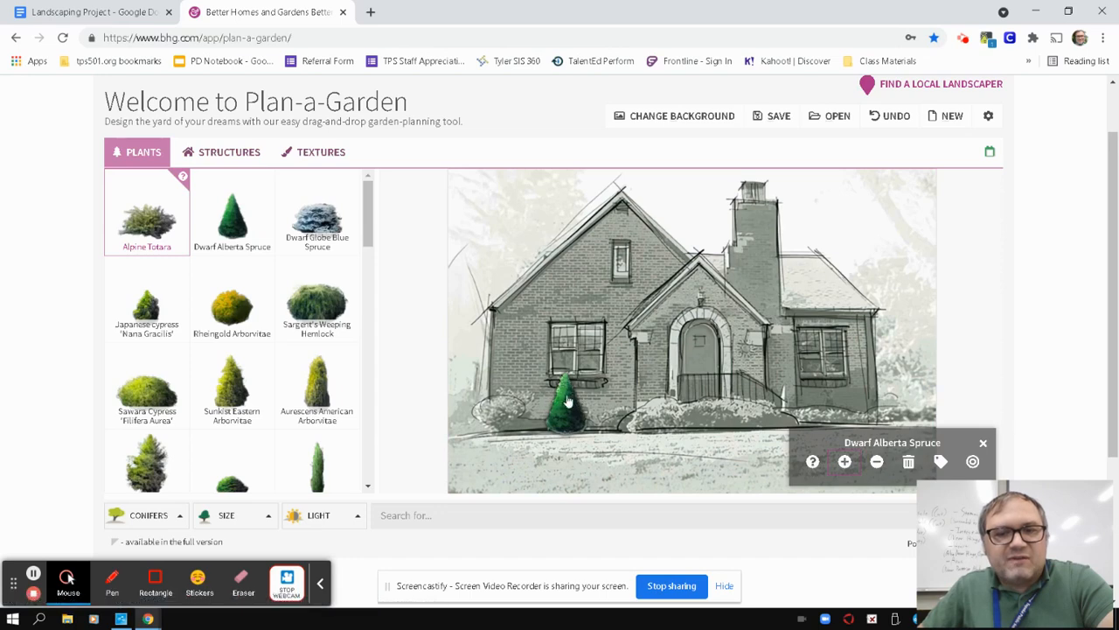
click(845, 462)
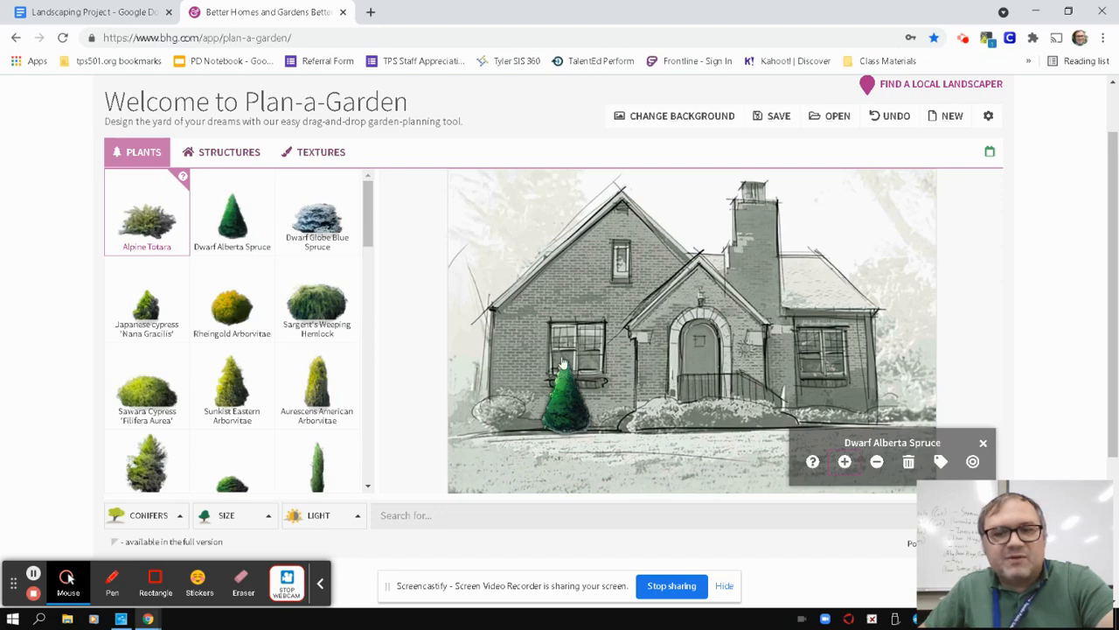
click(876, 461)
click(845, 461)
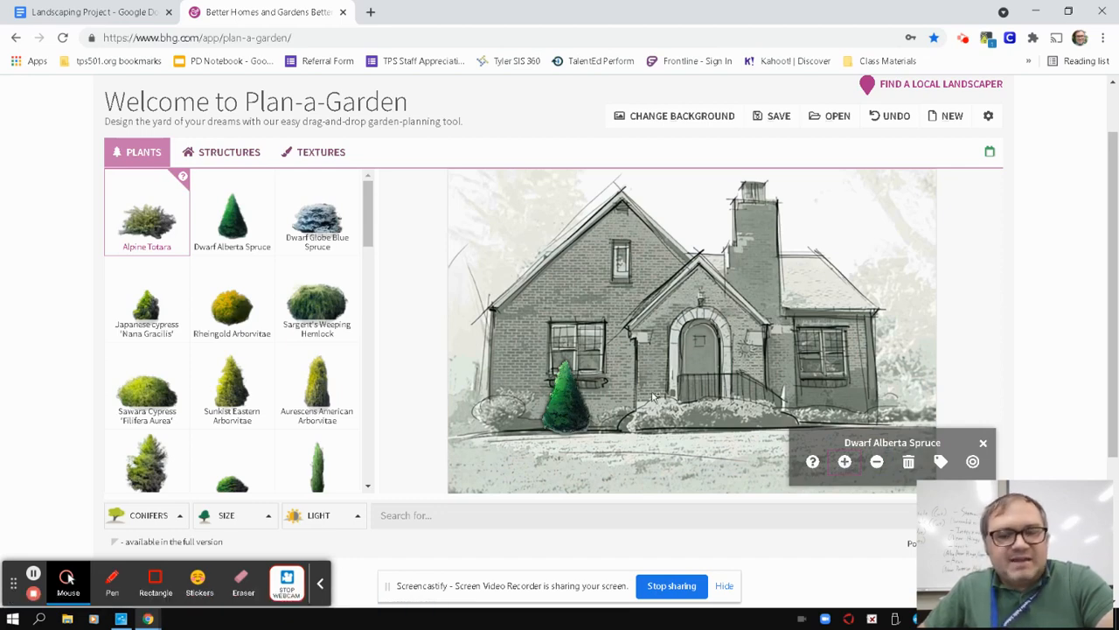
click(910, 463)
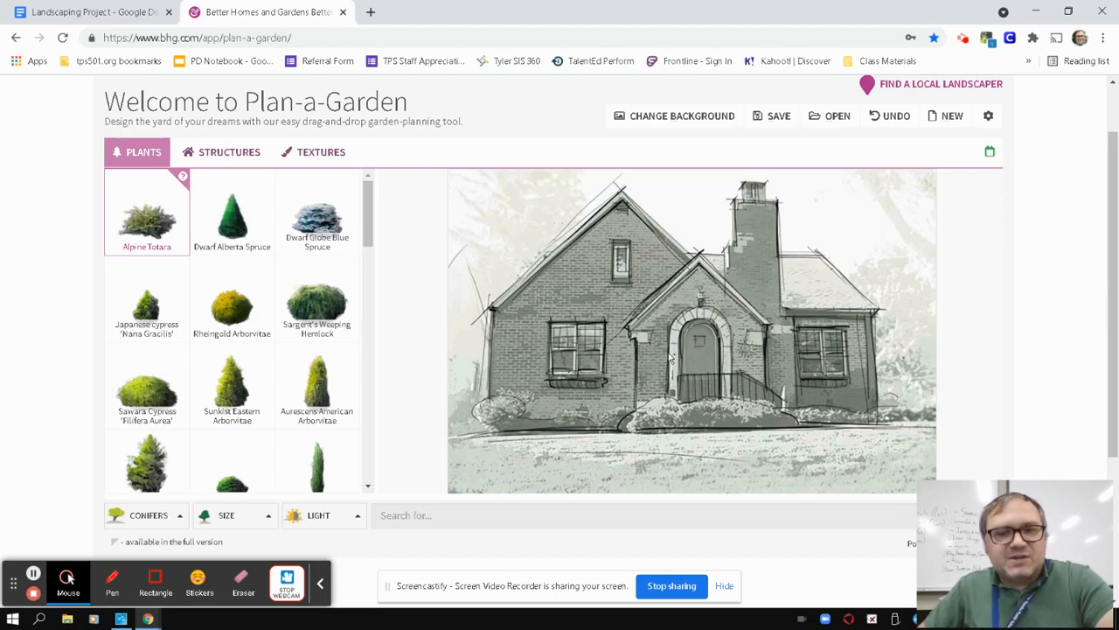
Place a Dwarf Alberta Spruce left of the front door and enlarge it twice
click(232, 236)
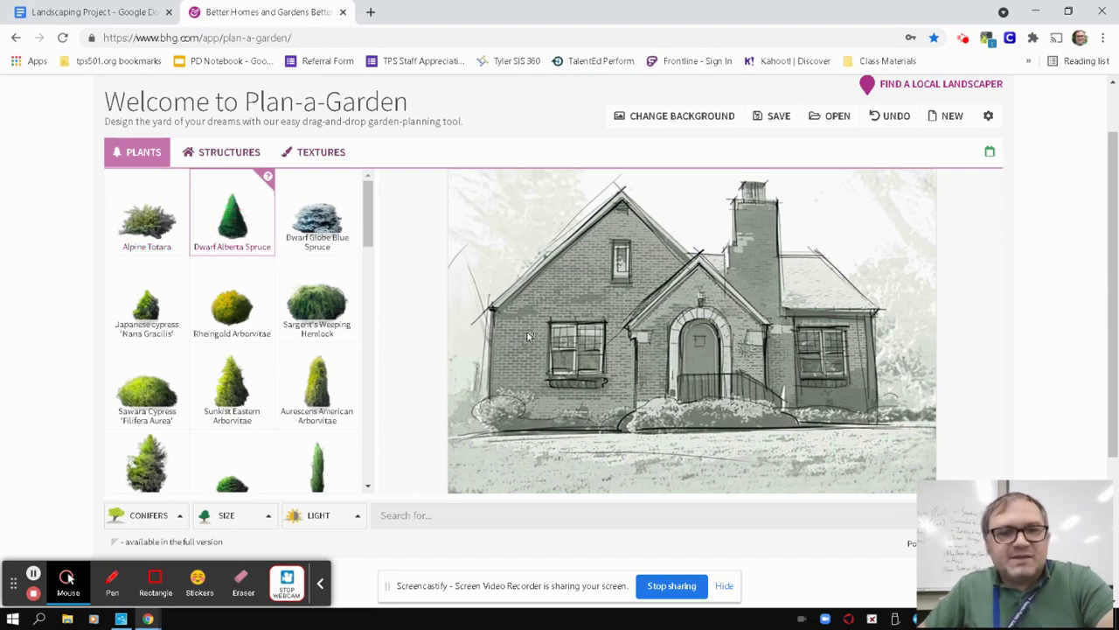
click(574, 409)
drag(574, 408, 542, 427)
click(539, 420)
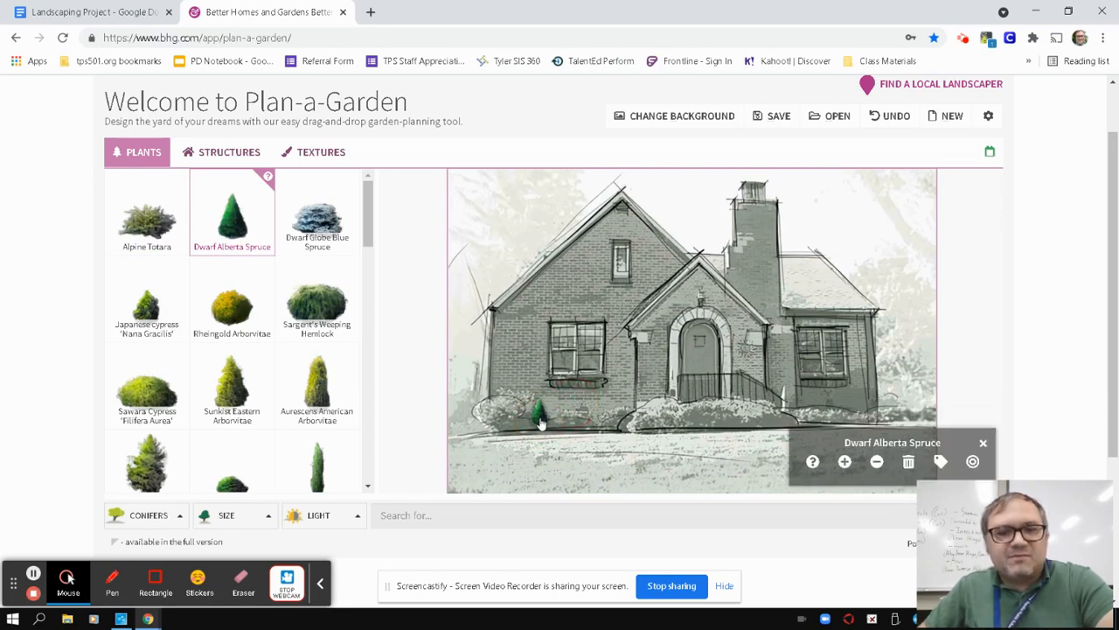
click(845, 464)
click(845, 463)
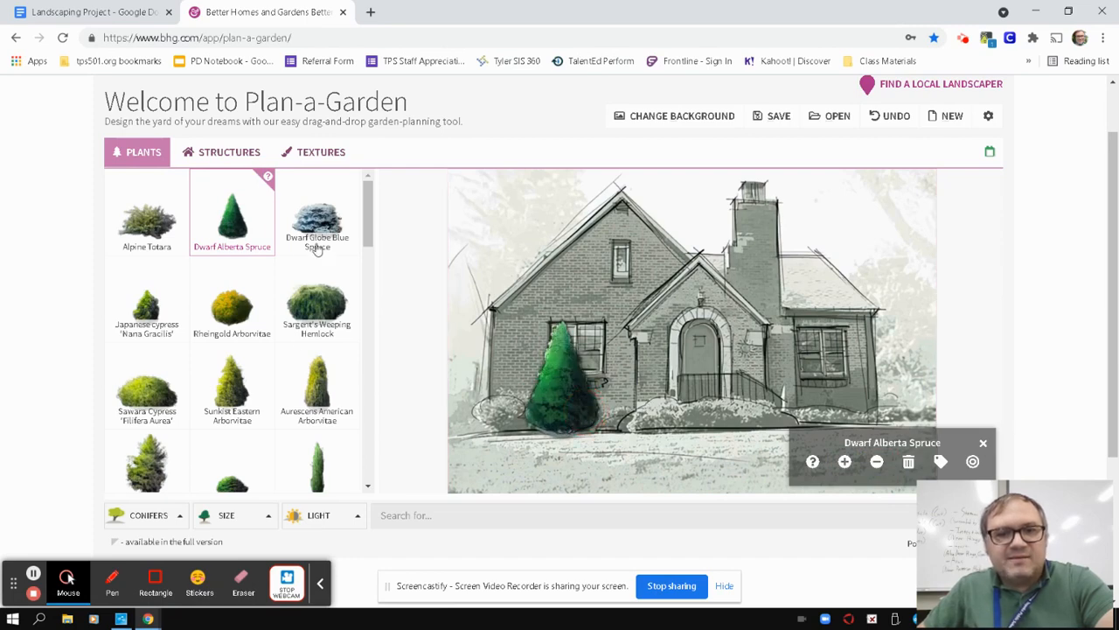
Add a second spruce, adjust its size and move it beside the first
drag(232, 214, 612, 367)
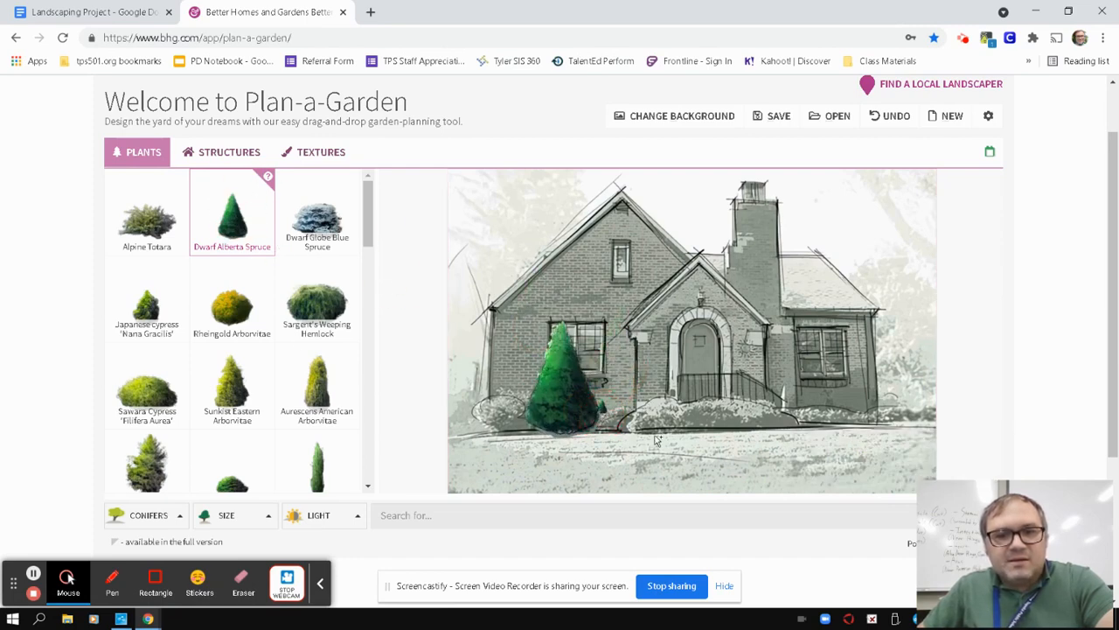
click(606, 418)
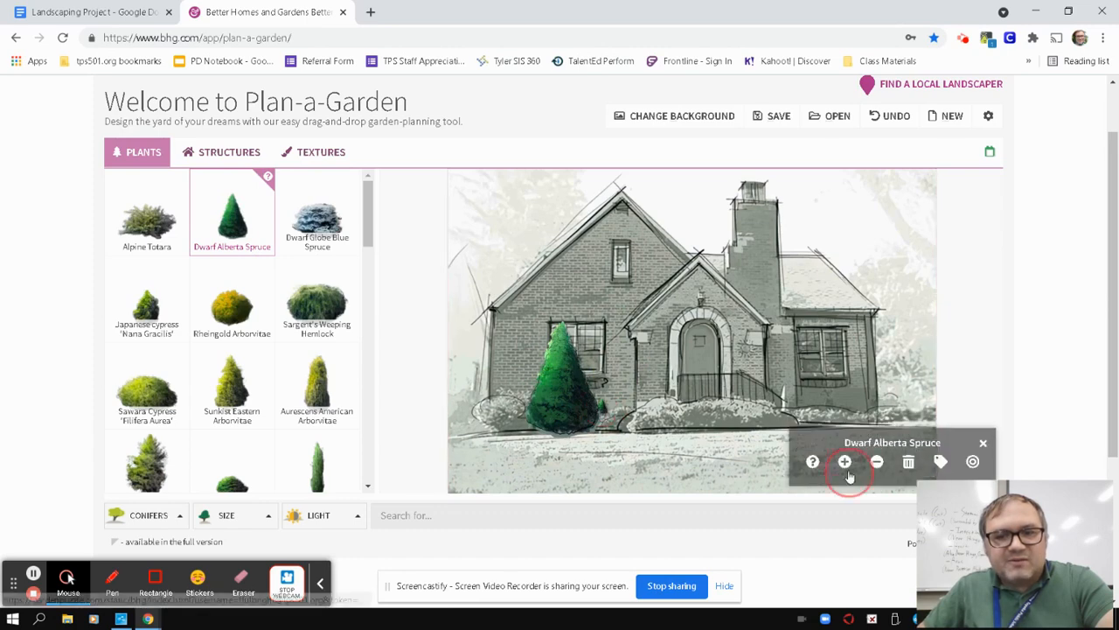
click(845, 462)
click(845, 462)
drag(591, 365, 606, 388)
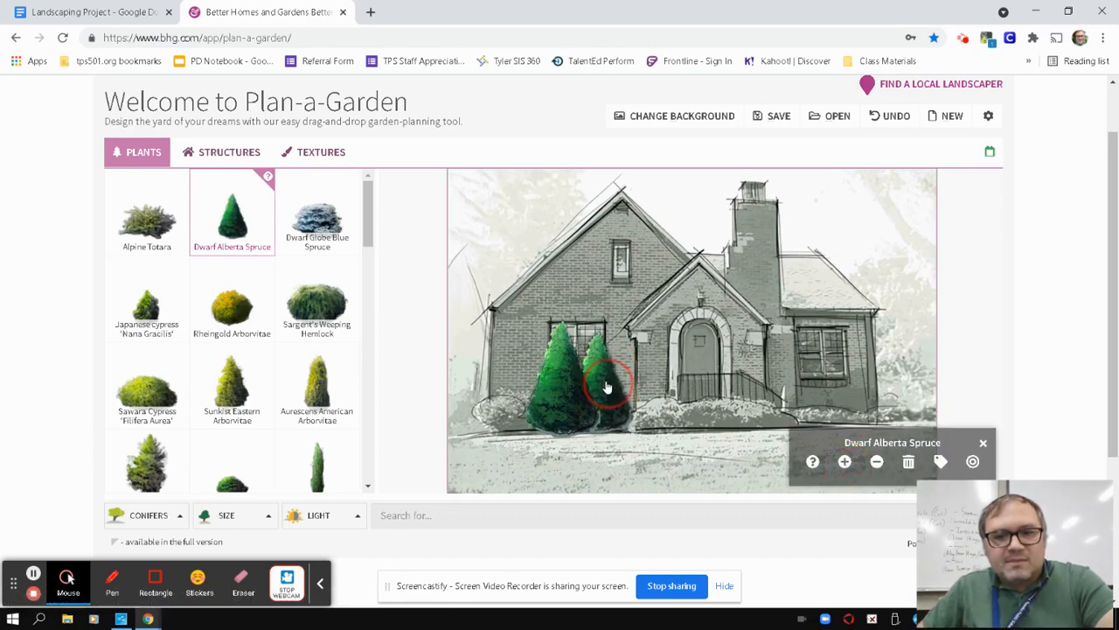
scroll(606, 387, up, 3)
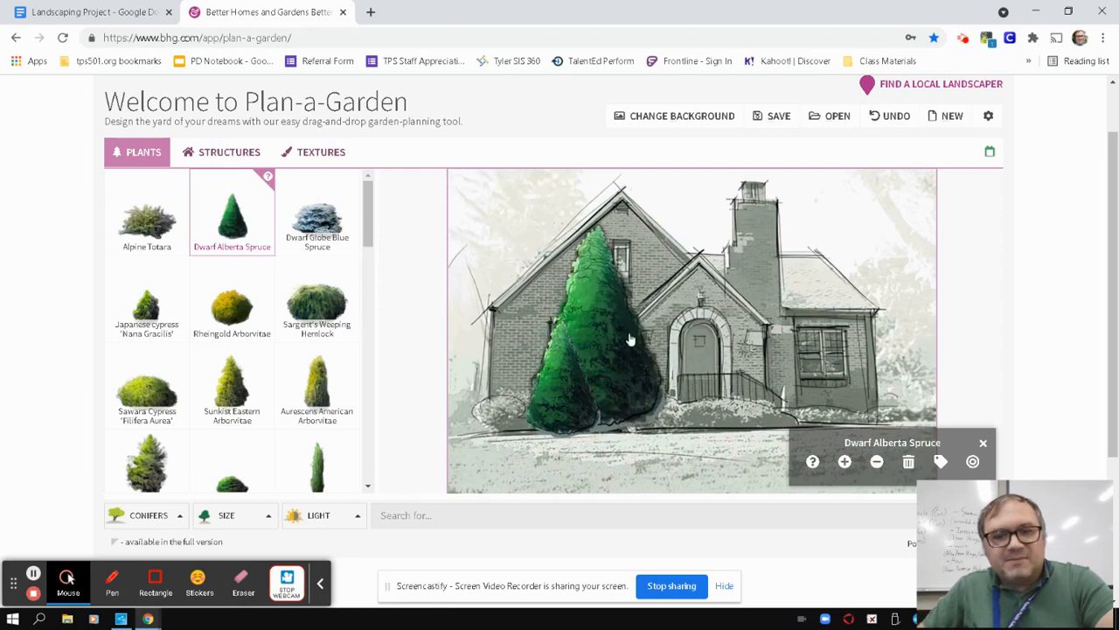
click(877, 461)
click(877, 462)
drag(596, 374, 611, 375)
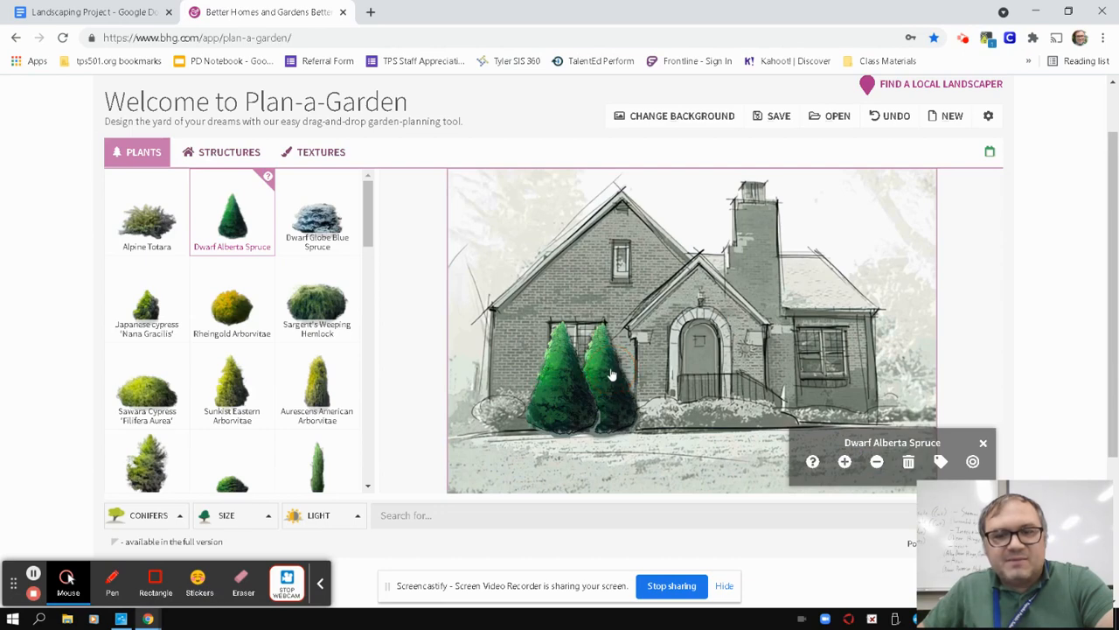
Drop a third spruce at the front left and delete it again
drag(231, 215, 516, 472)
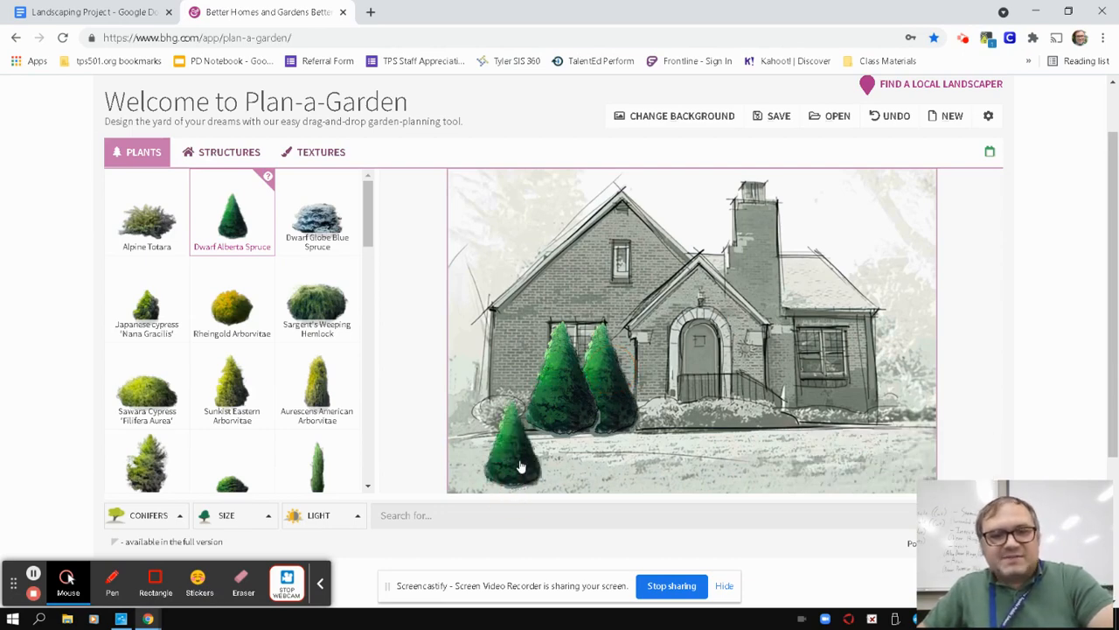
click(514, 455)
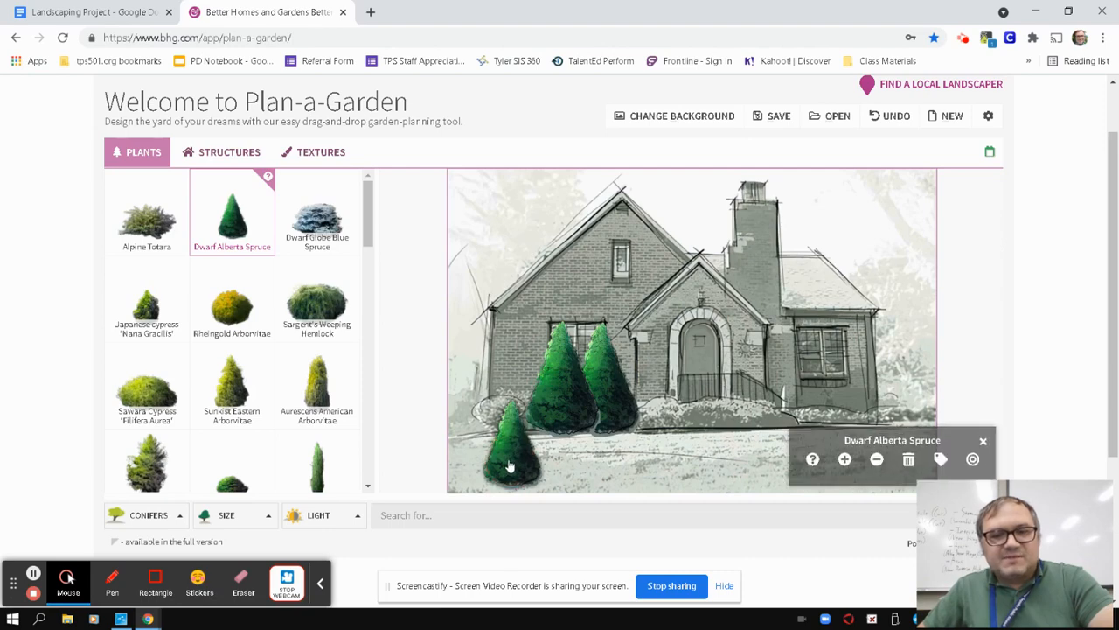
click(910, 480)
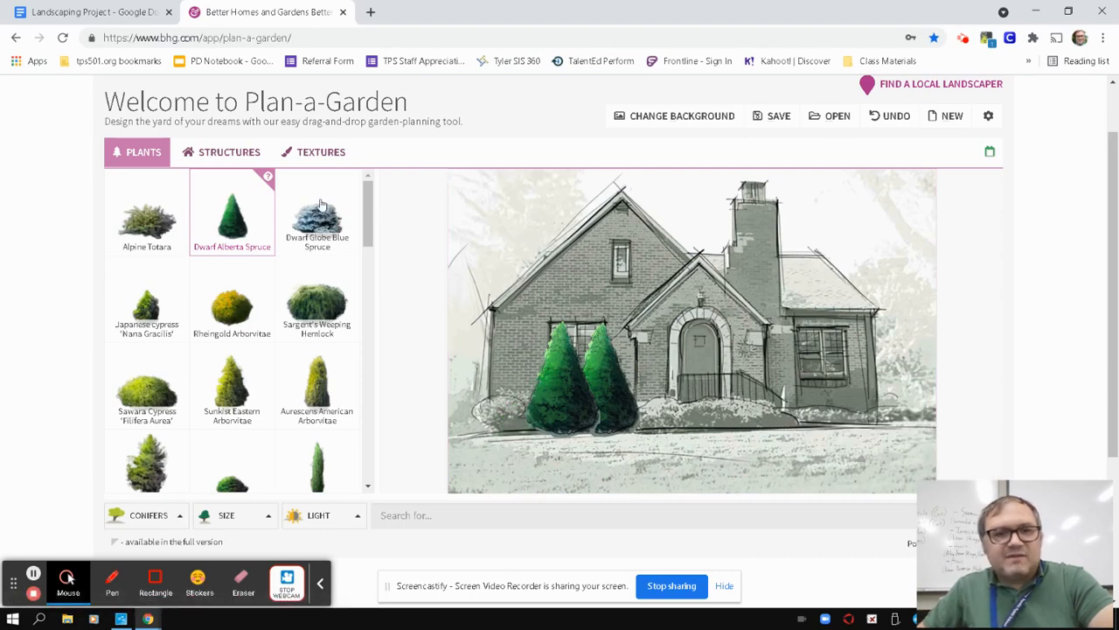
mouse_move(367, 210)
mouse_down()
mouse_move(367, 262)
mouse_move(367, 203)
mouse_up()
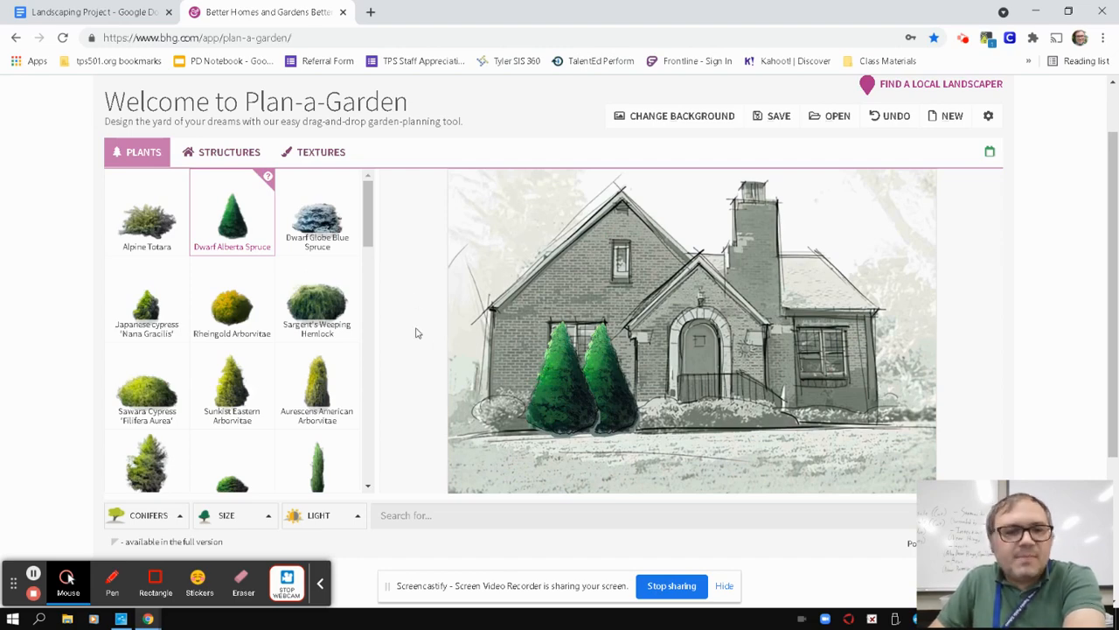
Filter the plant catalog to all plant types but only small sizes
click(229, 523)
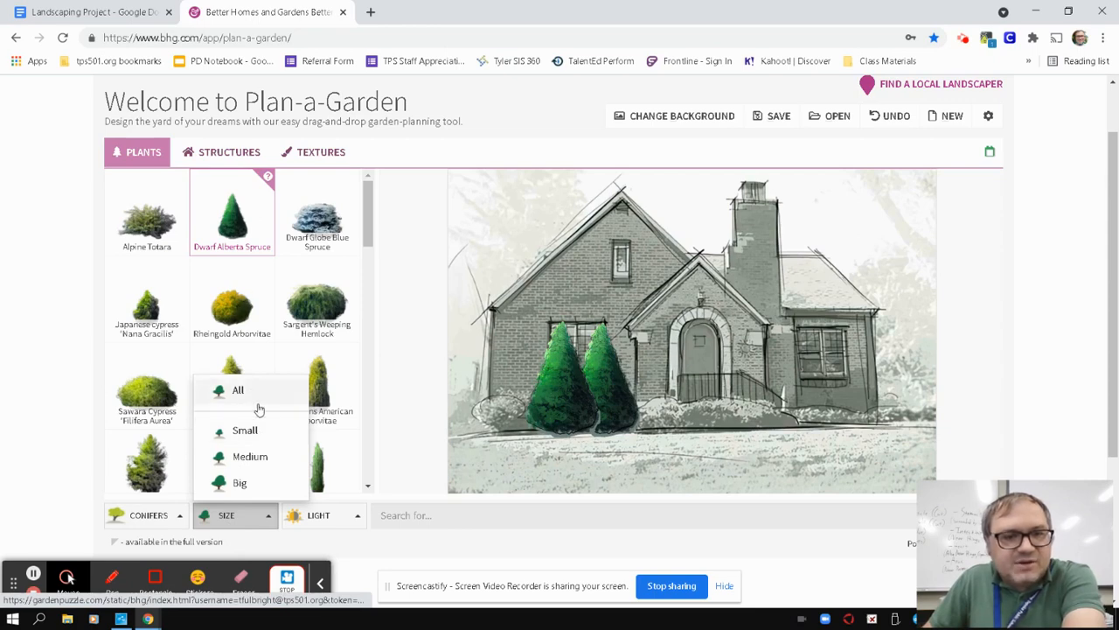
click(252, 392)
click(147, 515)
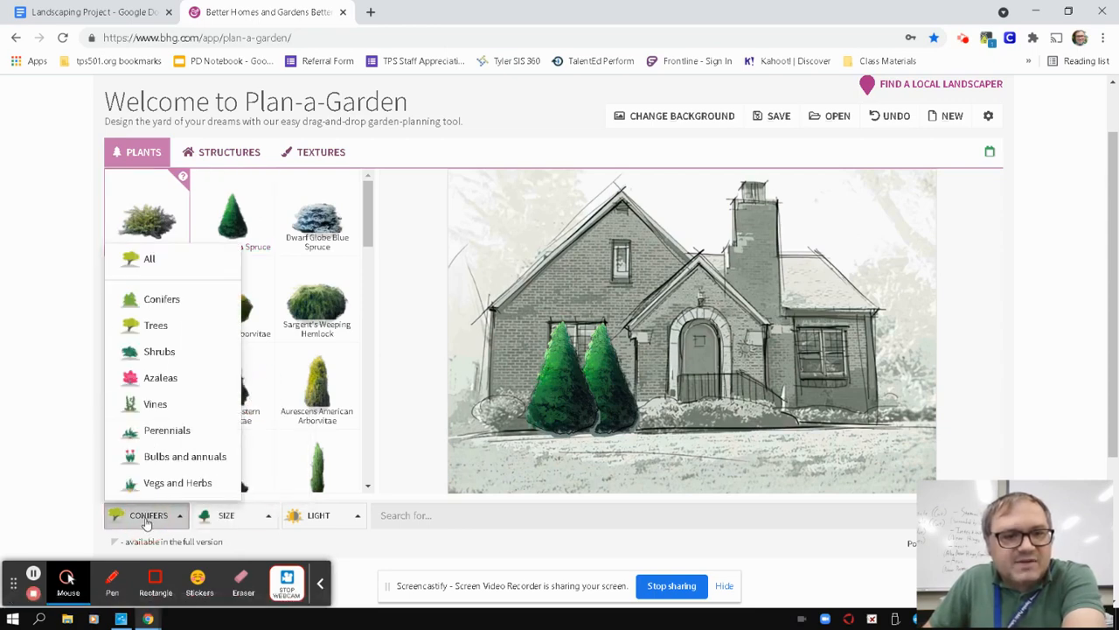
click(174, 268)
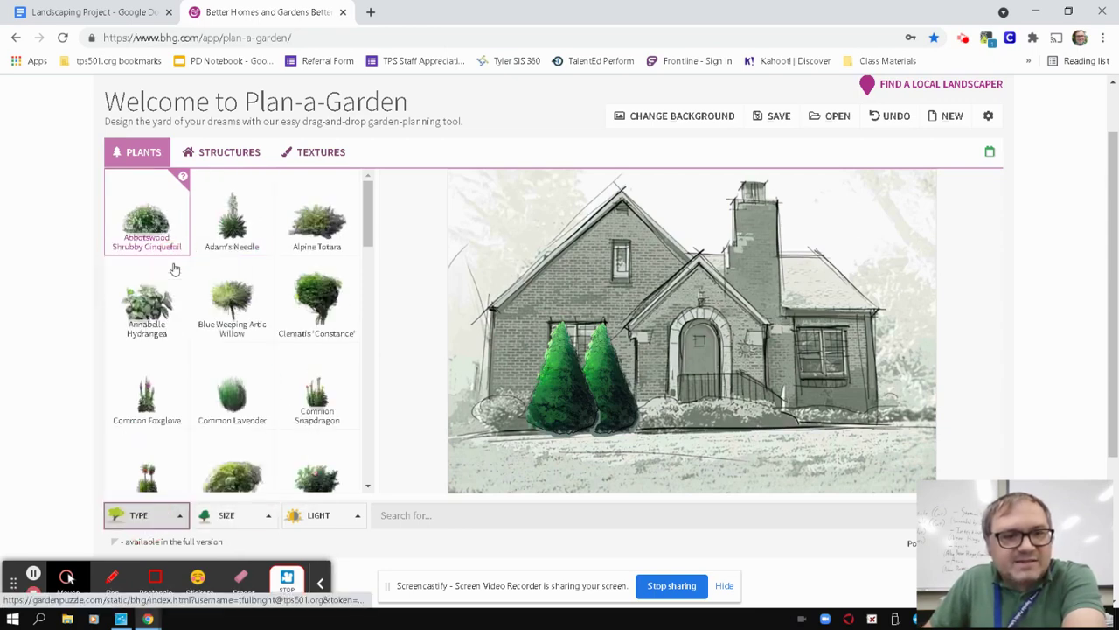
click(266, 517)
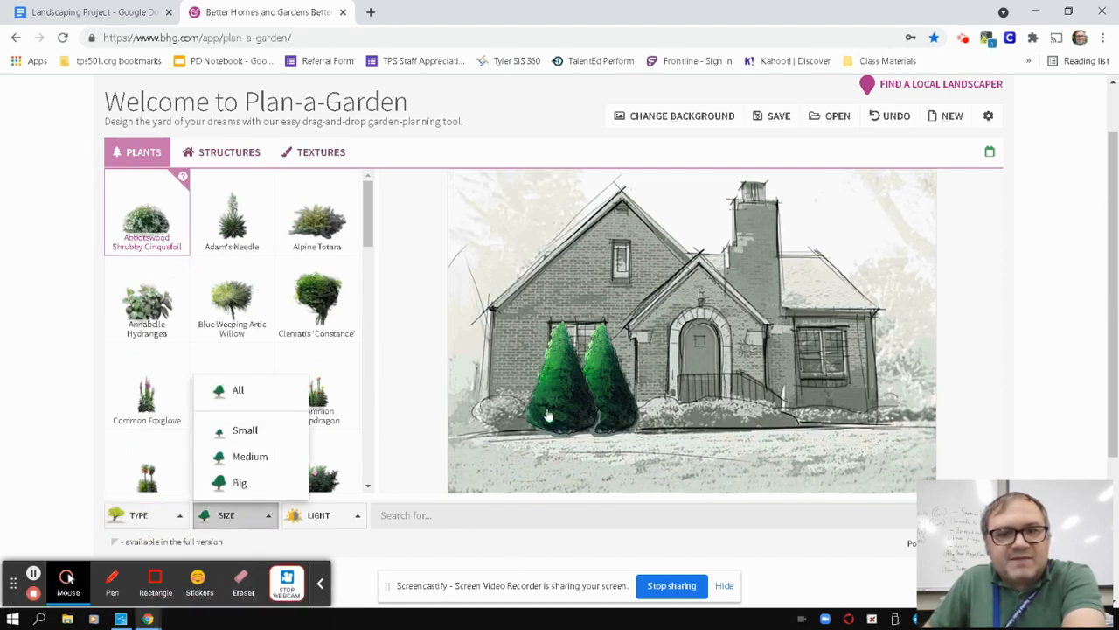
click(245, 431)
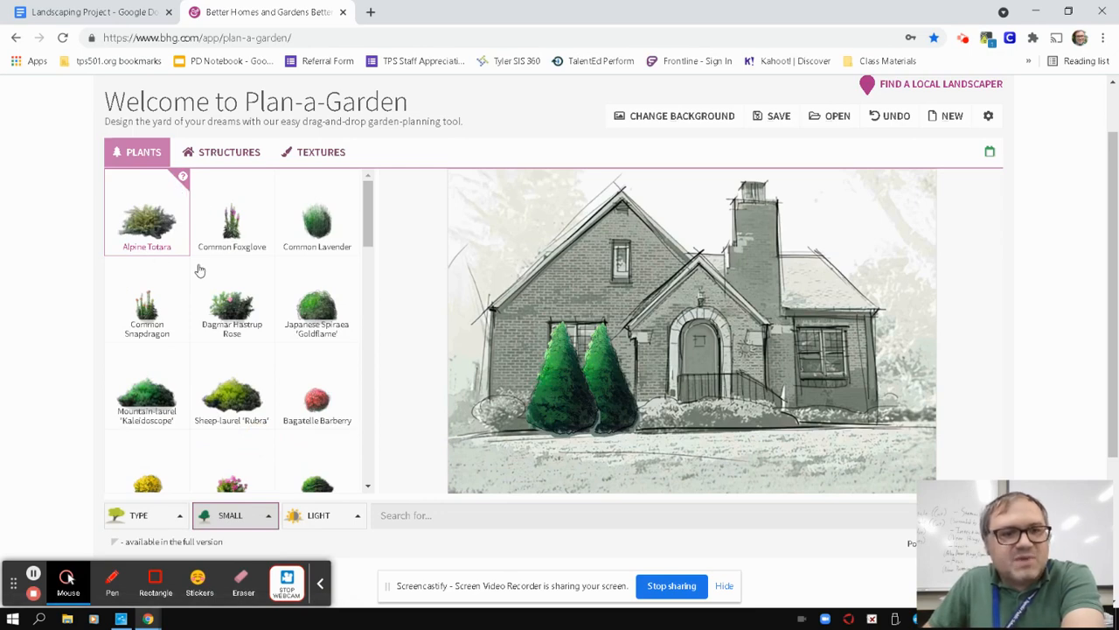
scroll(194, 325, down, 3)
scroll(194, 325, up, 3)
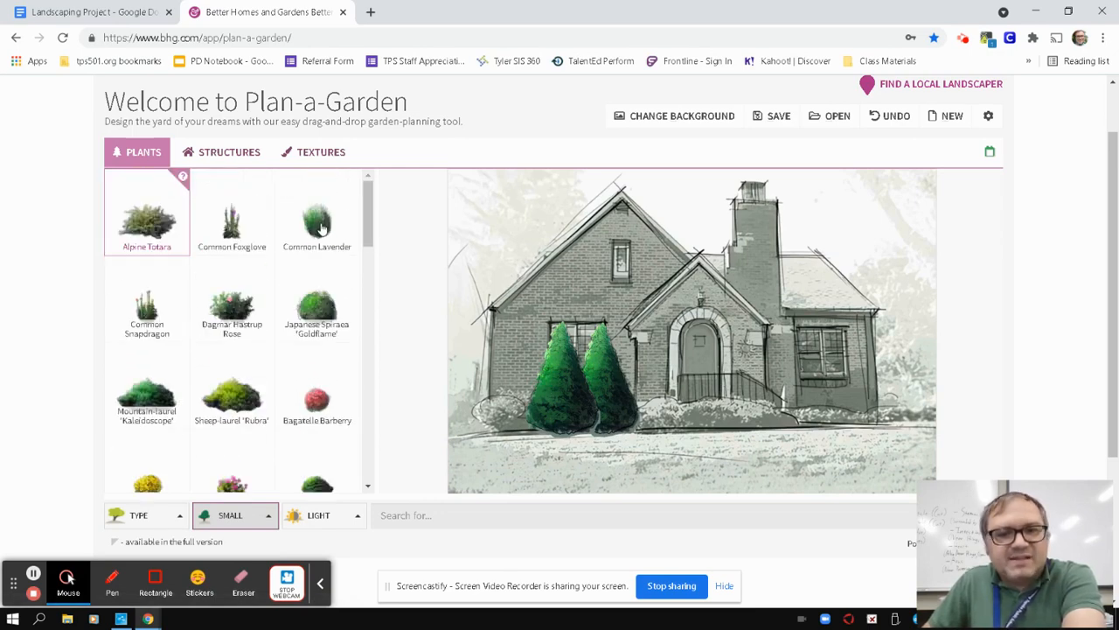
Place two enlarged Common Lavender plants left of the spruces
drag(316, 223, 506, 430)
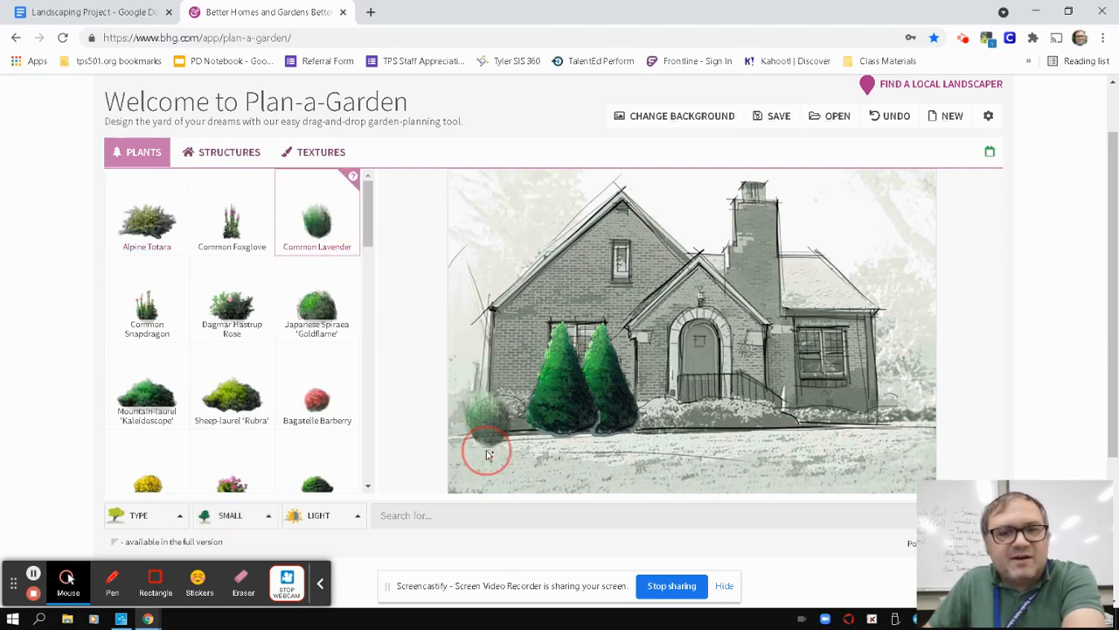
click(501, 428)
click(844, 462)
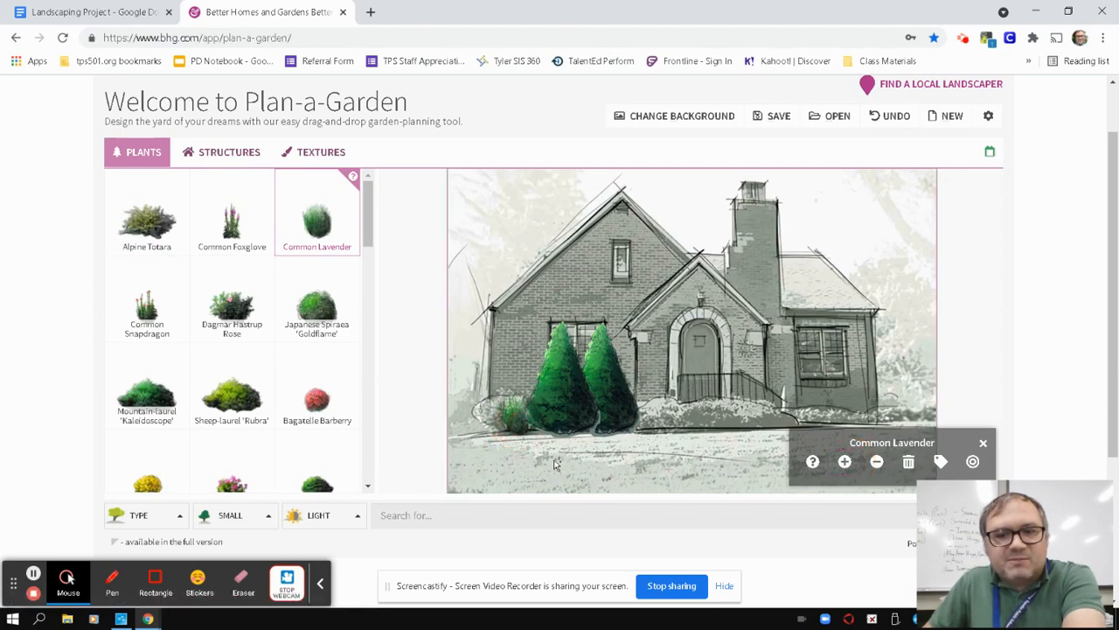
drag(319, 224, 490, 428)
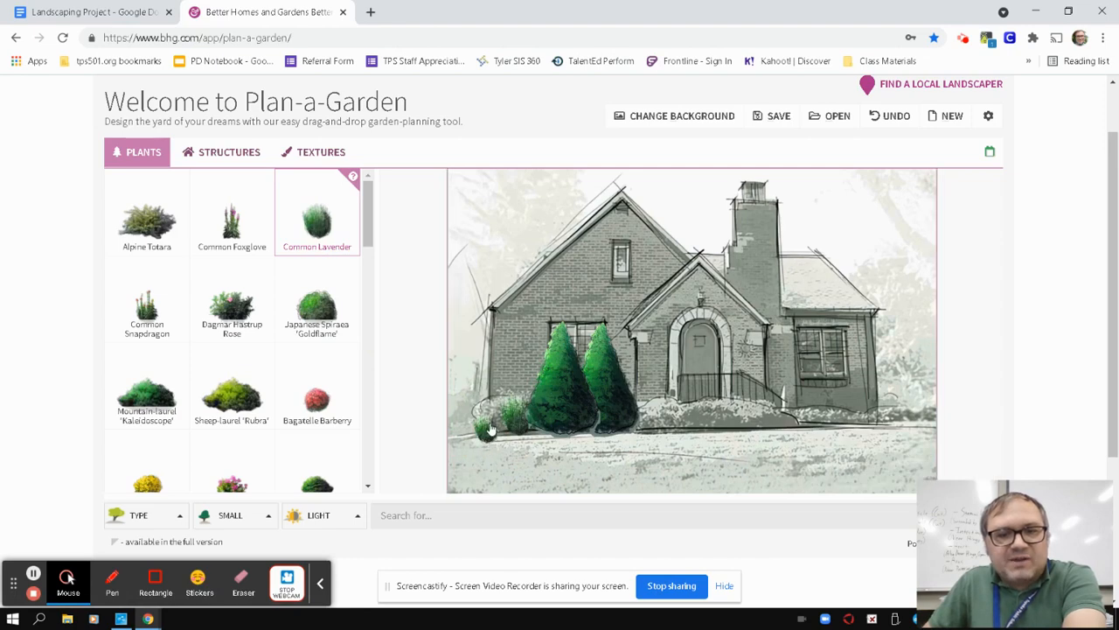
click(494, 426)
click(845, 462)
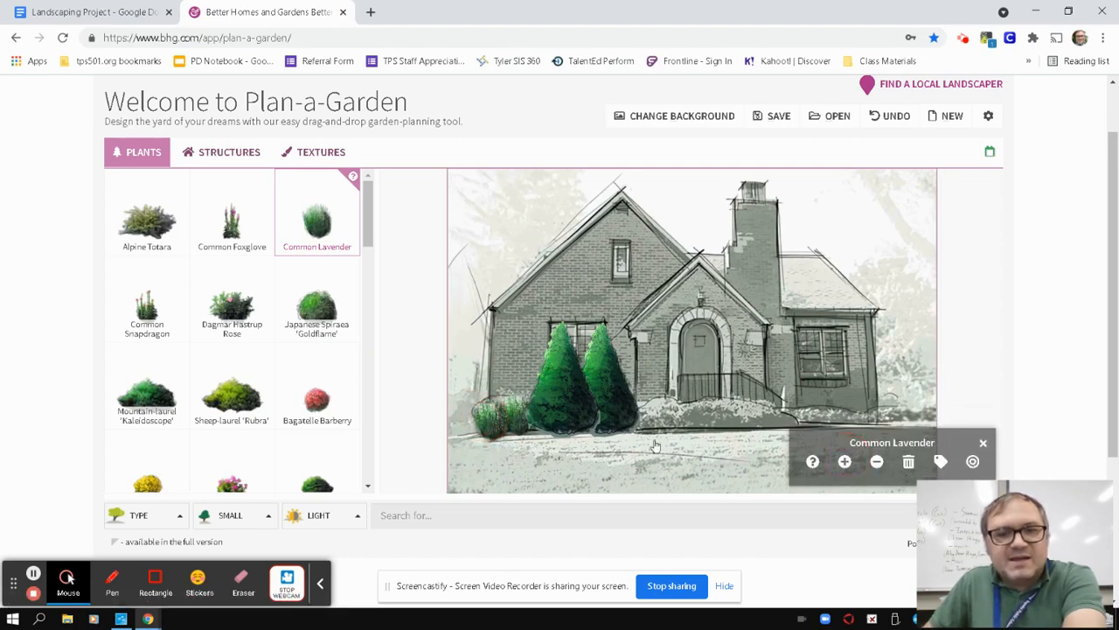
Enter Common Lavender at plant item 2.2, verifying the name against the garden design
click(87, 11)
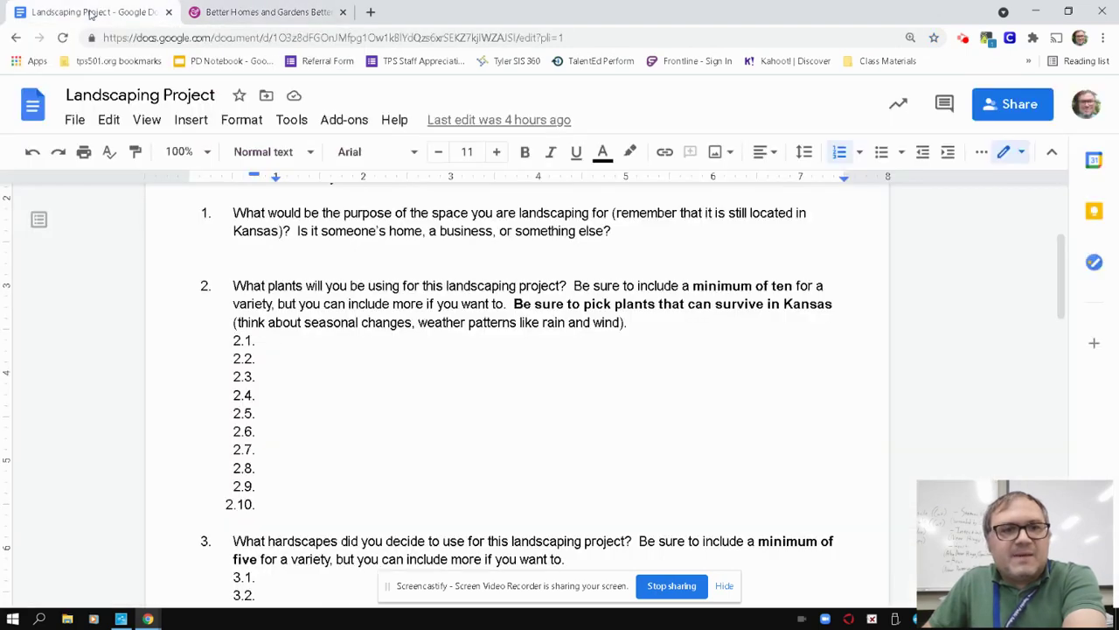
click(280, 357)
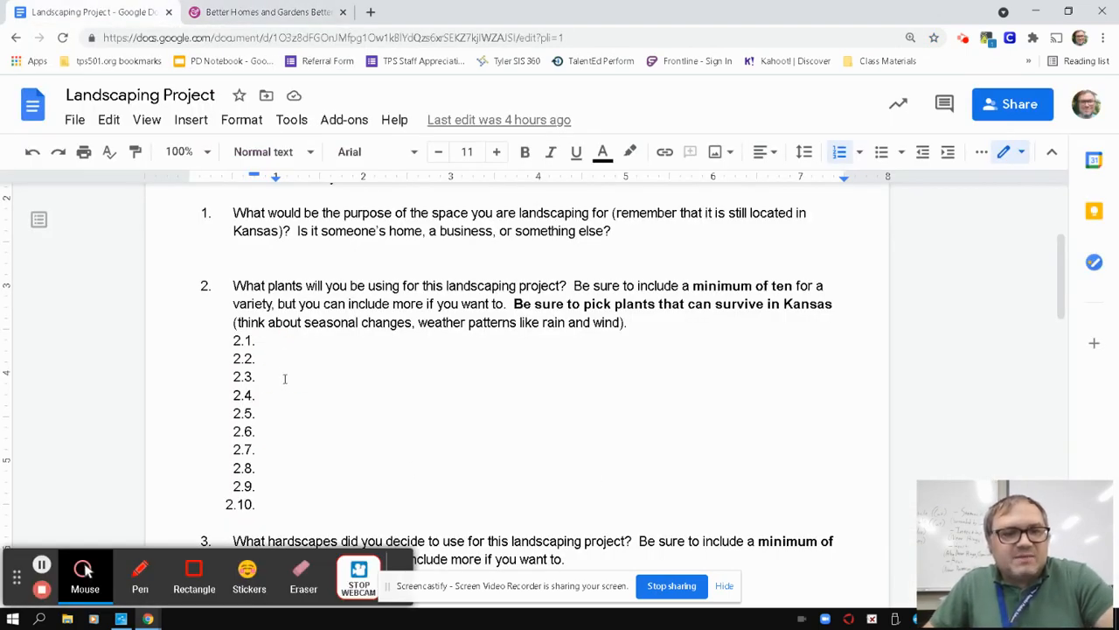
click(283, 377)
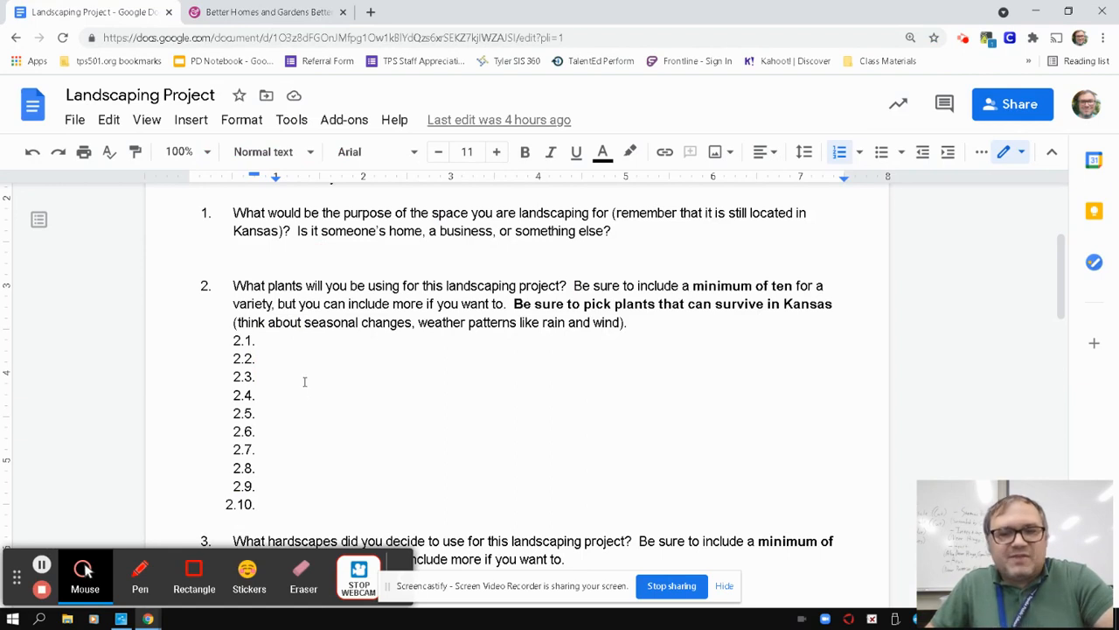
click(277, 358)
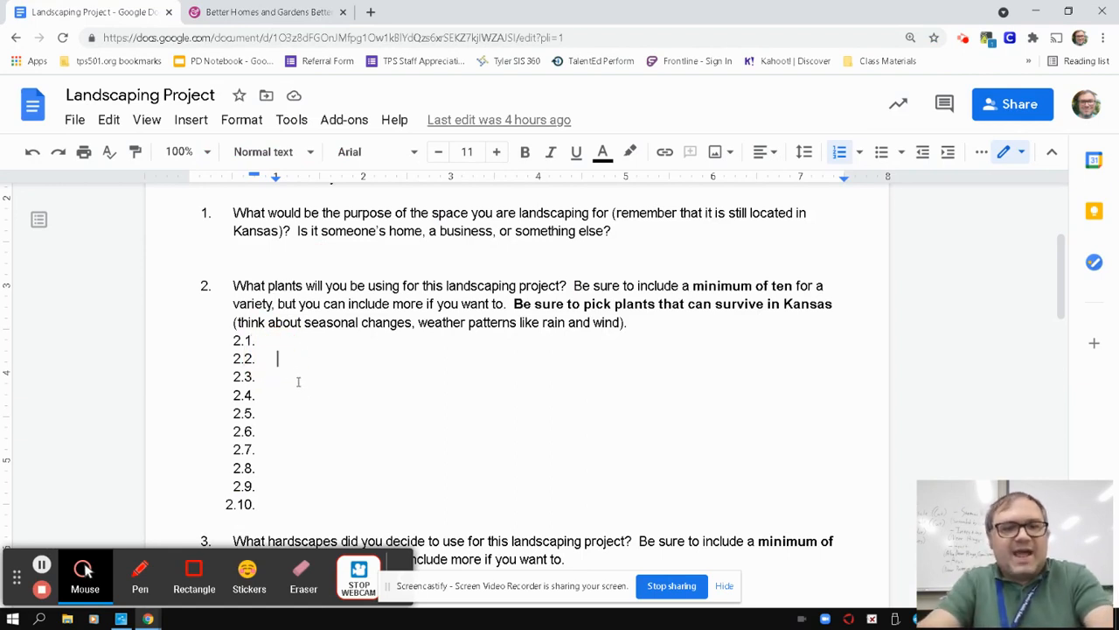
text(Common Lavender)
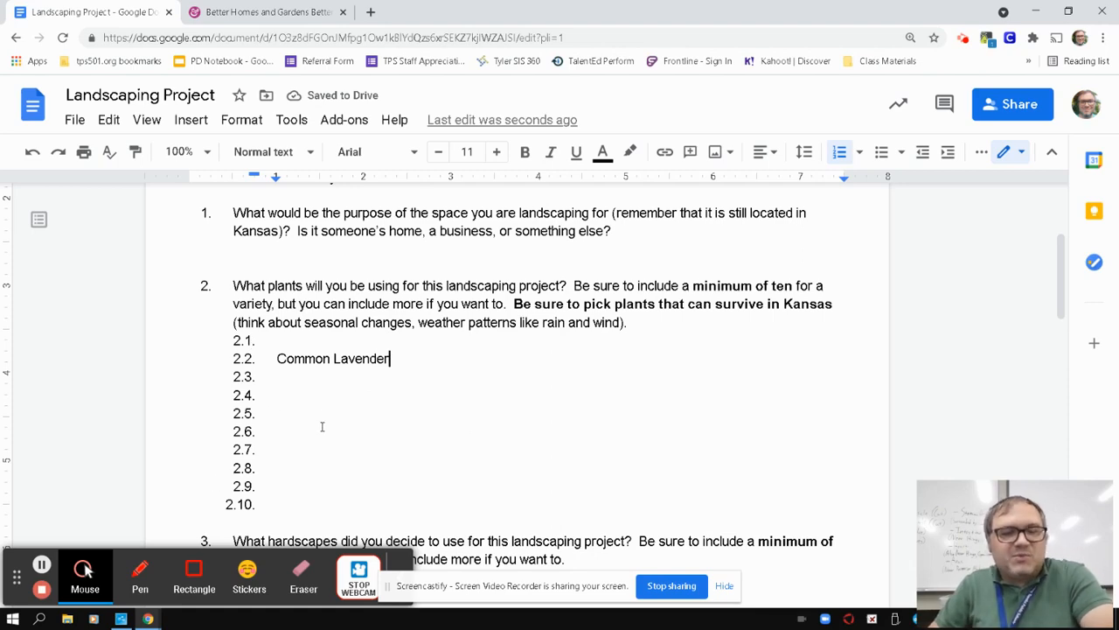
click(263, 11)
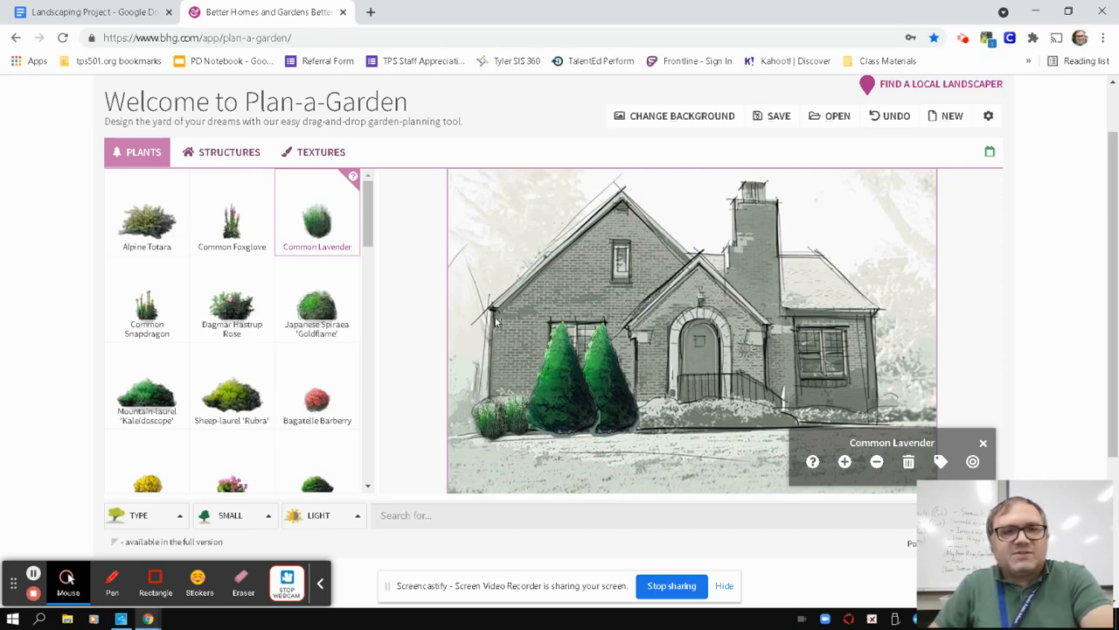
click(91, 11)
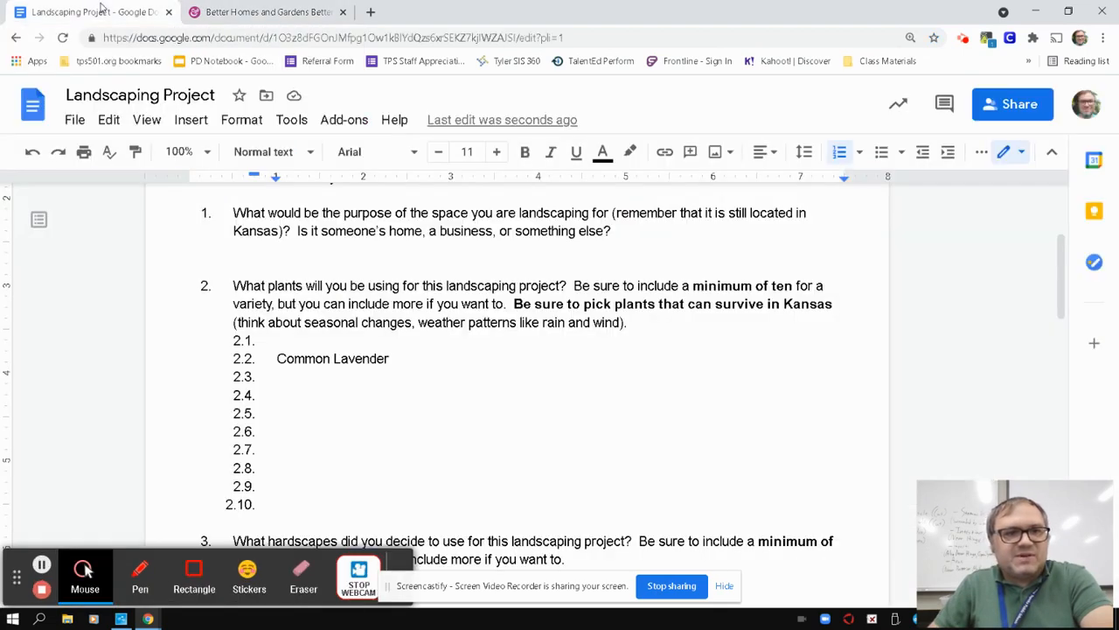
scroll(377, 475, down, 2)
scroll(394, 413, down, 2)
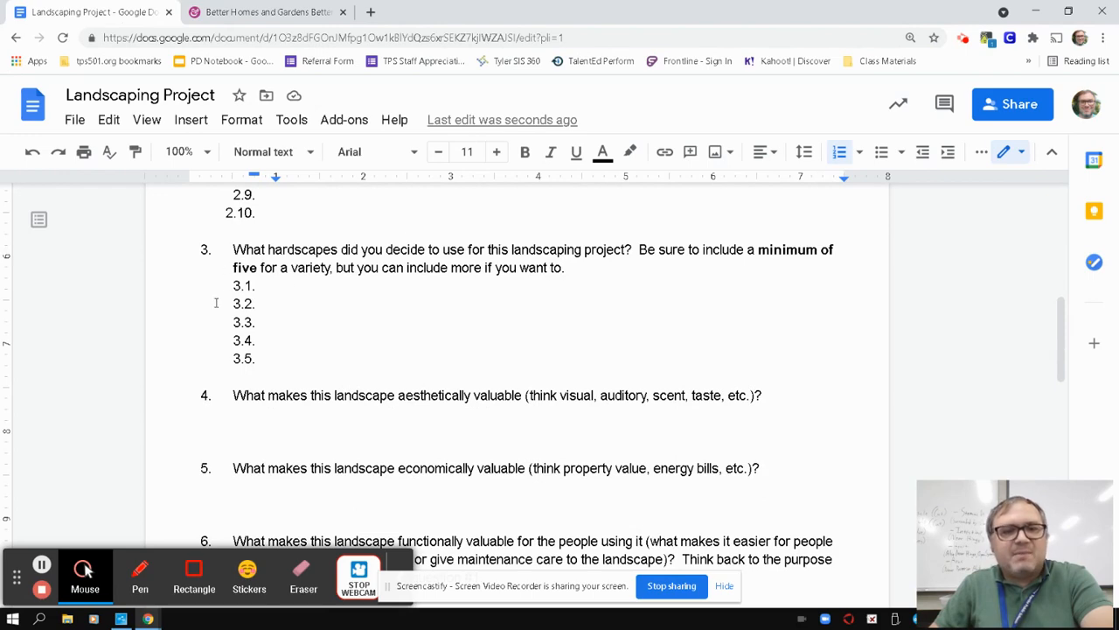
scroll(341, 332, up, 2)
scroll(341, 332, up, 2)
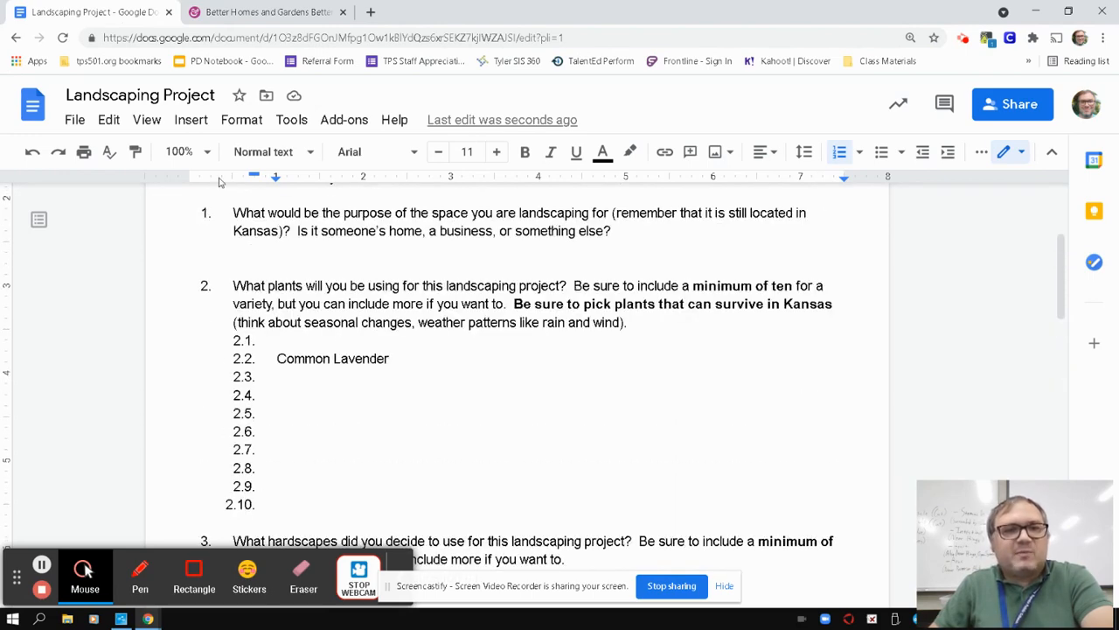
Return to the garden design and show the Structures catalogue
click(262, 12)
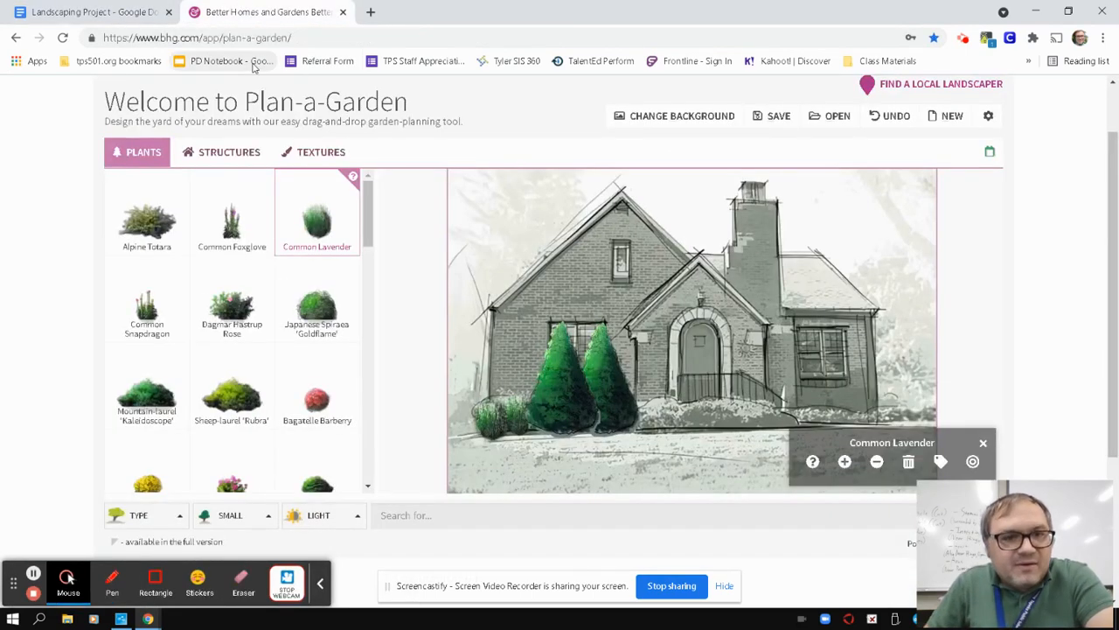
click(223, 156)
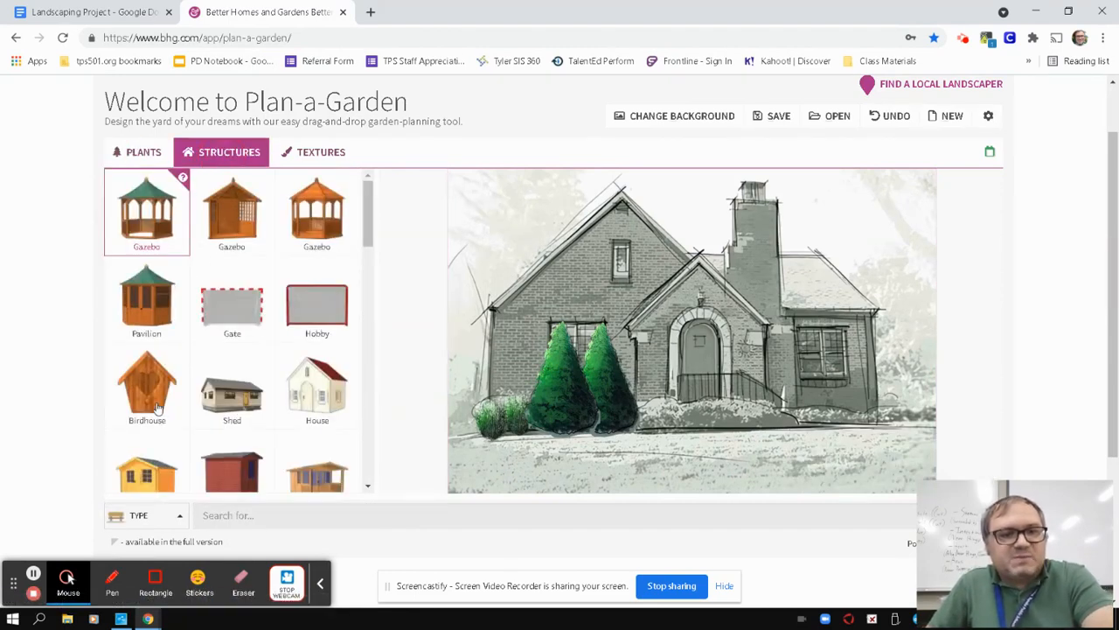
scroll(157, 407, down, 1)
scroll(175, 385, up, 1)
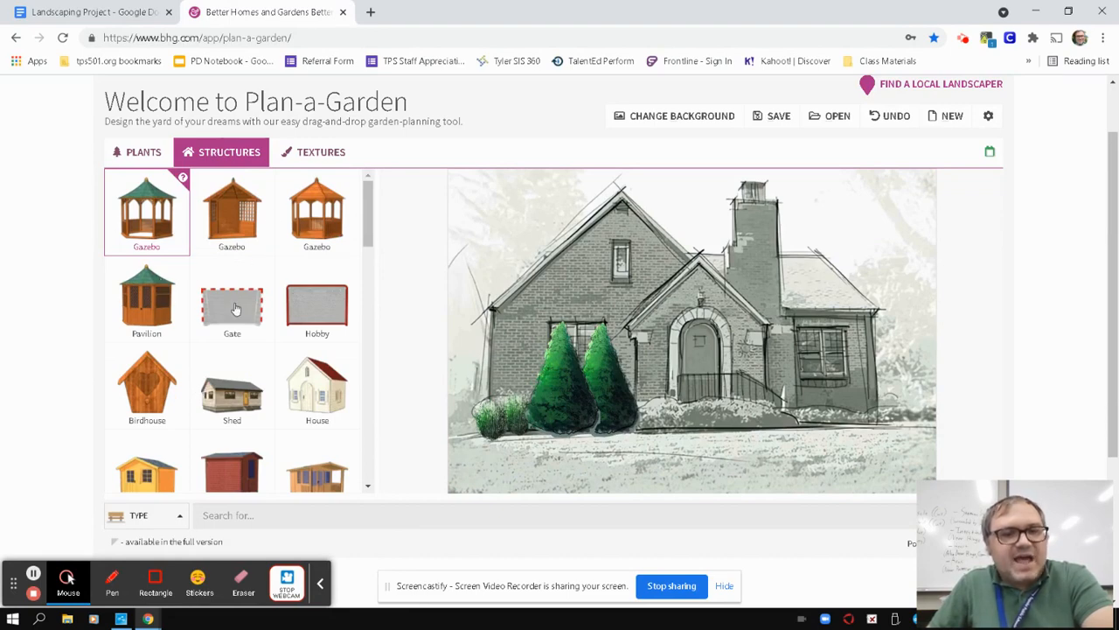
scroll(254, 313, down, 1)
scroll(263, 315, down, 3)
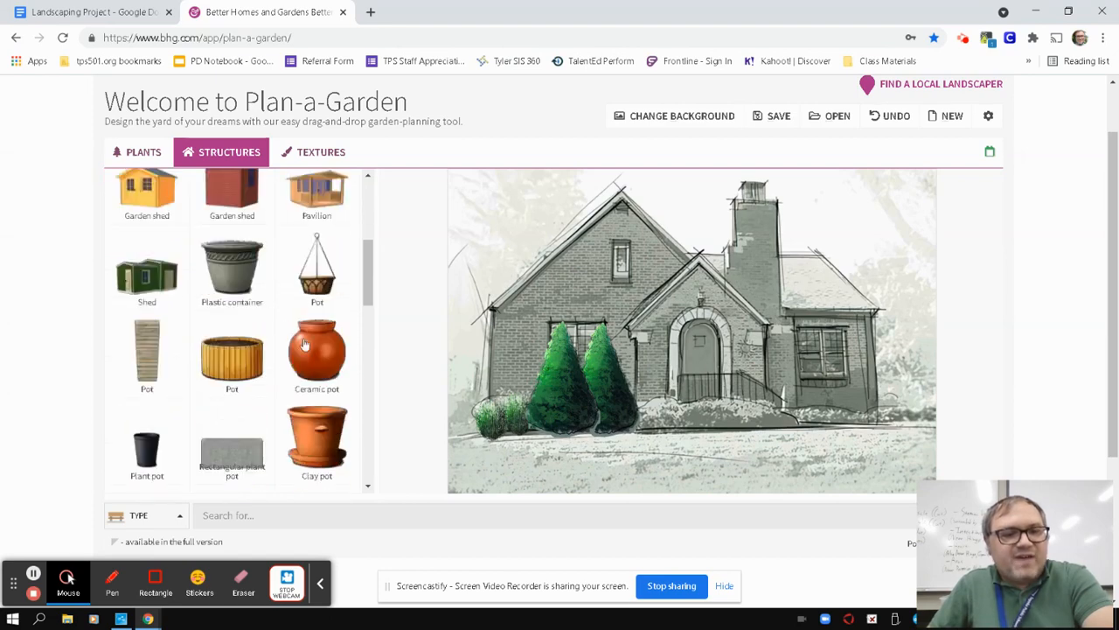
scroll(293, 374, down, 2)
scroll(181, 377, down, 2)
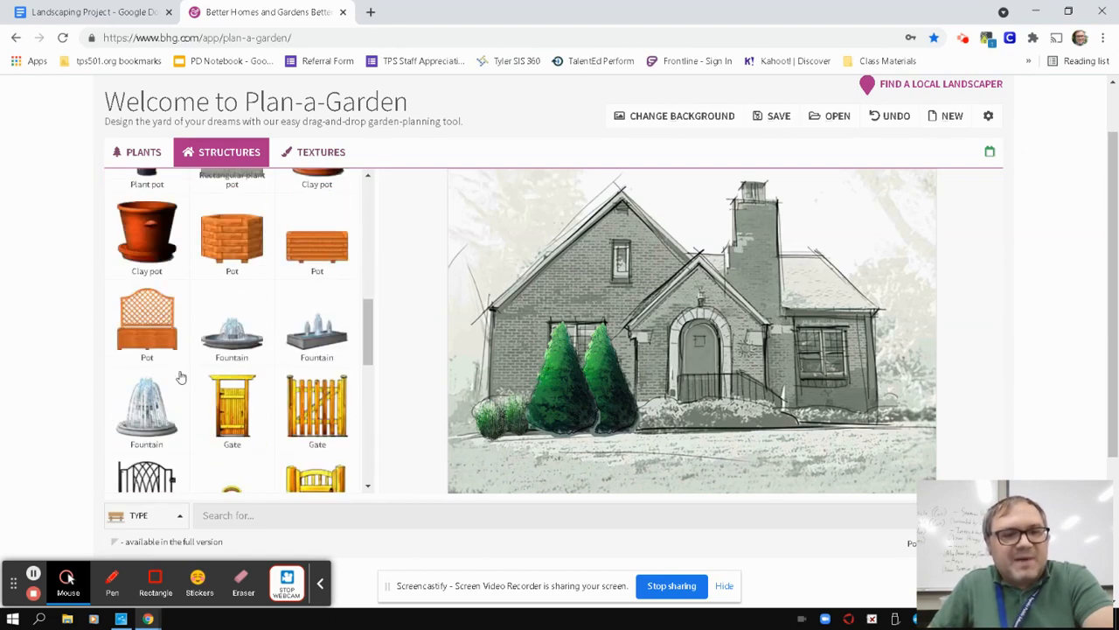
scroll(224, 383, down, 2)
scroll(210, 376, down, 1)
scroll(210, 376, up, 4)
scroll(208, 373, up, 3)
scroll(219, 365, up, 3)
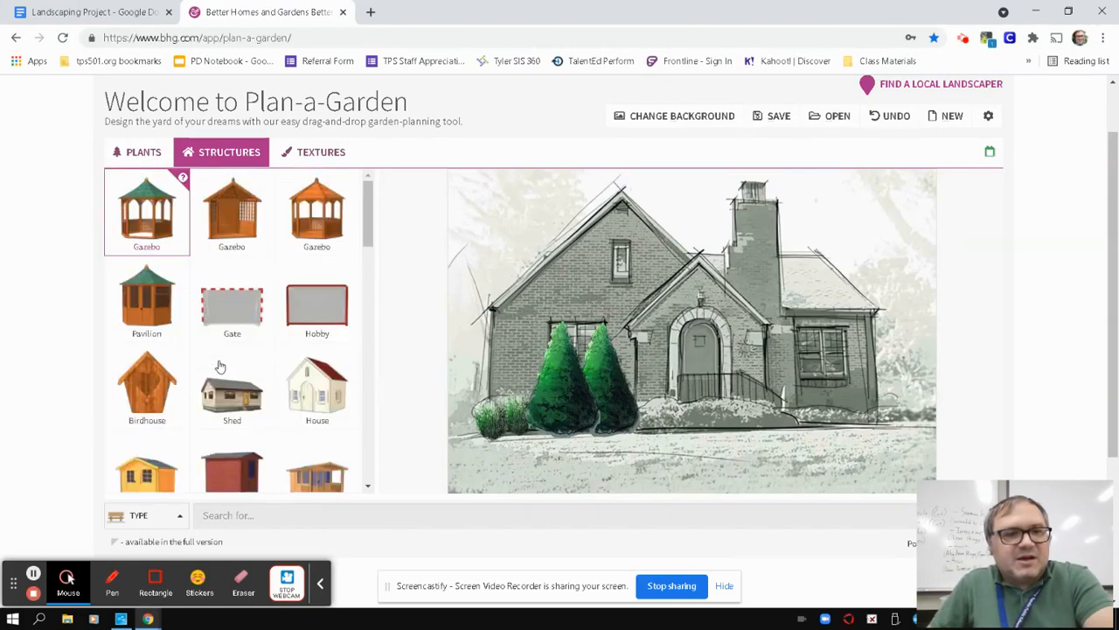
scroll(220, 366, down, 3)
scroll(219, 364, up, 1)
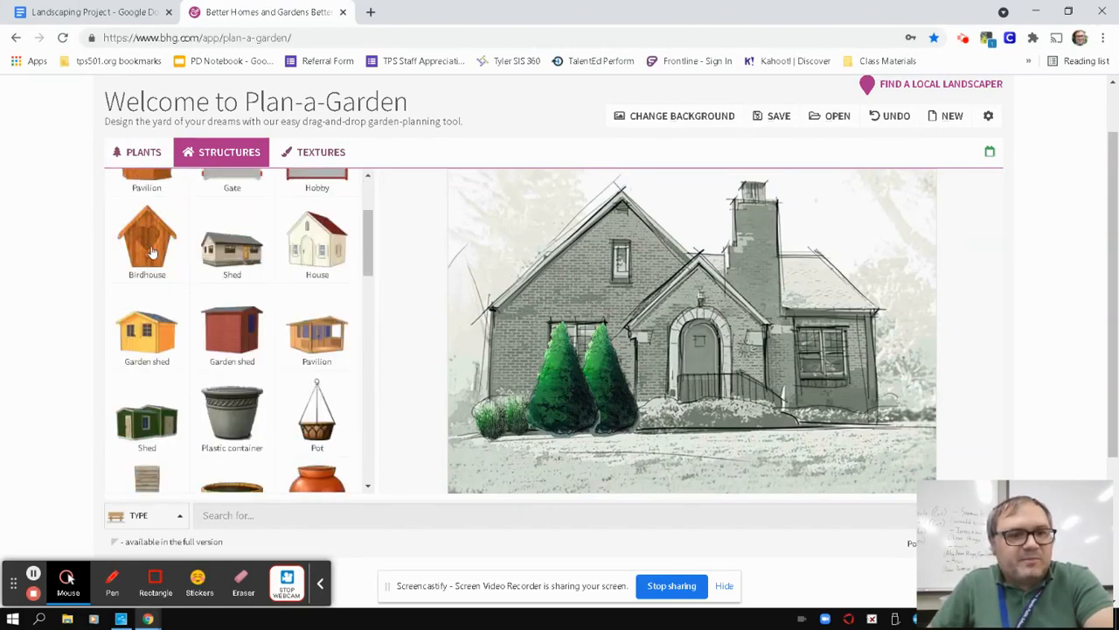
Place a birdhouse on the front gable, enlarge it twice and mirror it horizontally
drag(150, 251, 572, 301)
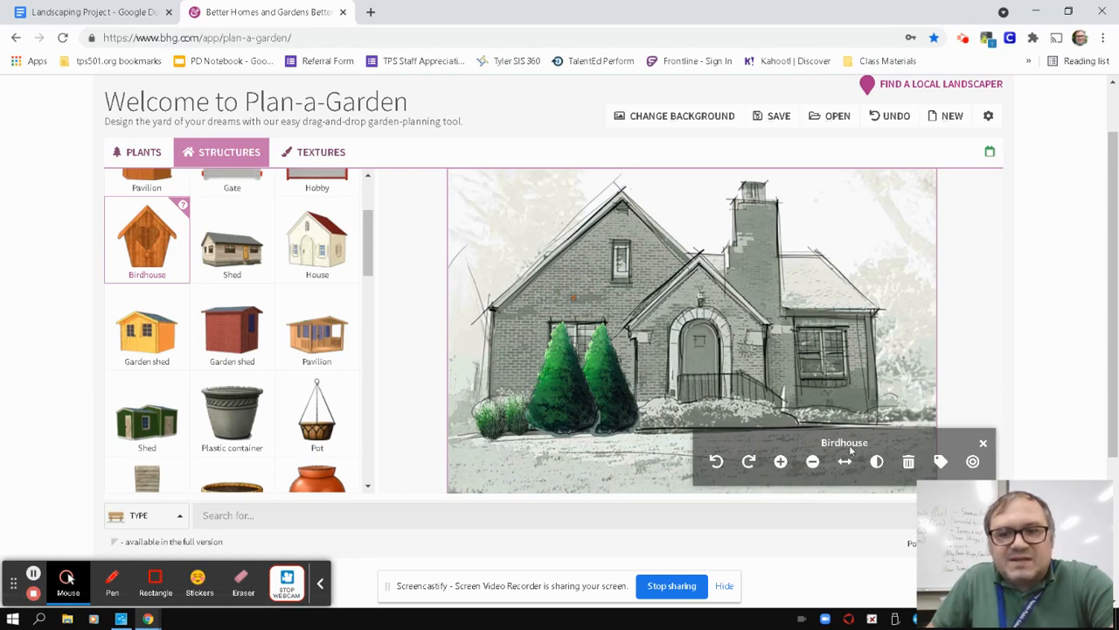
click(781, 463)
click(781, 464)
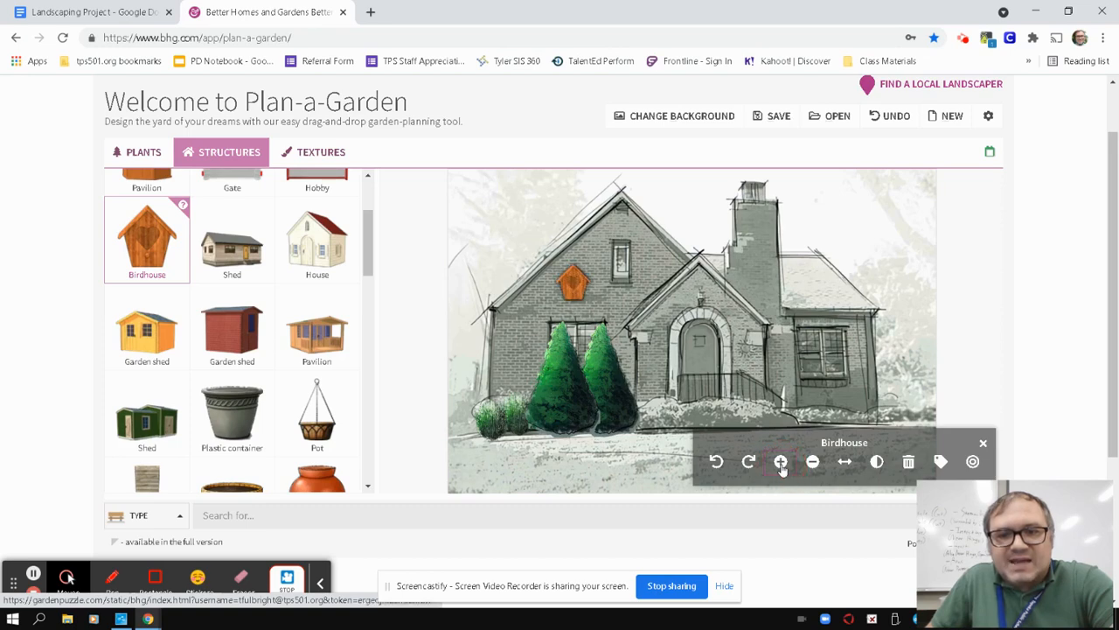
click(845, 463)
click(845, 462)
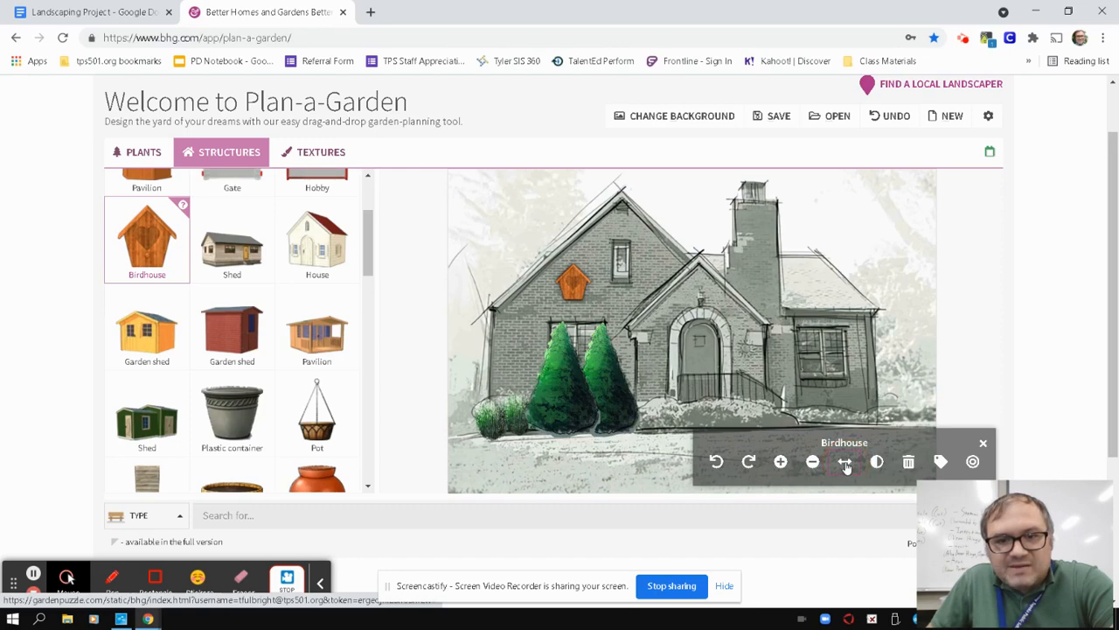
click(845, 463)
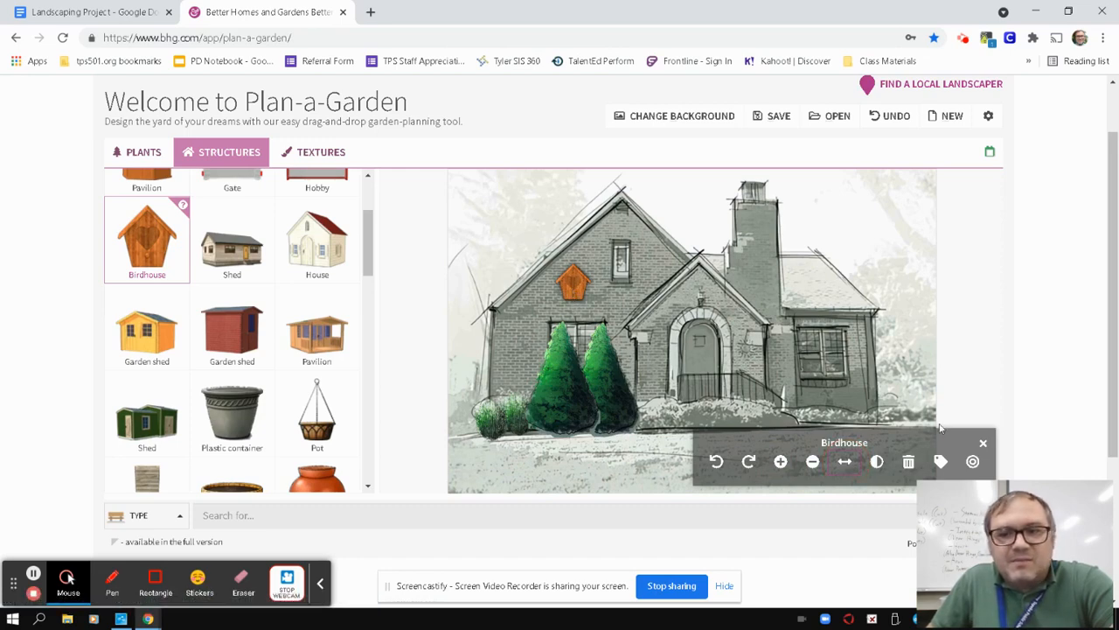
drag(146, 426, 857, 384)
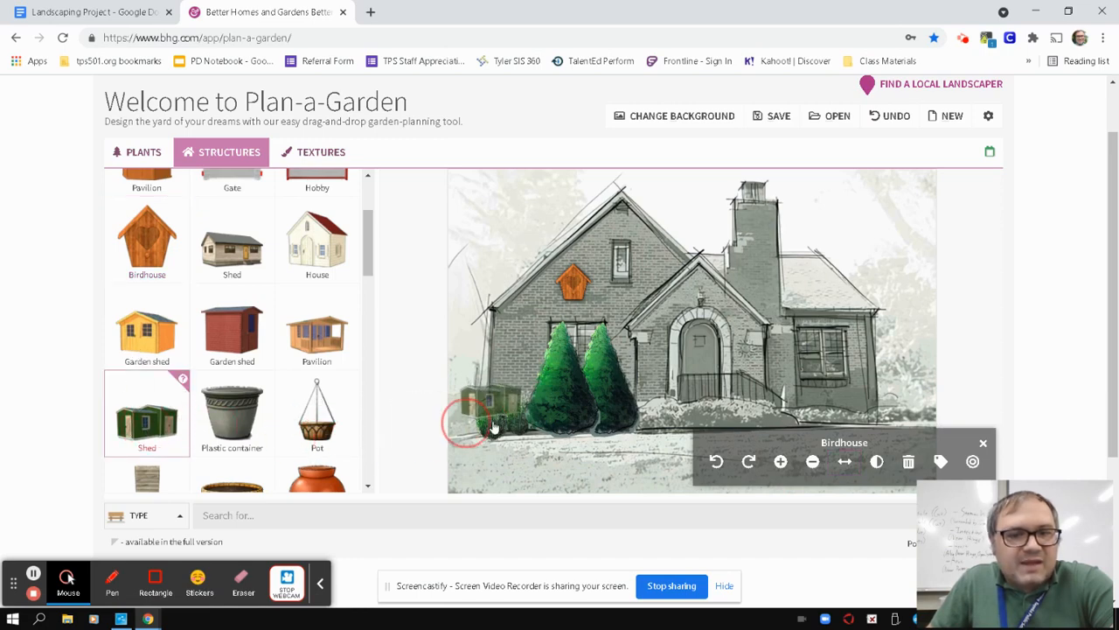
Drop the shed into the yard and adjust its size up and back down
click(856, 403)
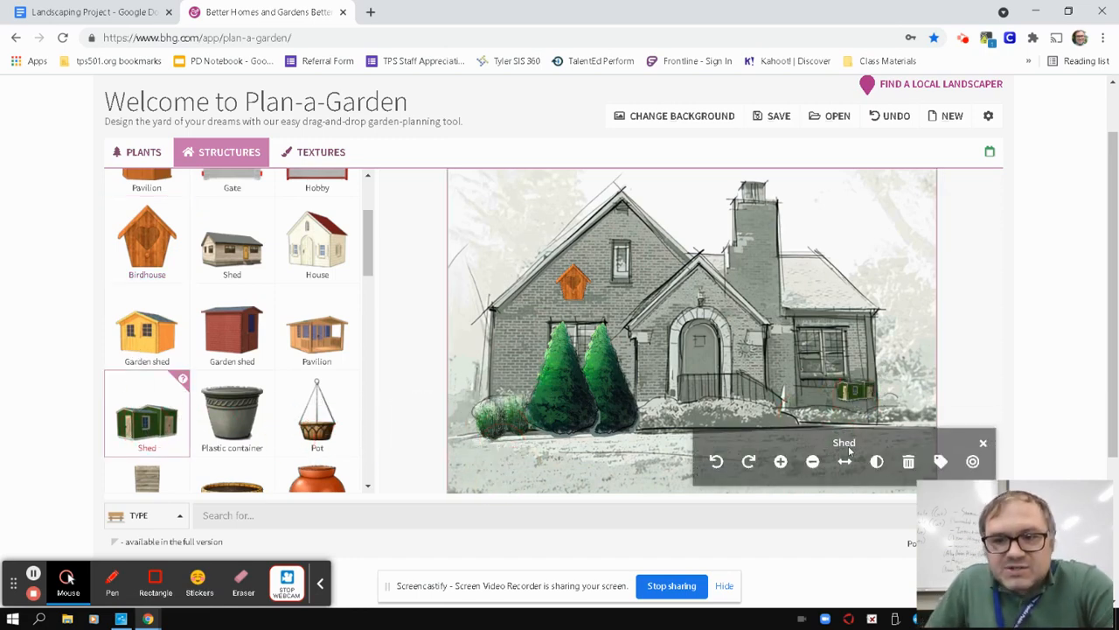
click(779, 462)
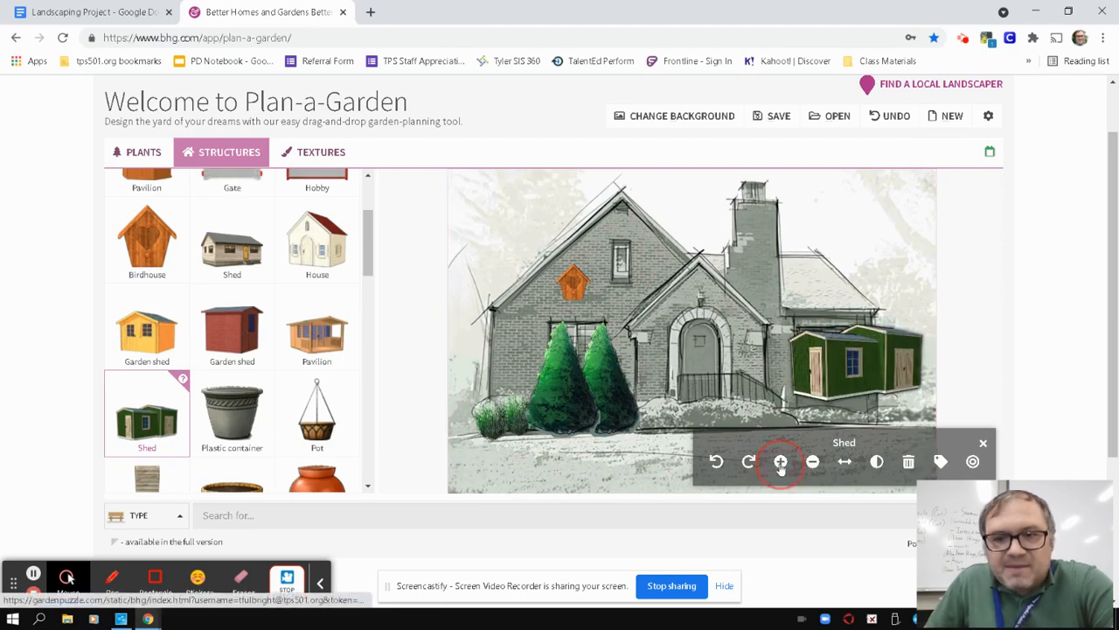
drag(822, 380, 824, 363)
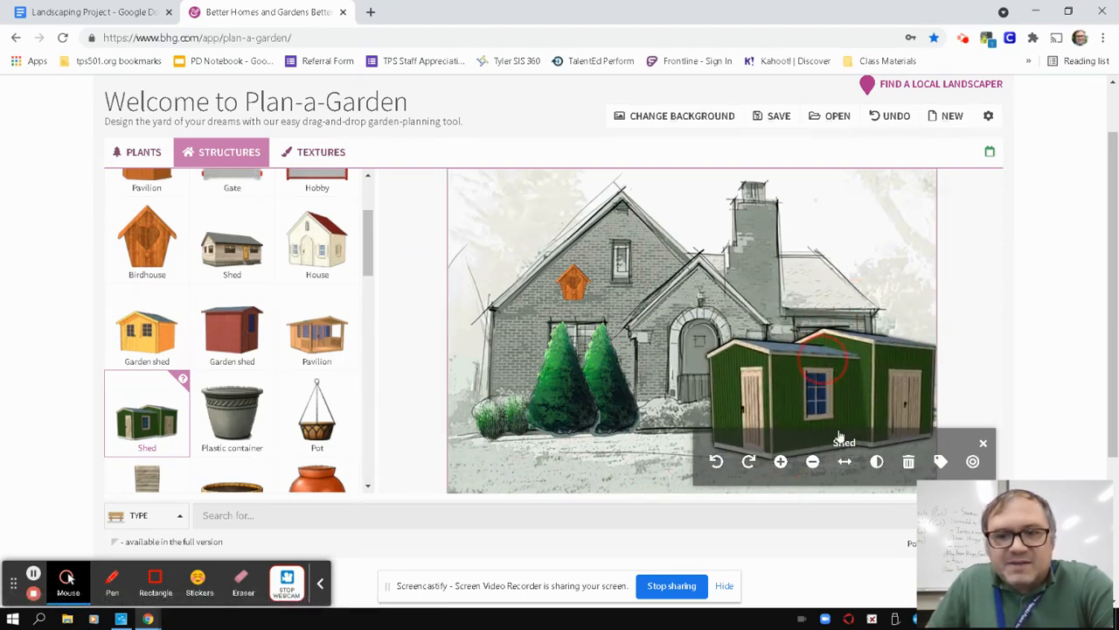
click(781, 462)
click(813, 464)
click(813, 463)
click(813, 463)
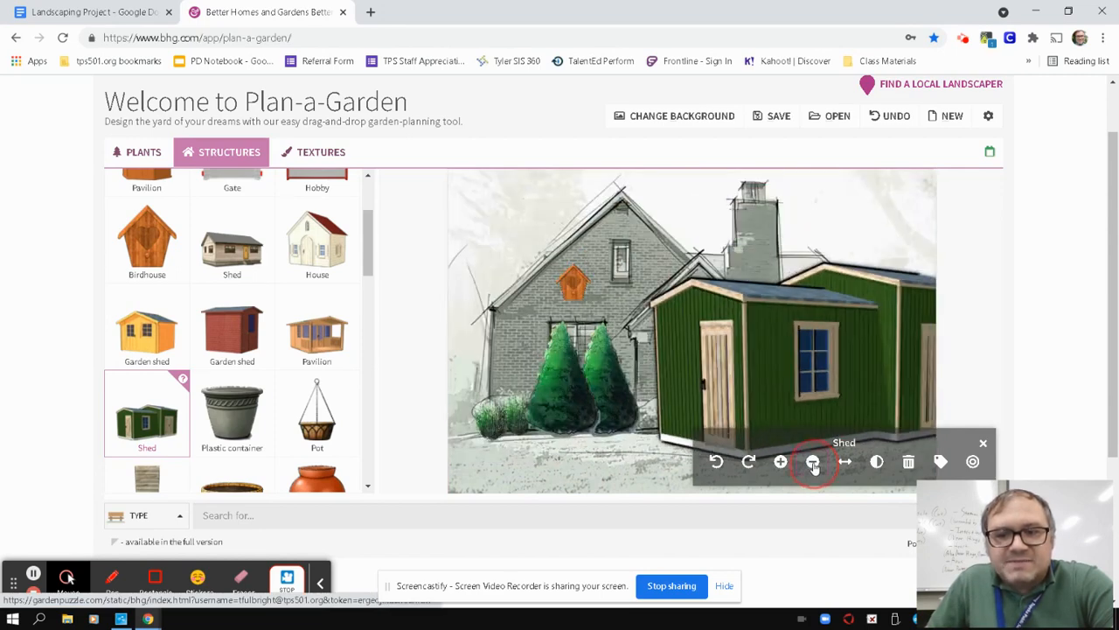
click(813, 463)
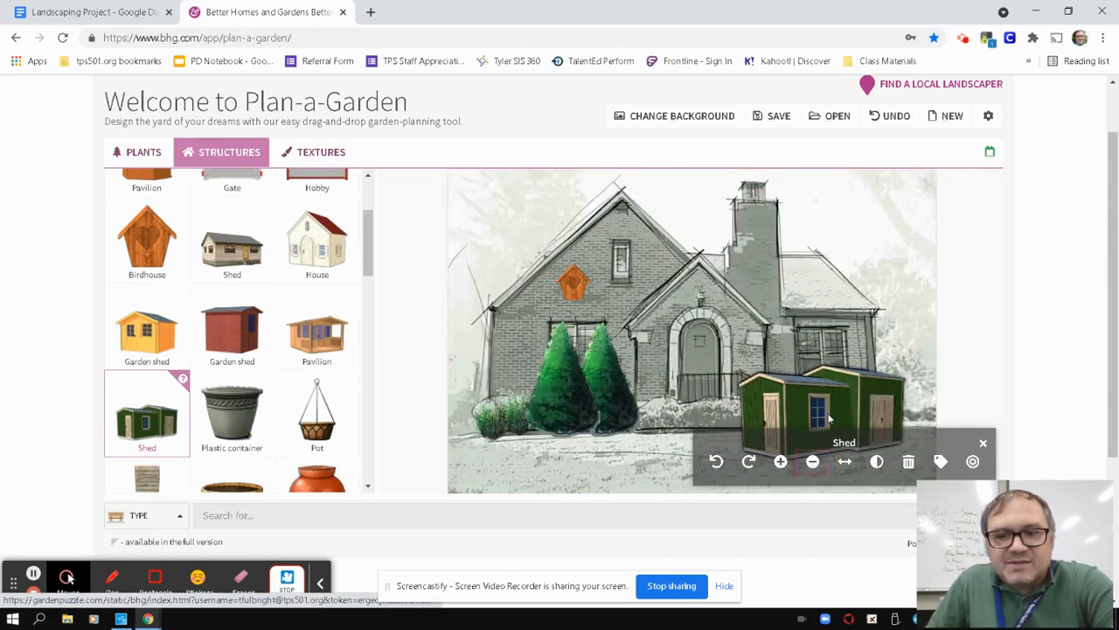
Mirror and reposition the shed to stand at the house's right corner
click(845, 462)
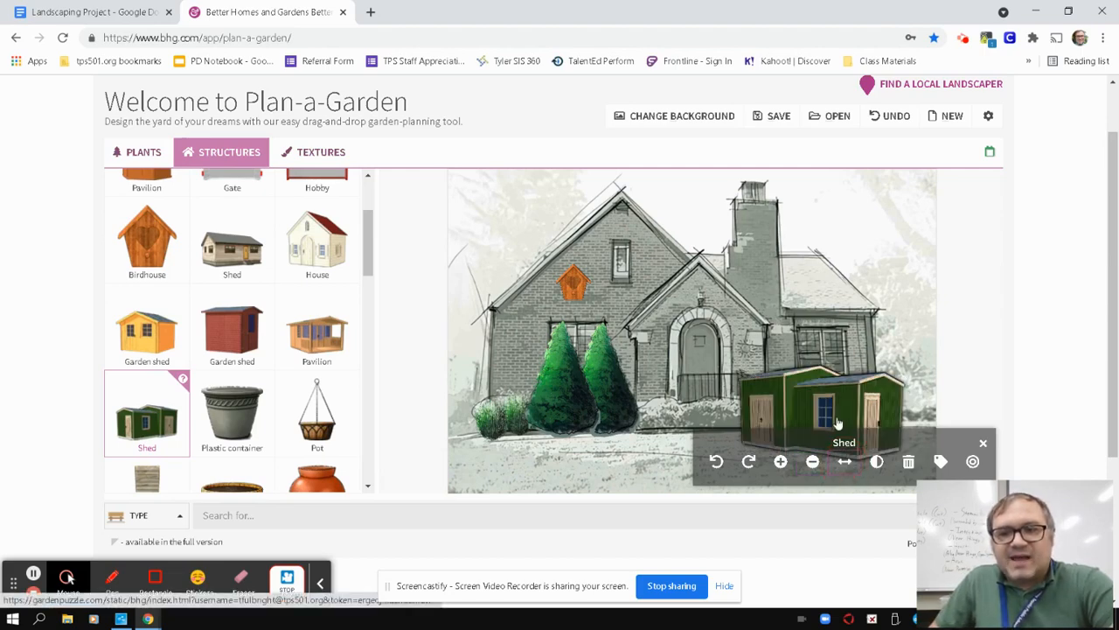
drag(832, 418, 899, 389)
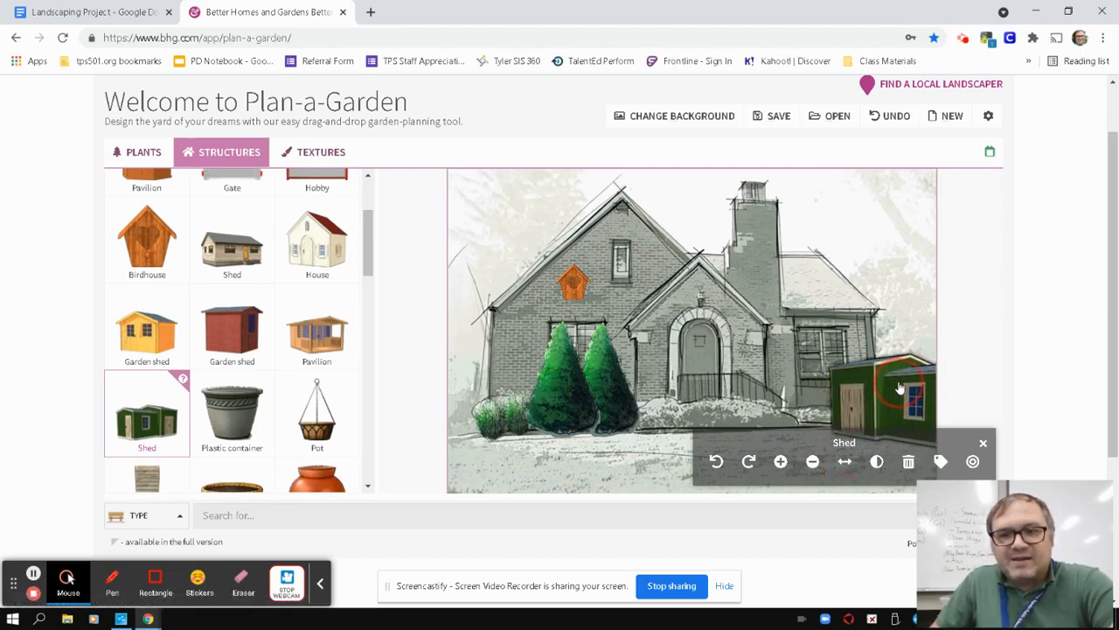
click(845, 461)
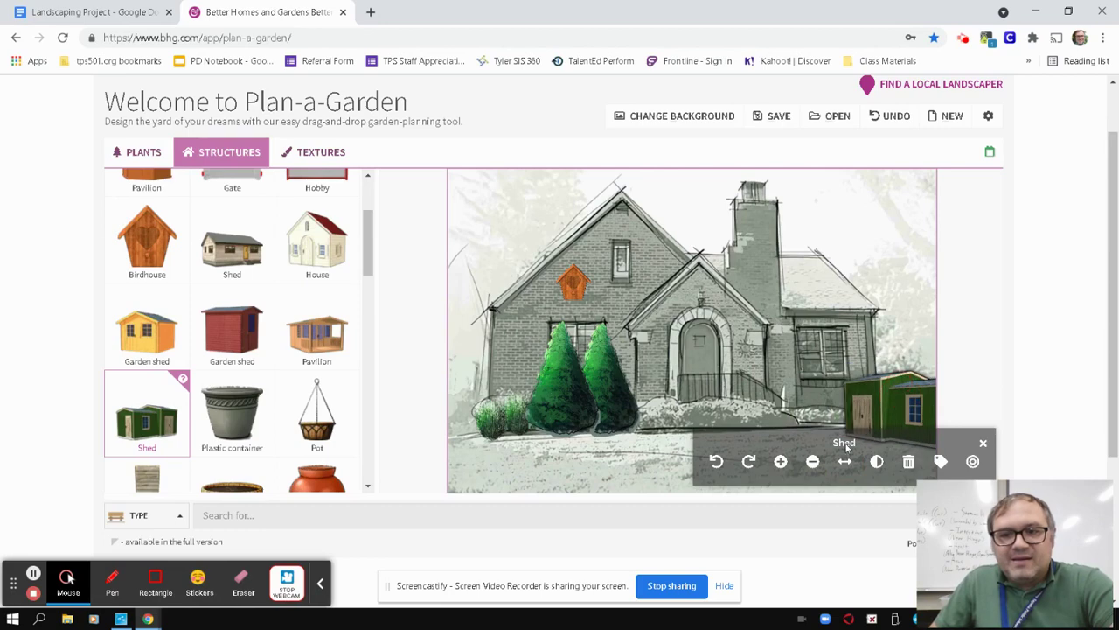
click(781, 462)
drag(901, 377, 870, 402)
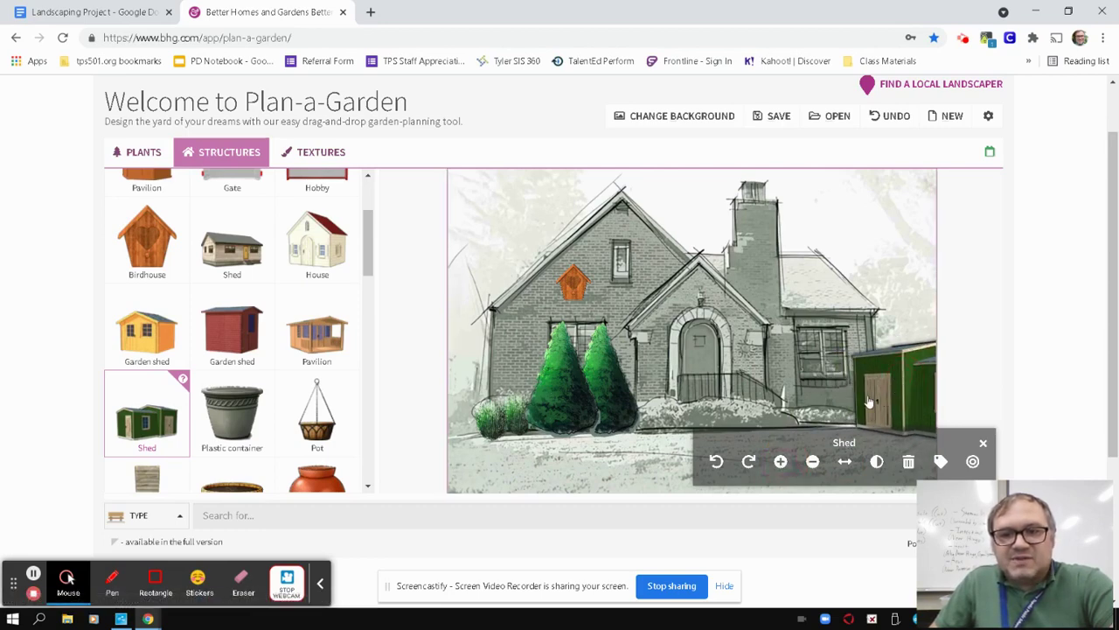
click(878, 461)
drag(888, 389, 857, 389)
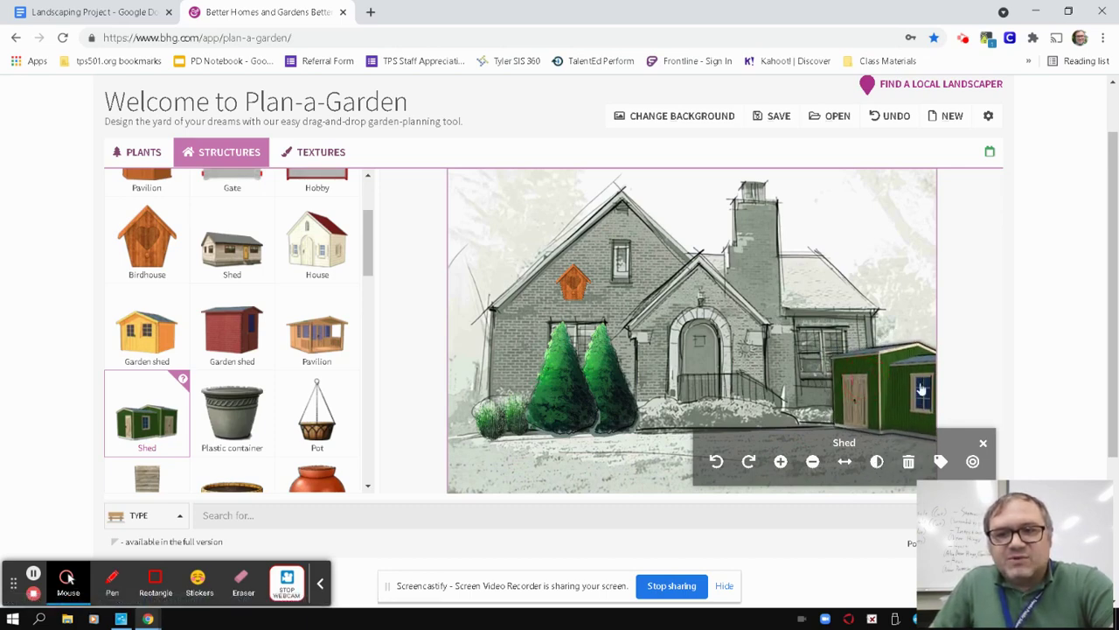
Check the shed's Hue/Saturation/Value adjustments and close its editing options
click(876, 461)
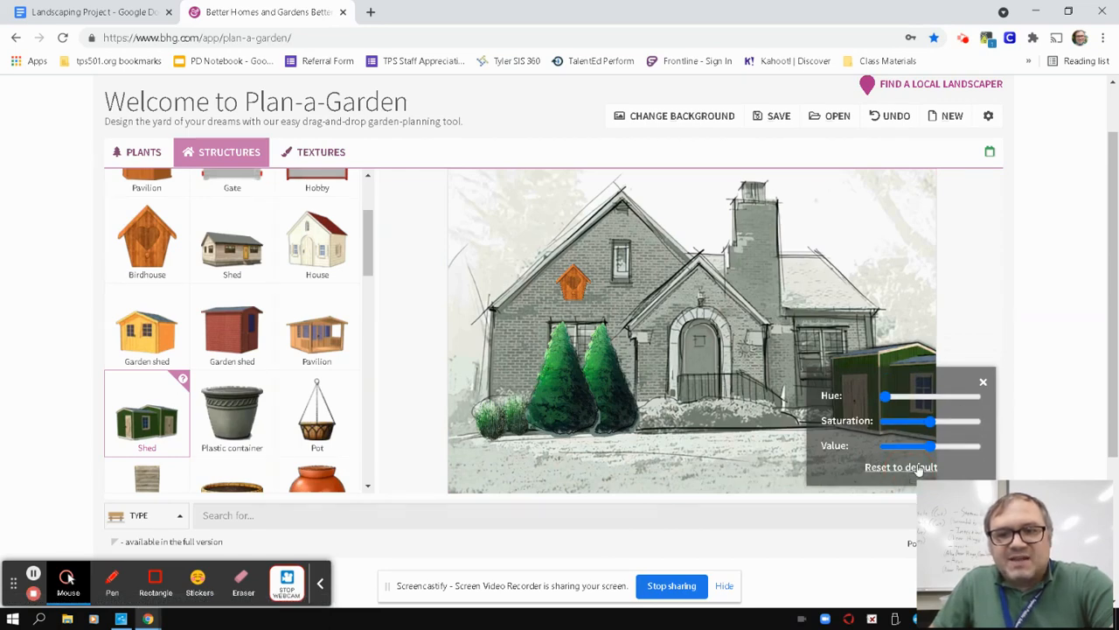
click(983, 382)
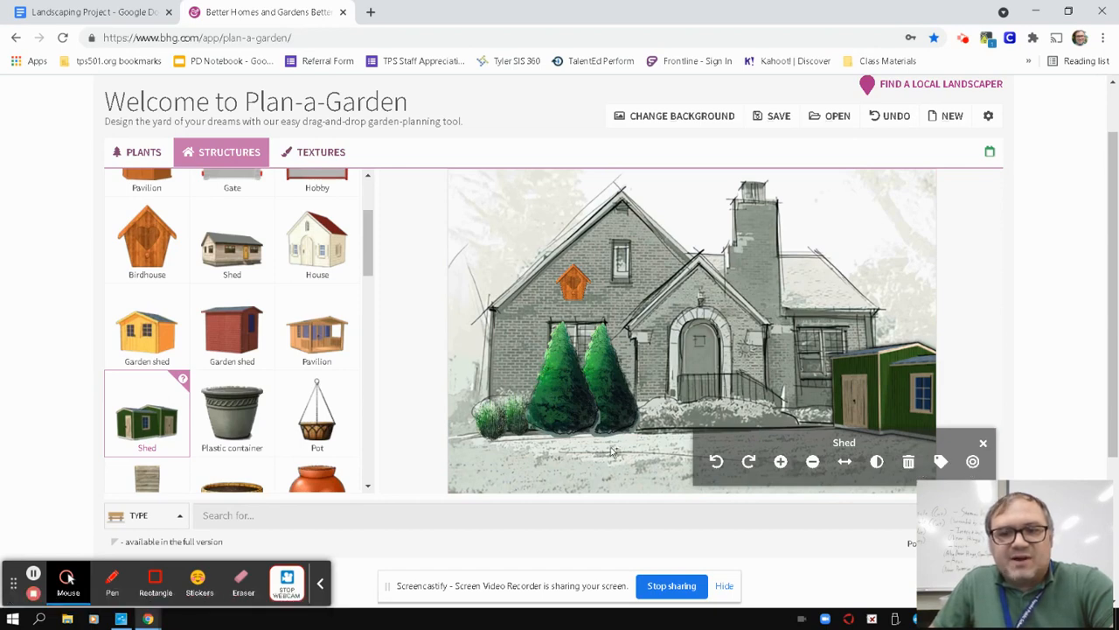
click(983, 442)
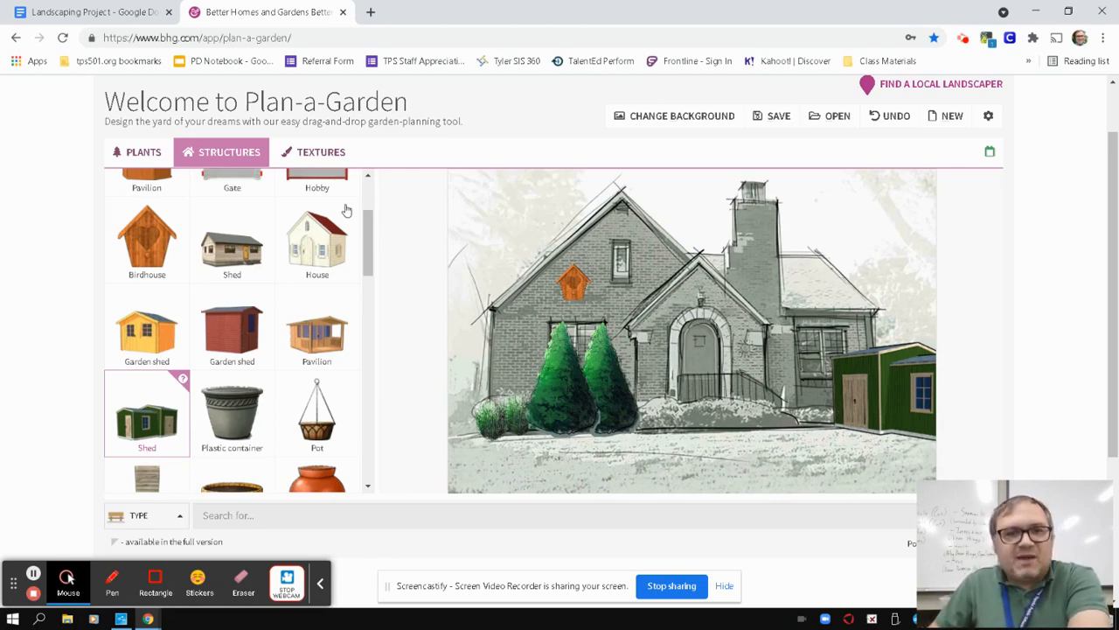
Paint a Red brick patch in front of the shed and start edging it with Lawn
click(302, 157)
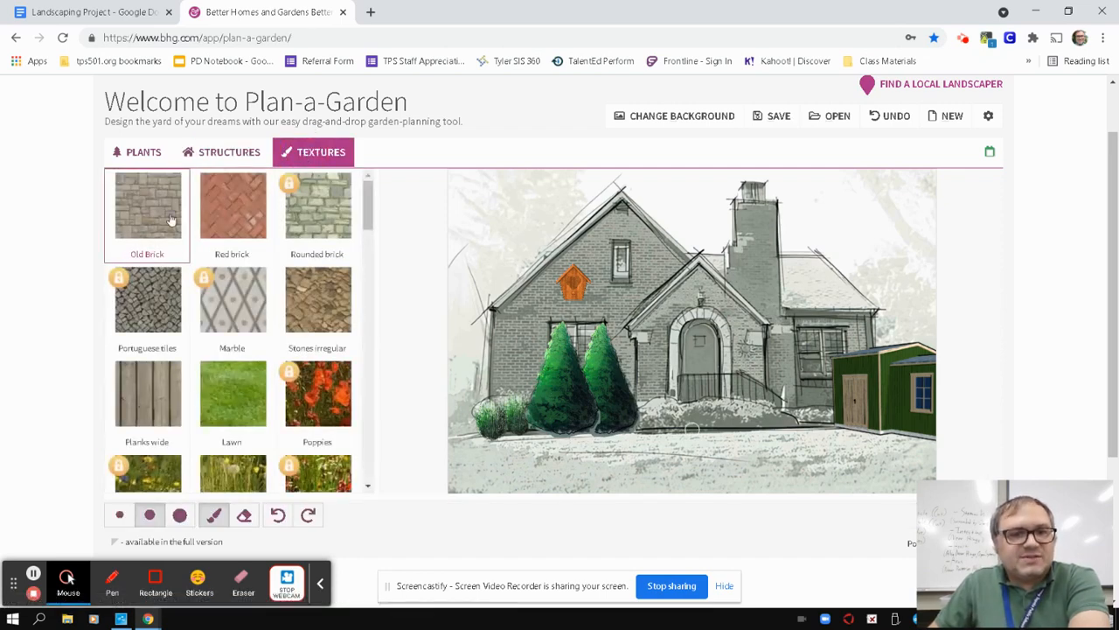
scroll(171, 219, up, 1)
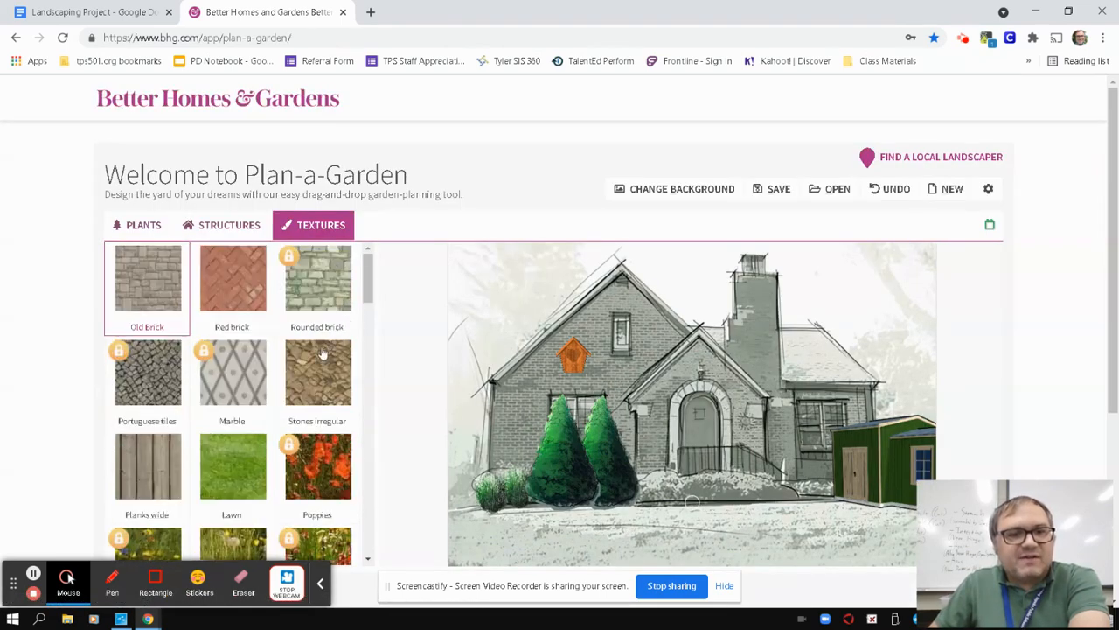
scroll(37, 362, down, 1)
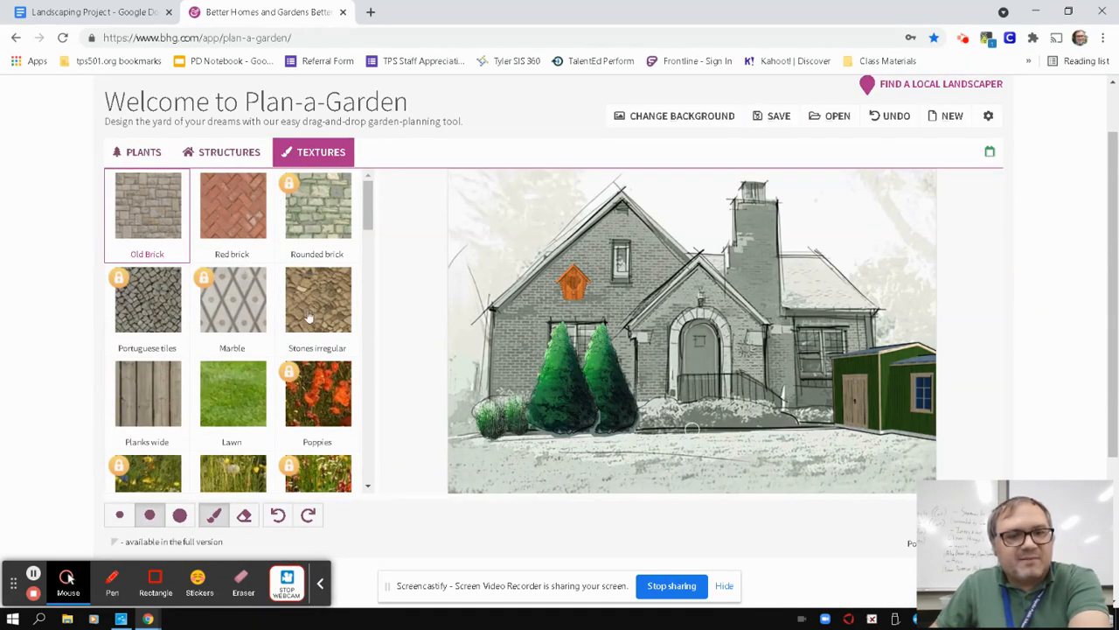
scroll(238, 374, down, 2)
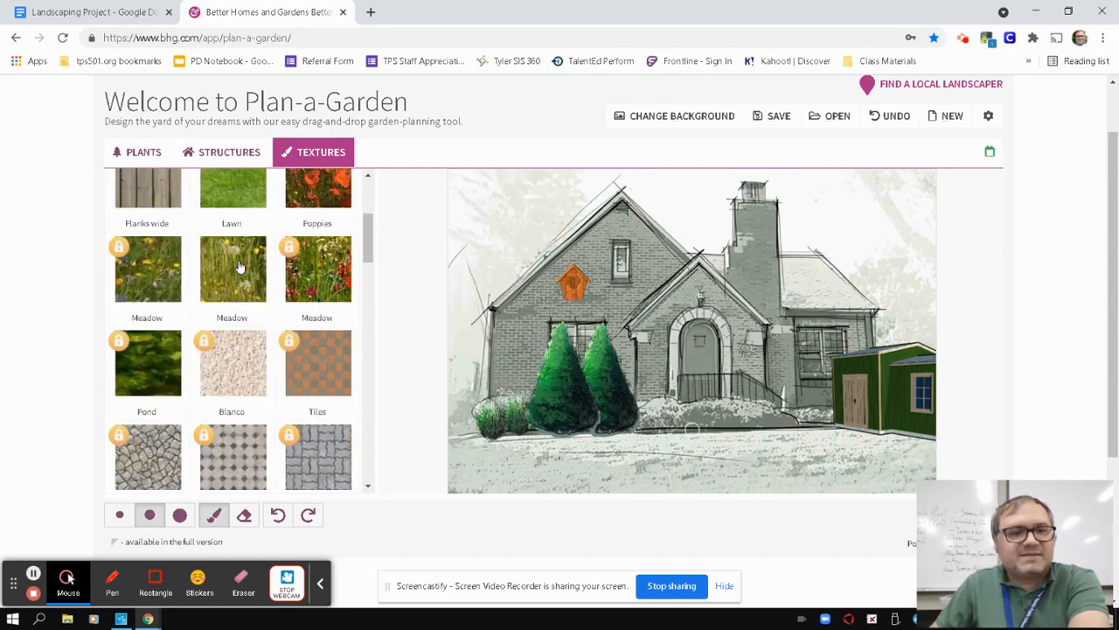
scroll(239, 265, up, 3)
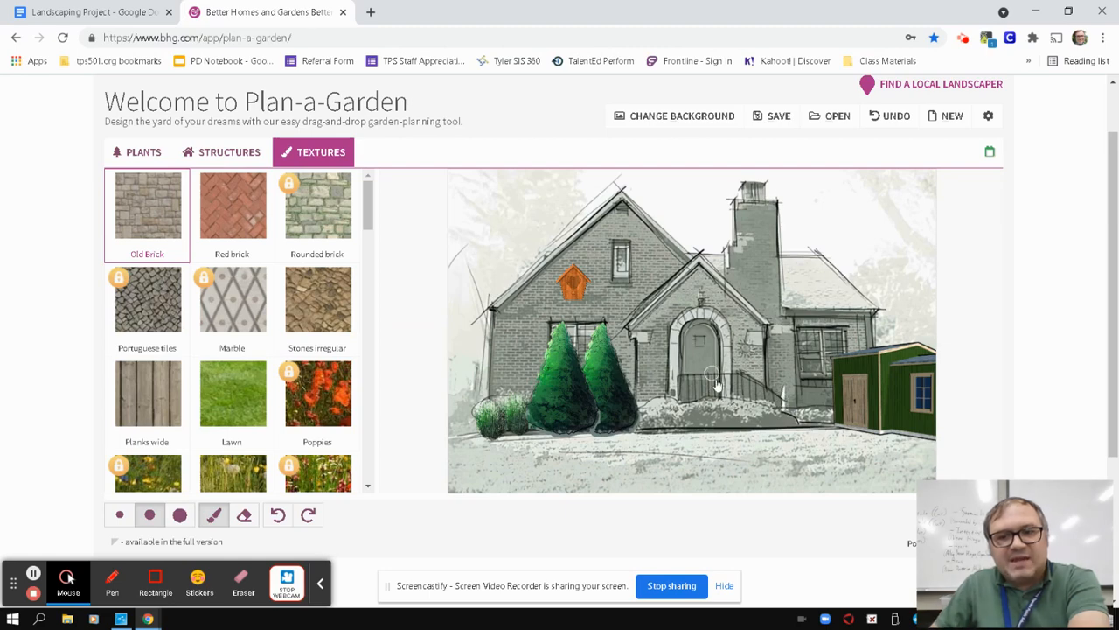
click(223, 223)
mouse_move(781, 445)
mouse_down()
mouse_move(846, 446)
mouse_move(813, 453)
mouse_move(784, 446)
mouse_move(883, 442)
mouse_up()
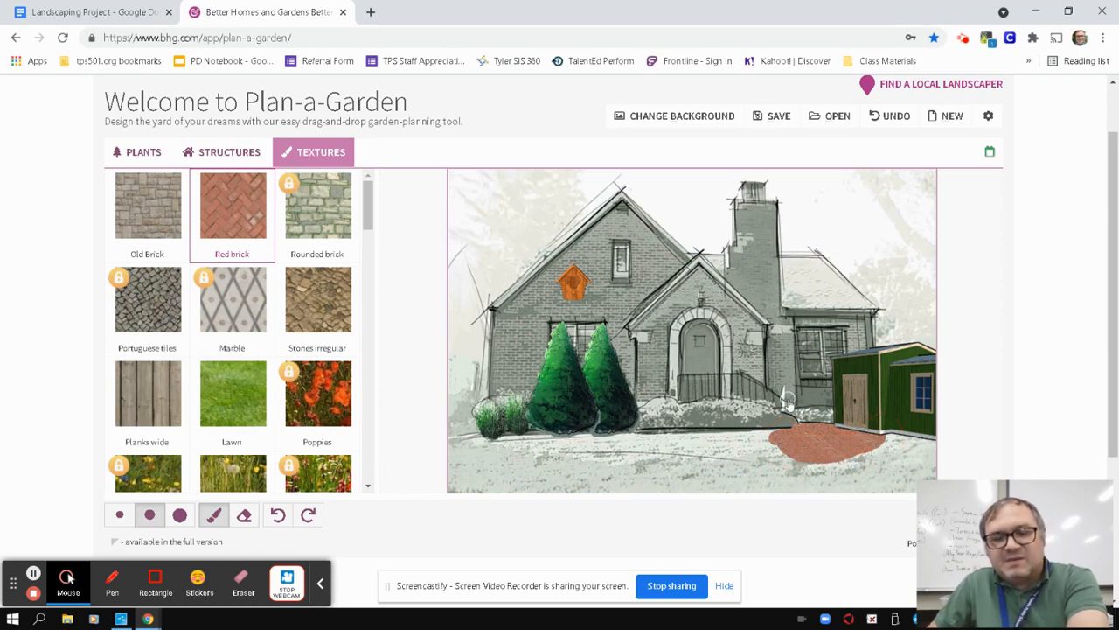
click(226, 408)
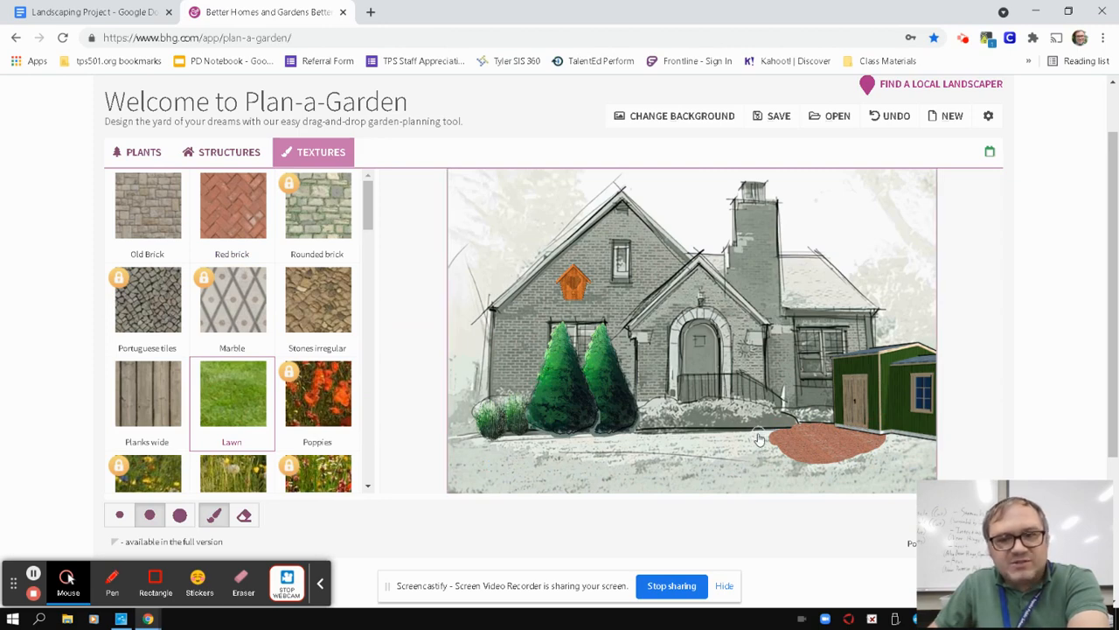
mouse_move(765, 442)
mouse_down()
mouse_move(793, 475)
mouse_move(921, 467)
mouse_move(934, 453)
mouse_move(800, 474)
mouse_move(757, 453)
mouse_move(760, 463)
mouse_up()
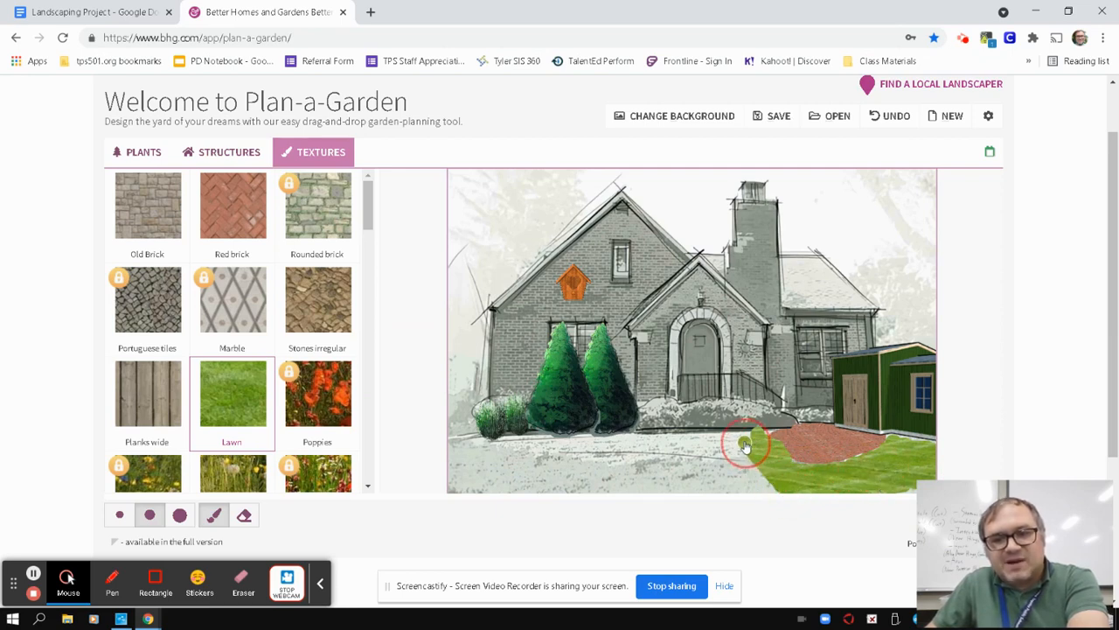
Widen the lawn leftward around the brick patch, then review worksheet hardscape item 3.1
drag(761, 463, 721, 438)
click(831, 443)
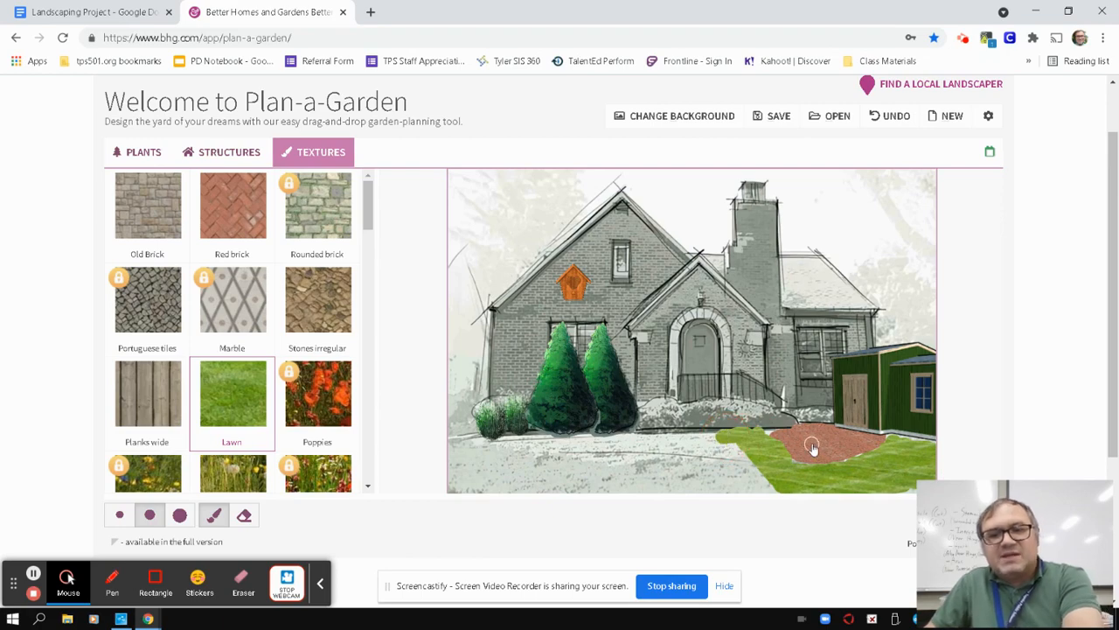
click(123, 7)
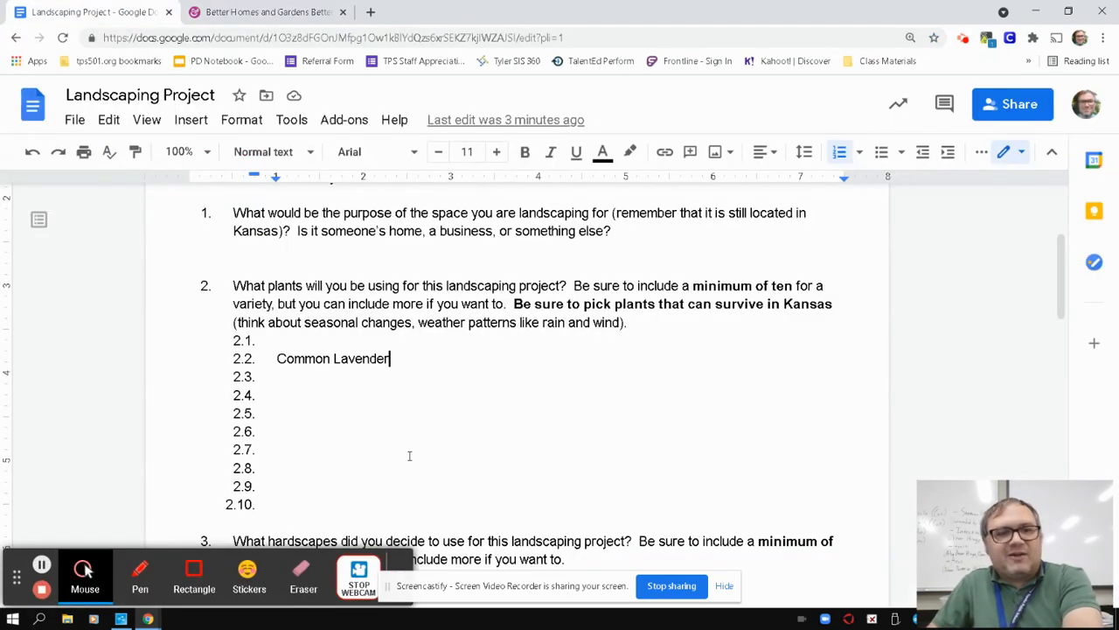
scroll(402, 367, down, 3)
scroll(328, 338, down, 3)
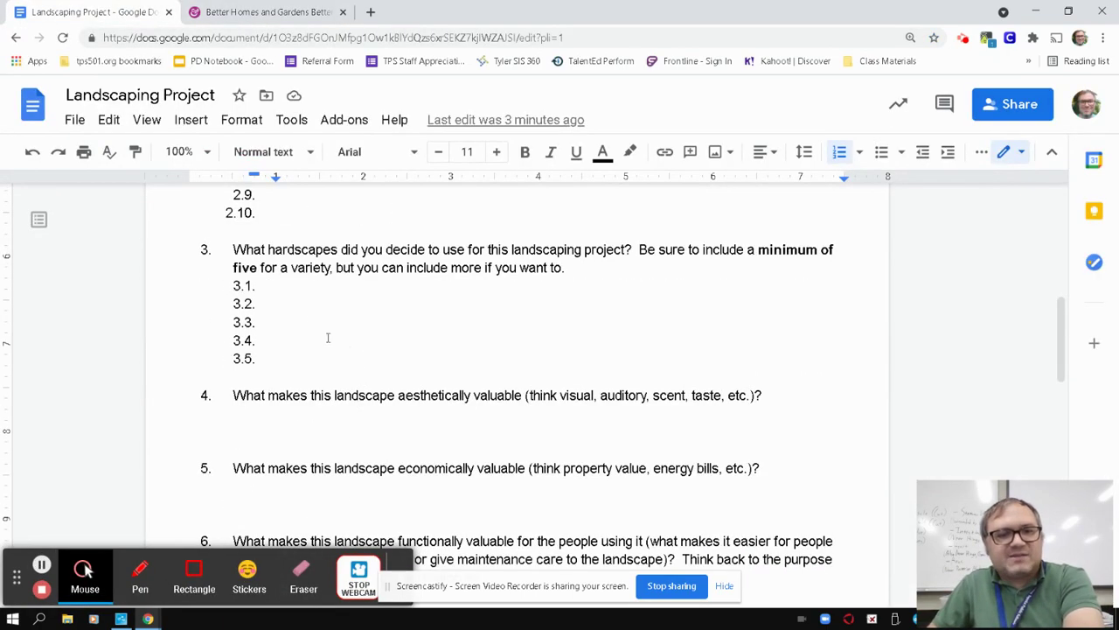
click(294, 287)
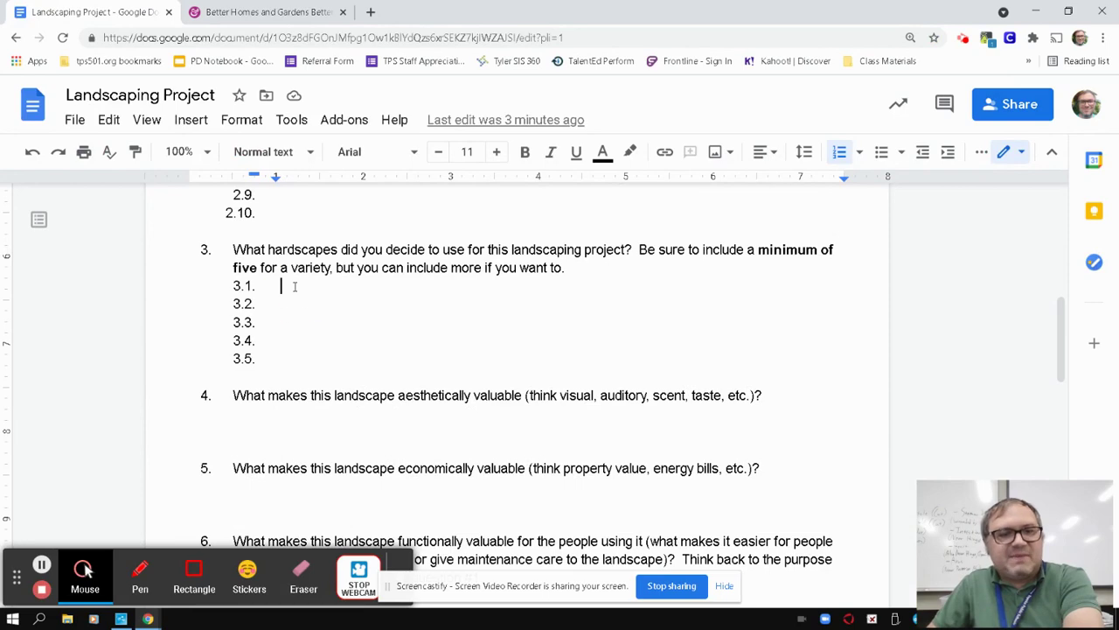
click(268, 11)
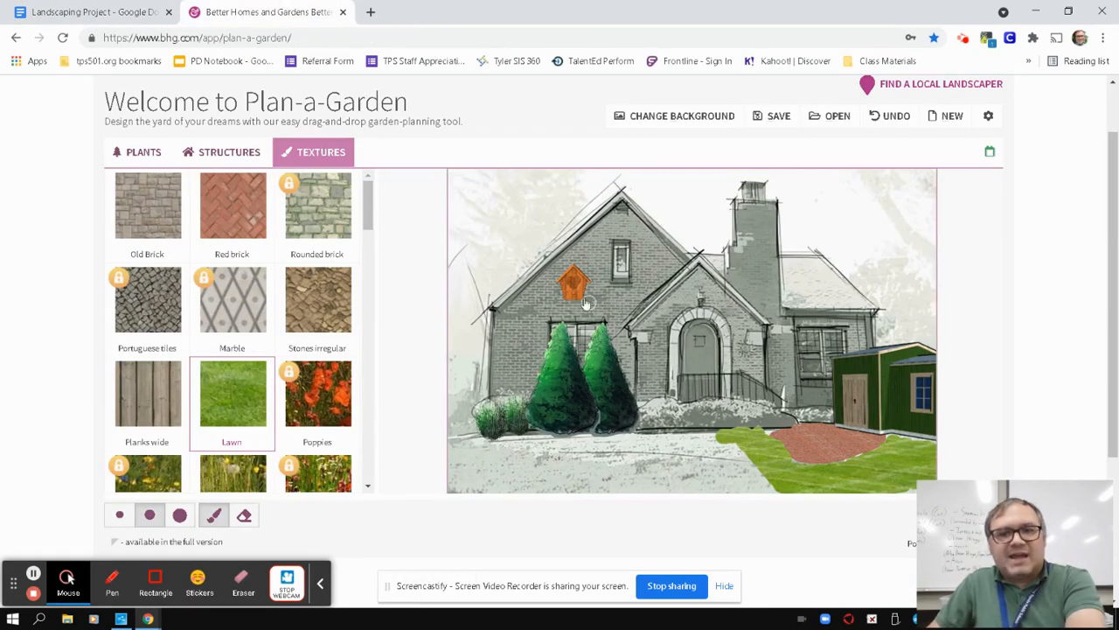
click(92, 11)
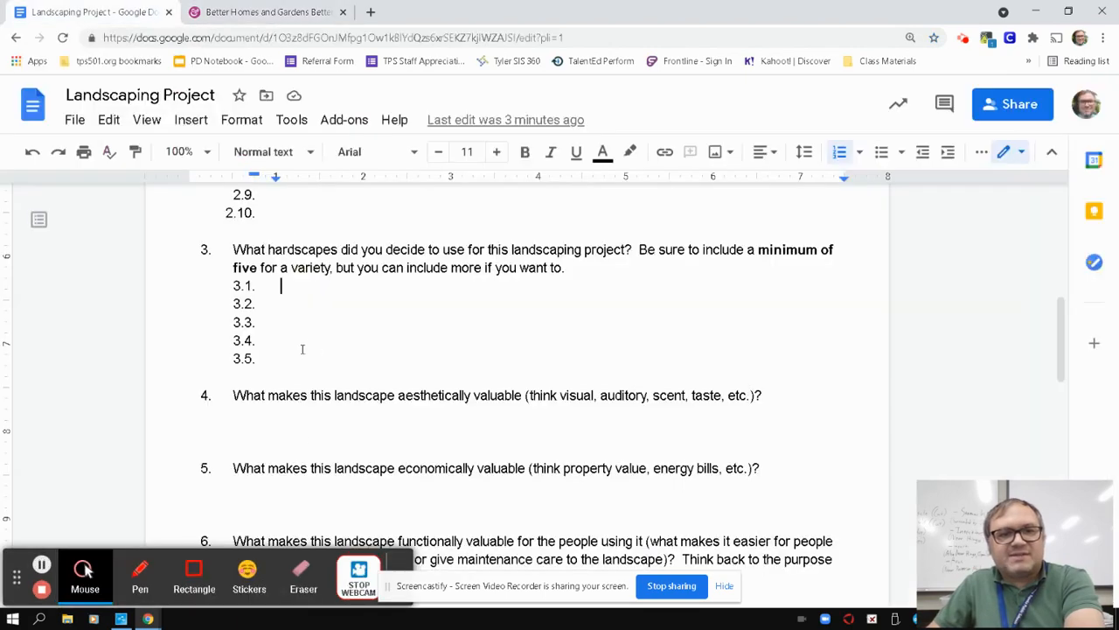
click(266, 12)
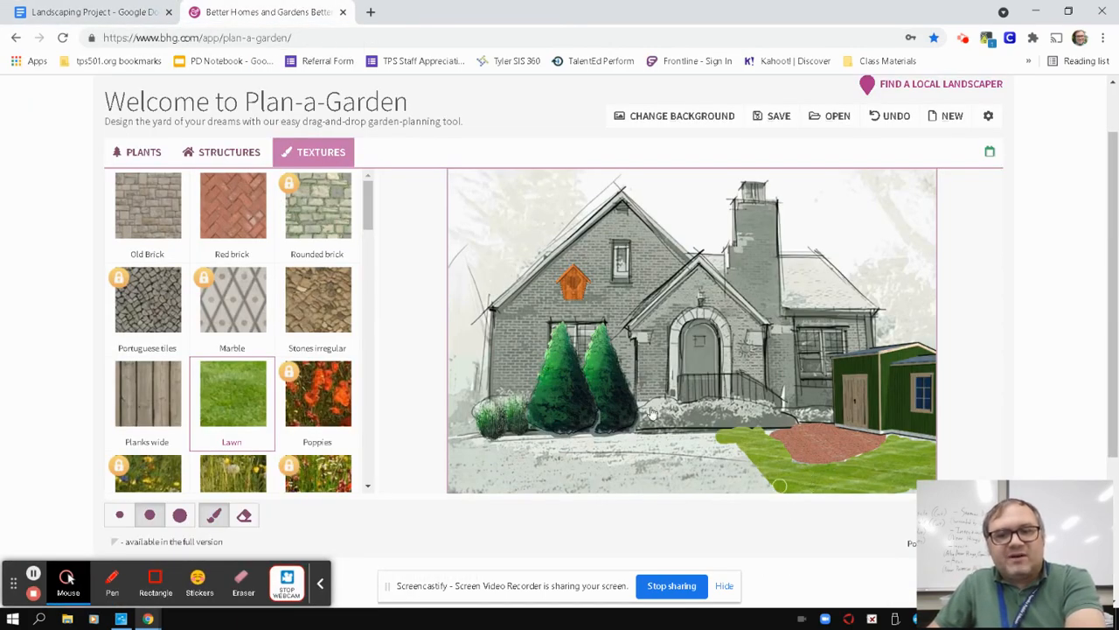
click(92, 11)
scroll(437, 350, up, 3)
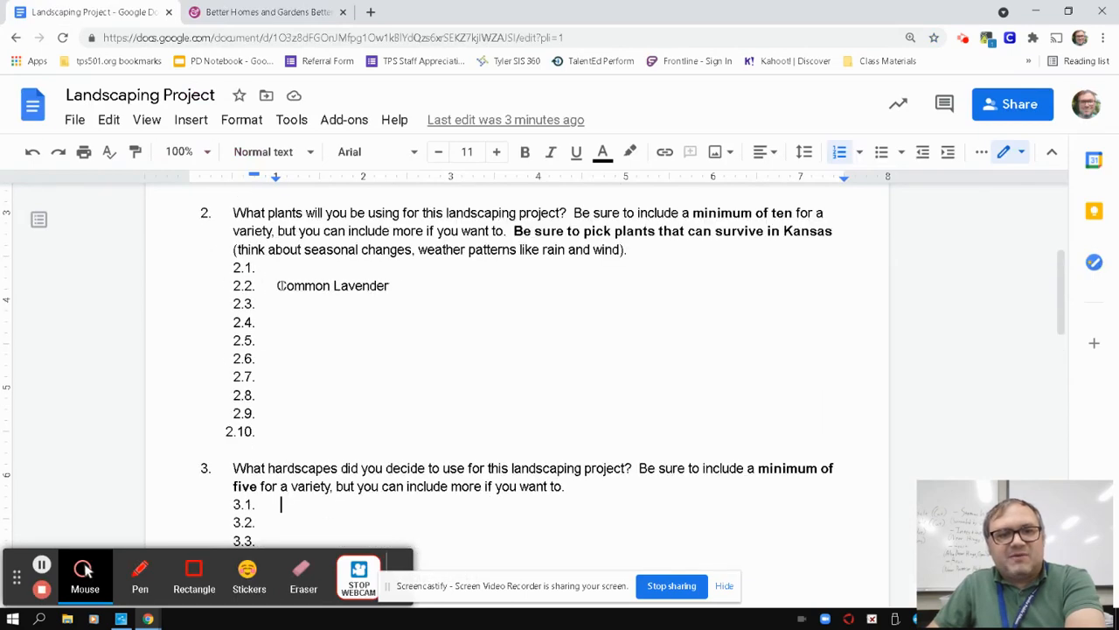
click(267, 11)
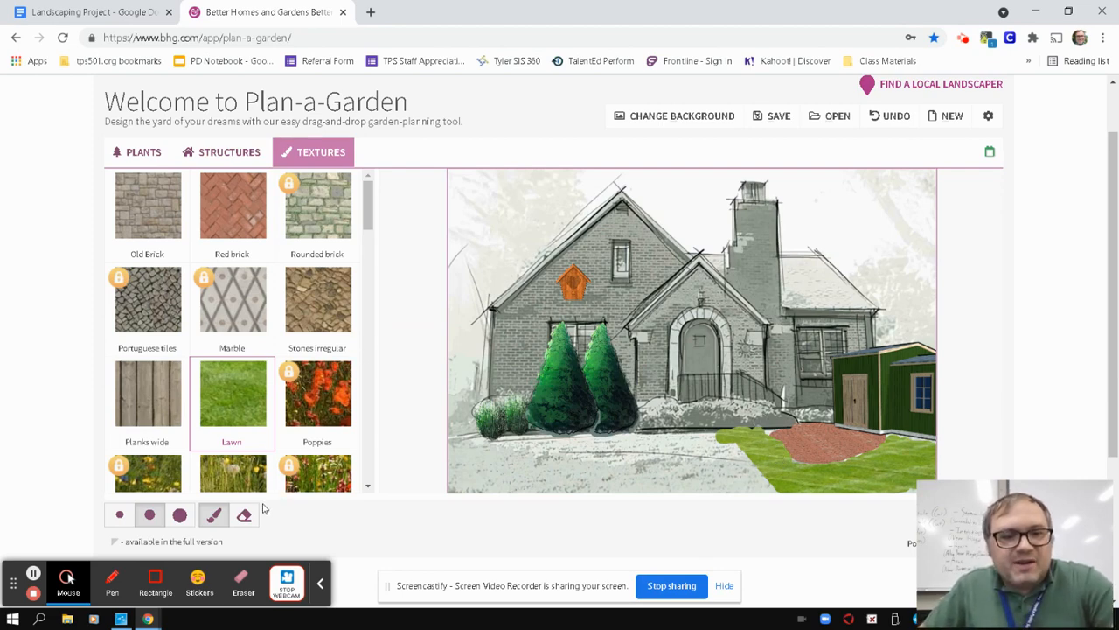
Paint a large-brush lawn patch at the yard's bottom-left and dab small spots nearby
click(120, 516)
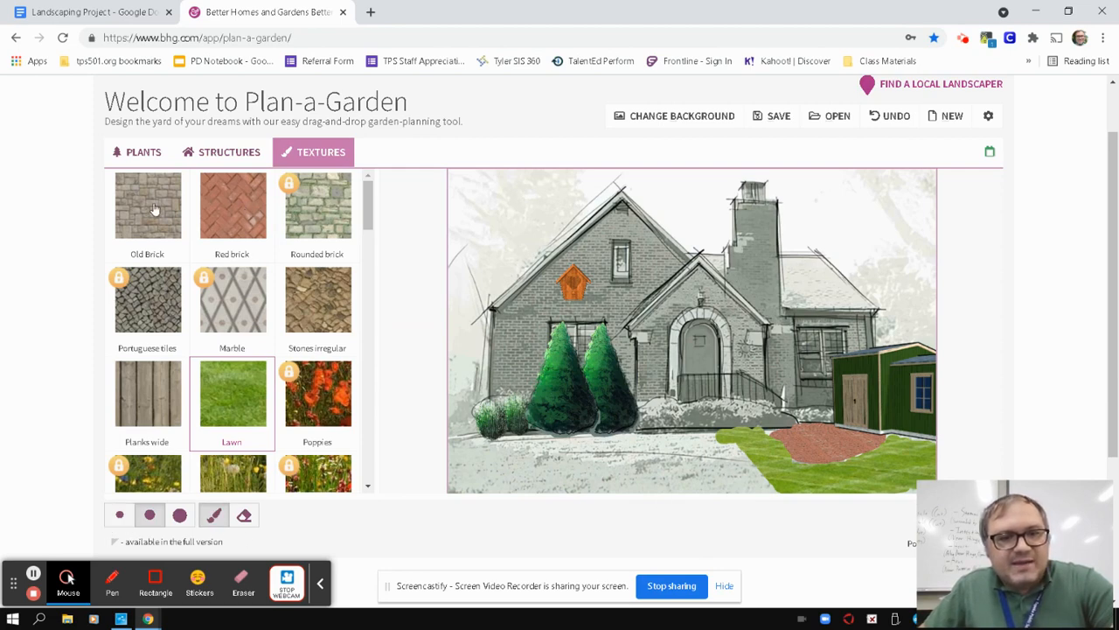
click(179, 515)
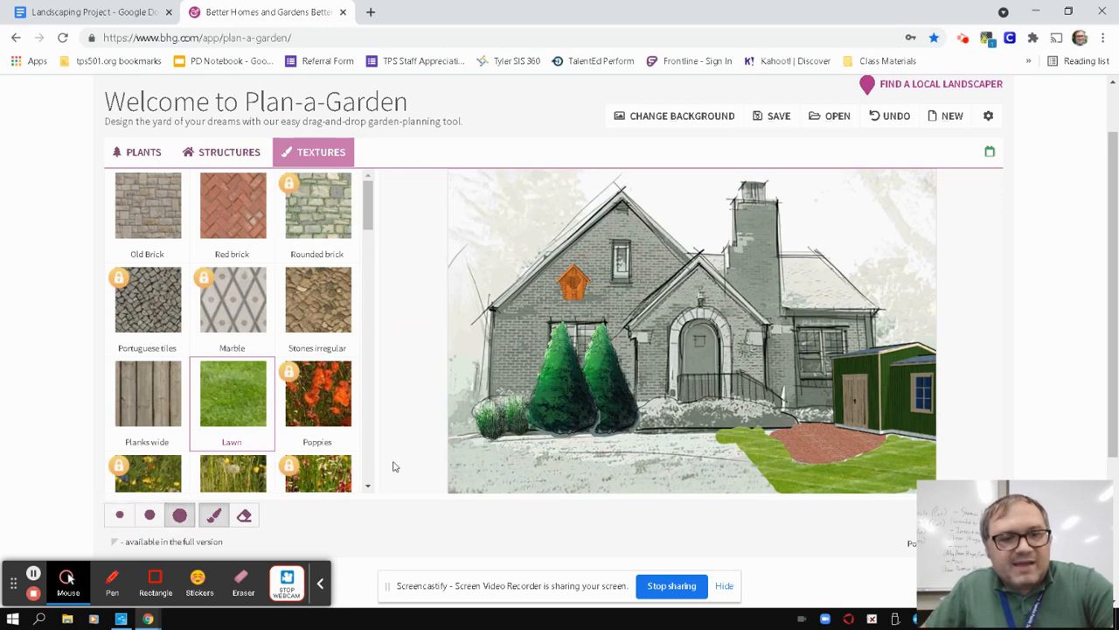
drag(468, 465, 507, 472)
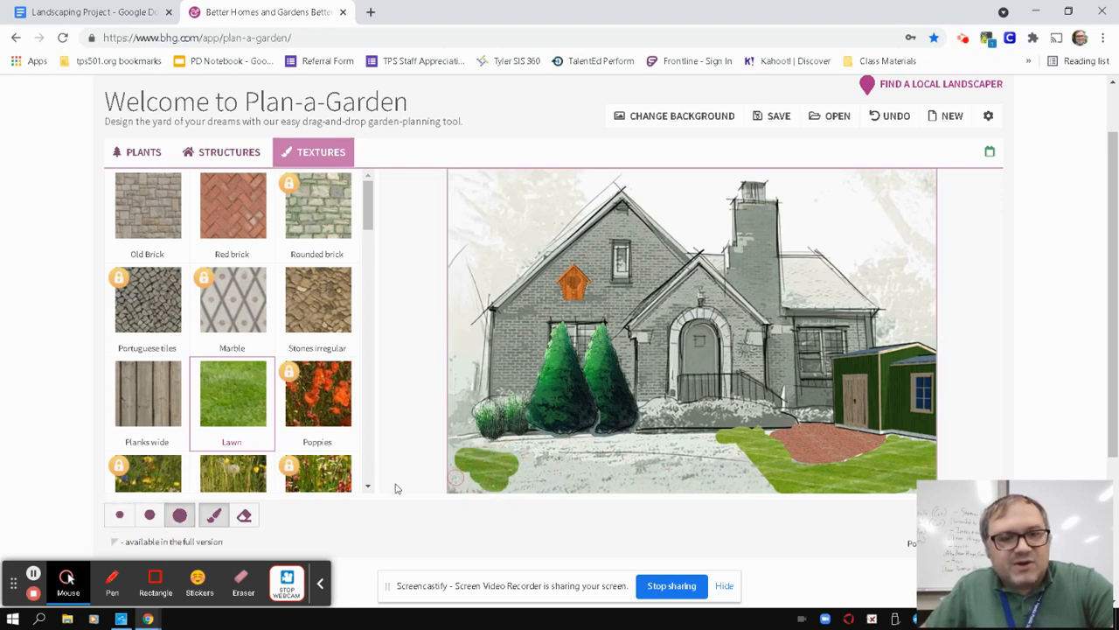
click(120, 514)
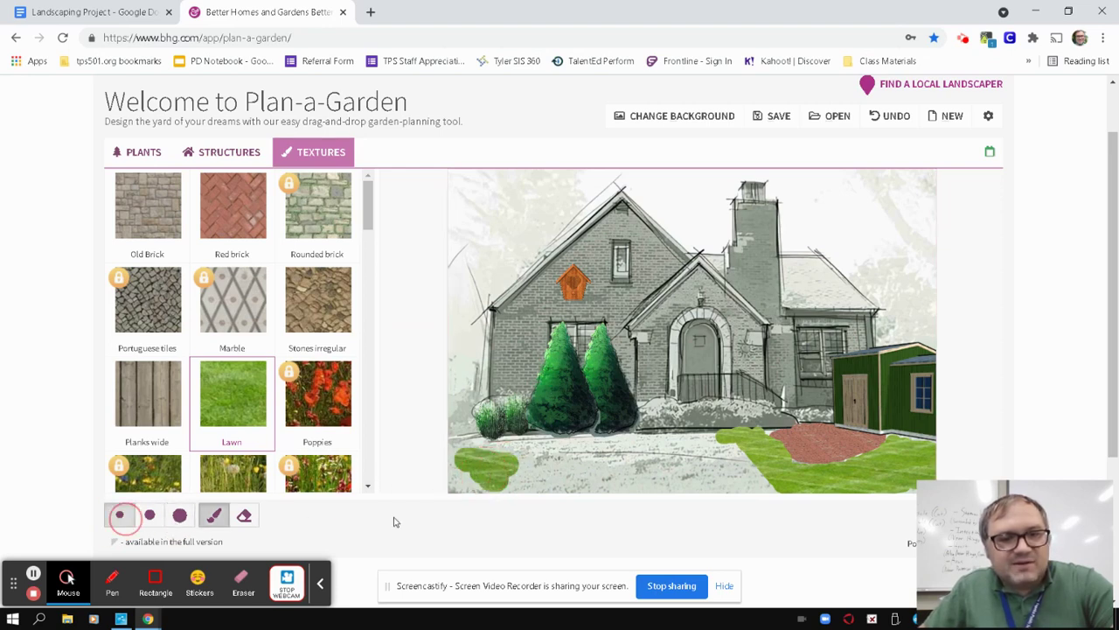
click(559, 476)
drag(562, 477, 578, 477)
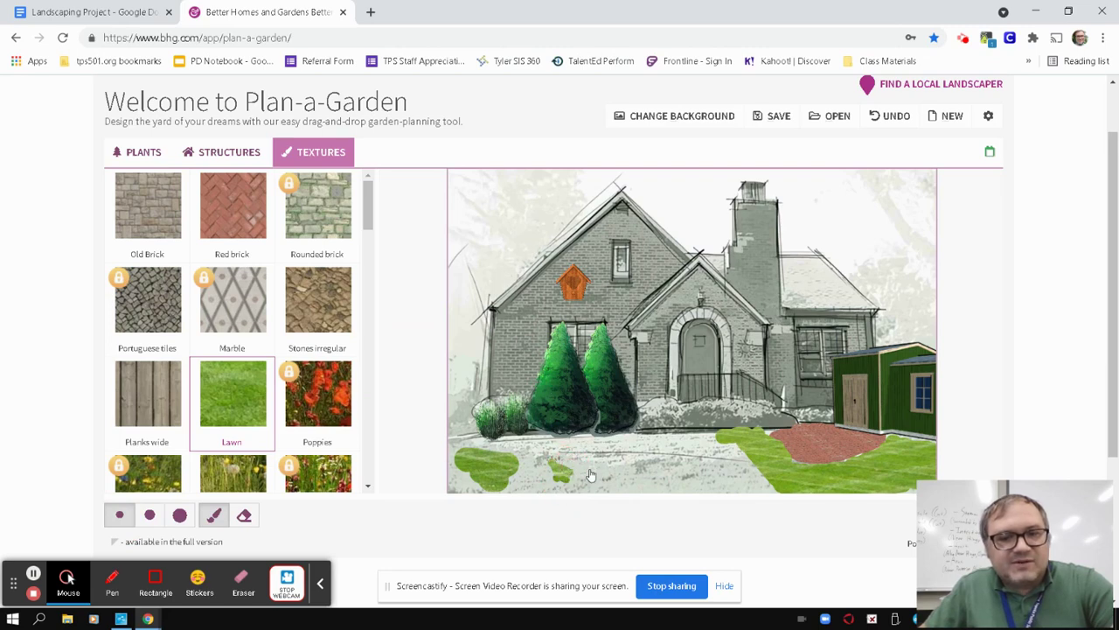
Erase the small lawn spots, then undo the erasure to restore them
click(244, 515)
mouse_move(546, 474)
mouse_down()
mouse_move(564, 472)
mouse_move(554, 461)
mouse_up()
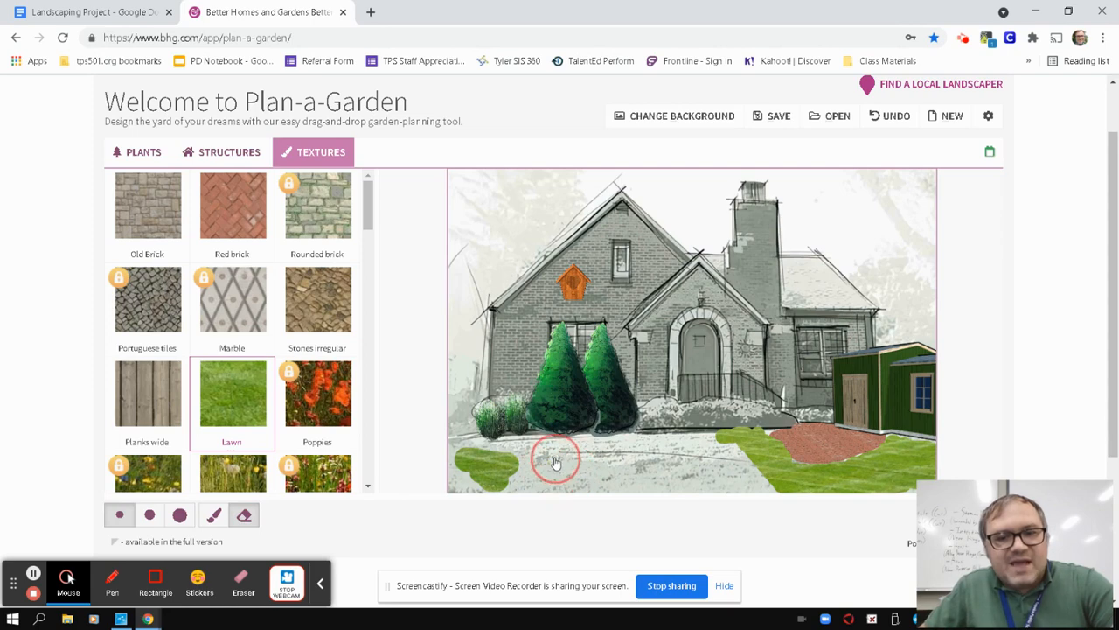
click(894, 119)
click(890, 118)
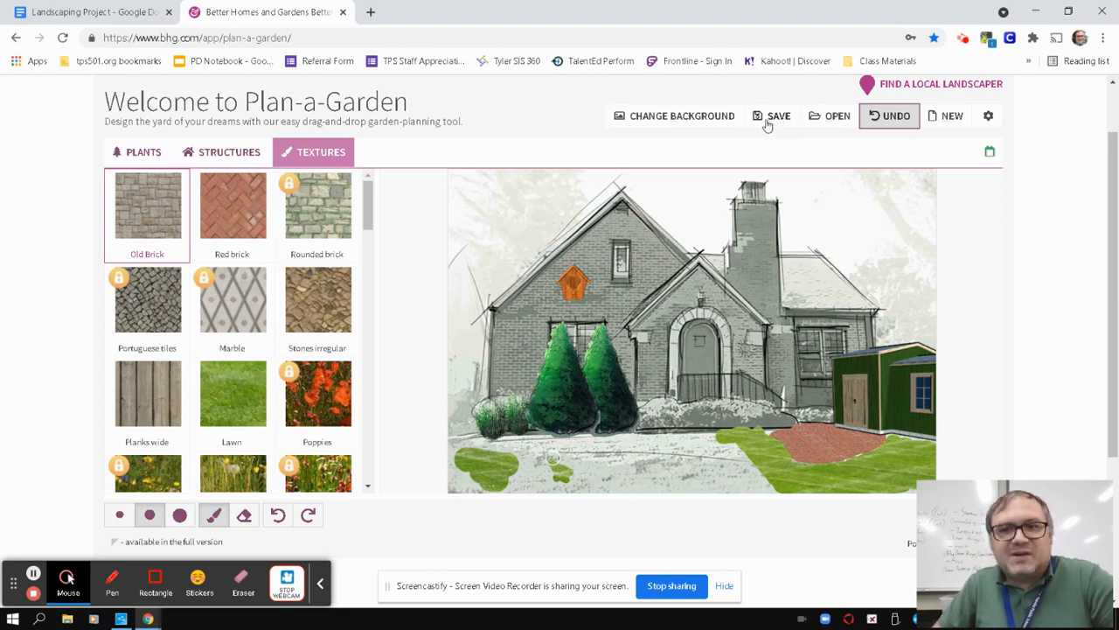
Save the project as Landscape1 and confirm it in the saved projects list
click(767, 119)
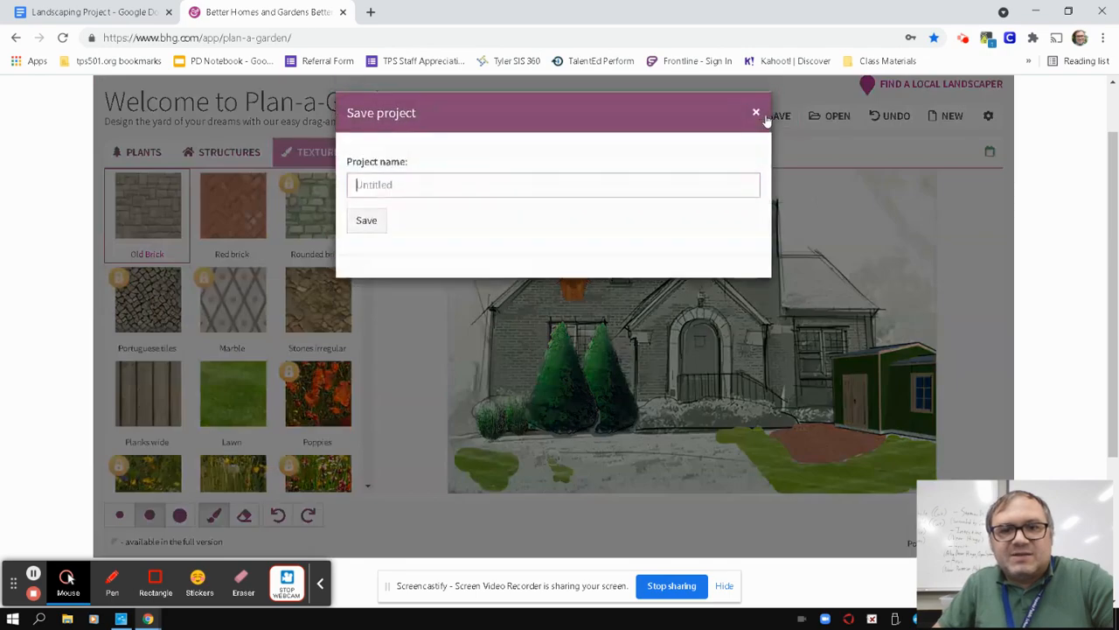
click(469, 184)
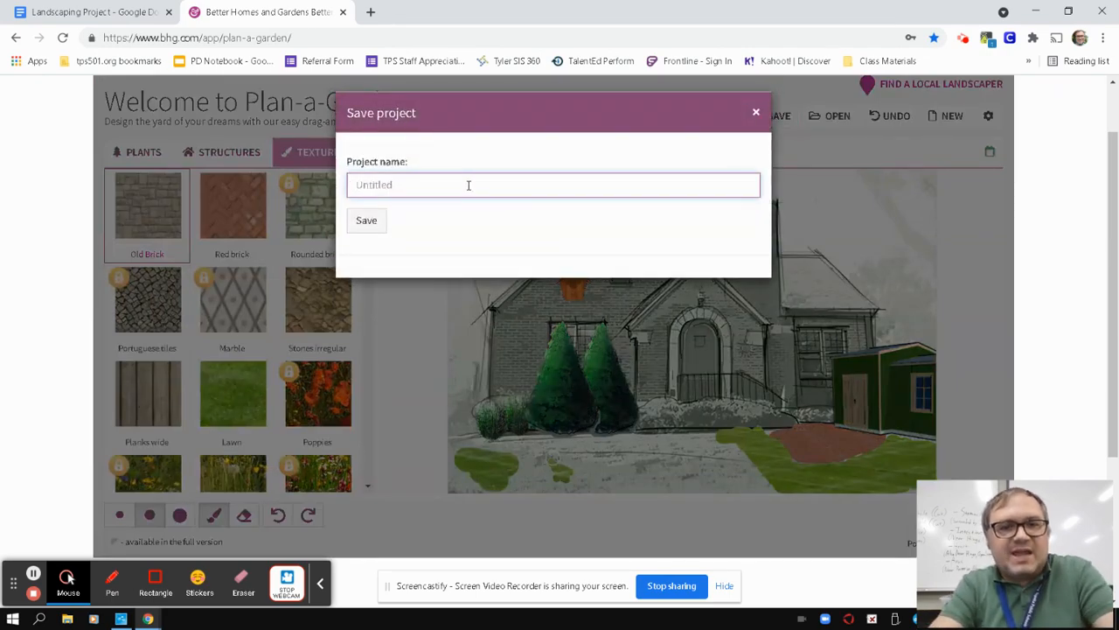
text(Landscape1)
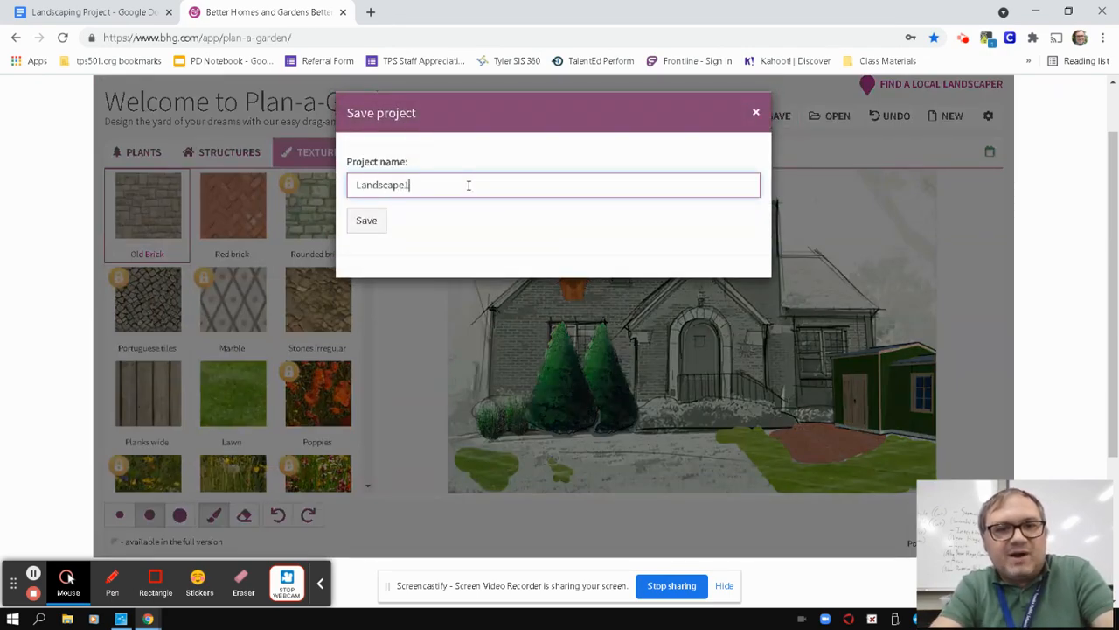
click(371, 219)
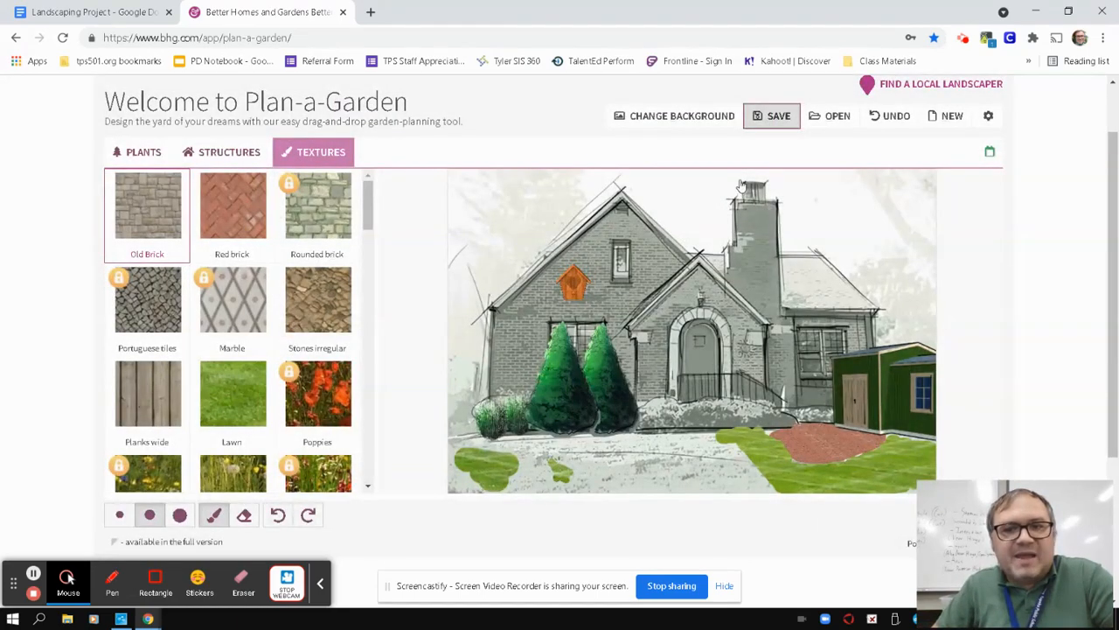
click(768, 116)
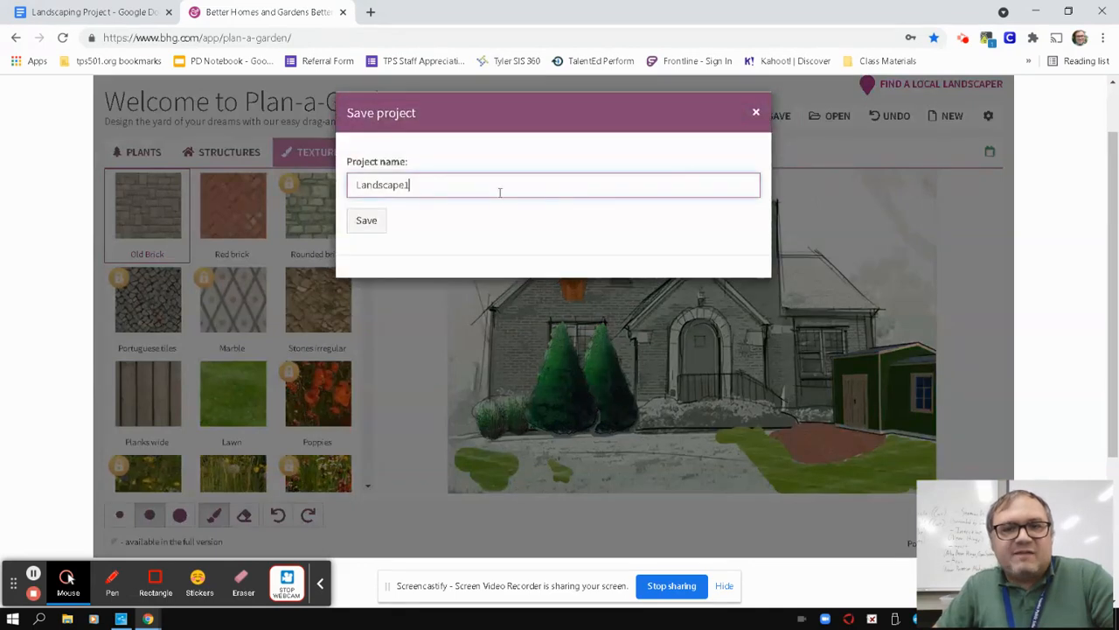
click(367, 219)
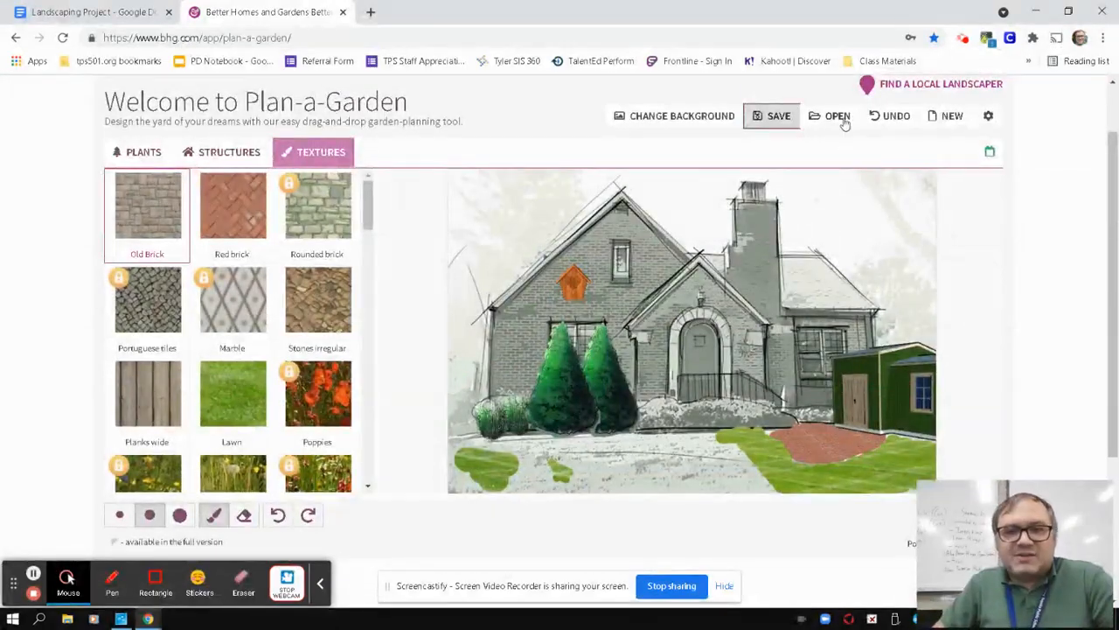
click(831, 116)
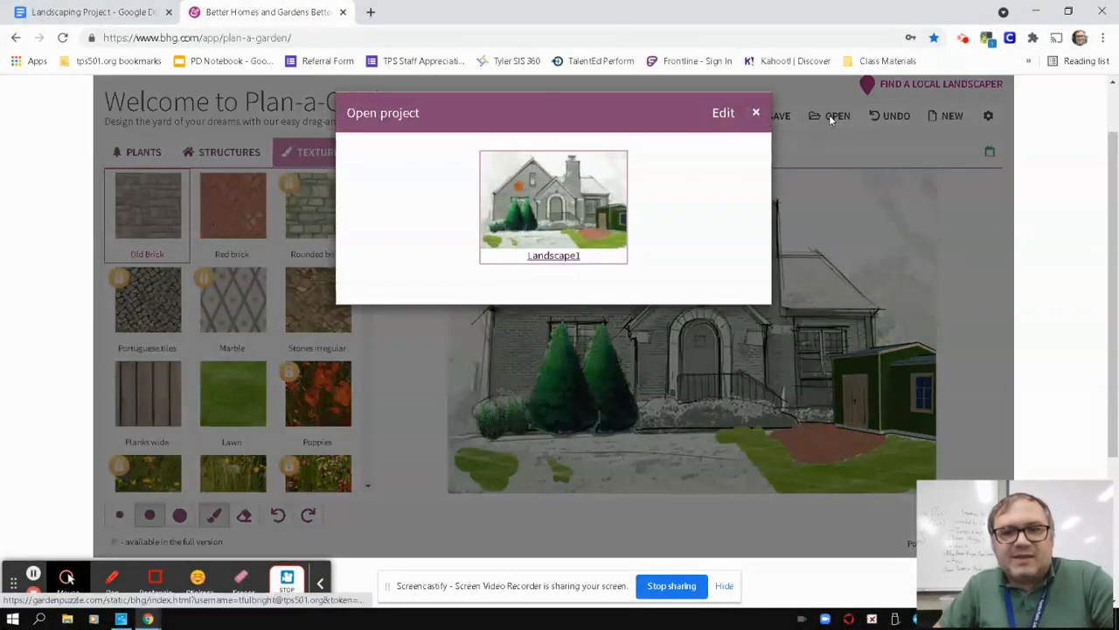
click(756, 115)
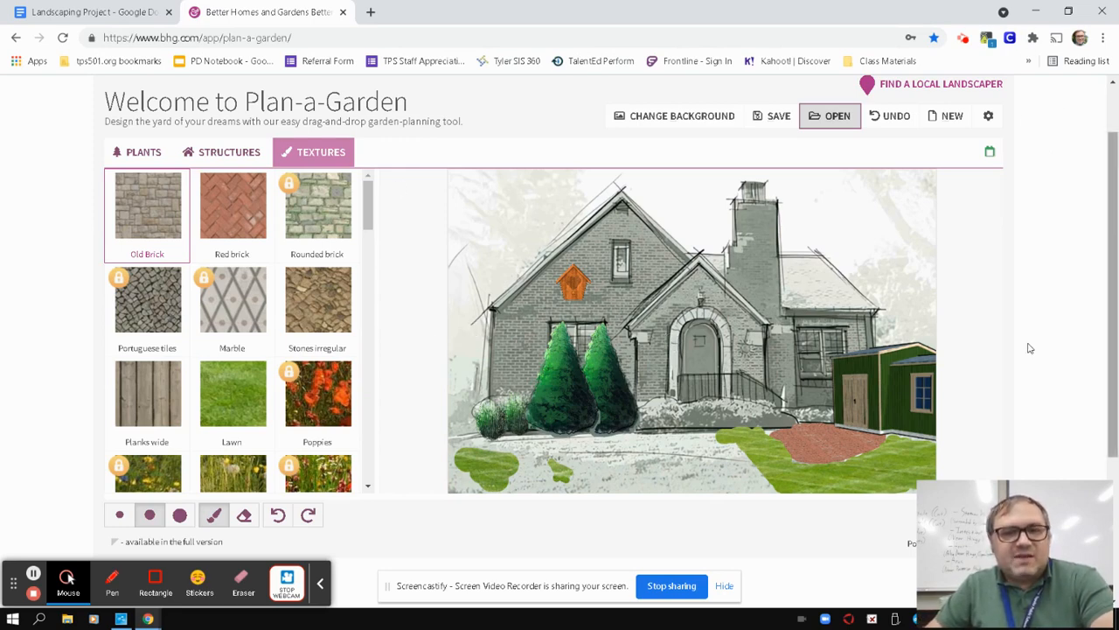
Download the design as a JPG image from the gear menu
click(989, 117)
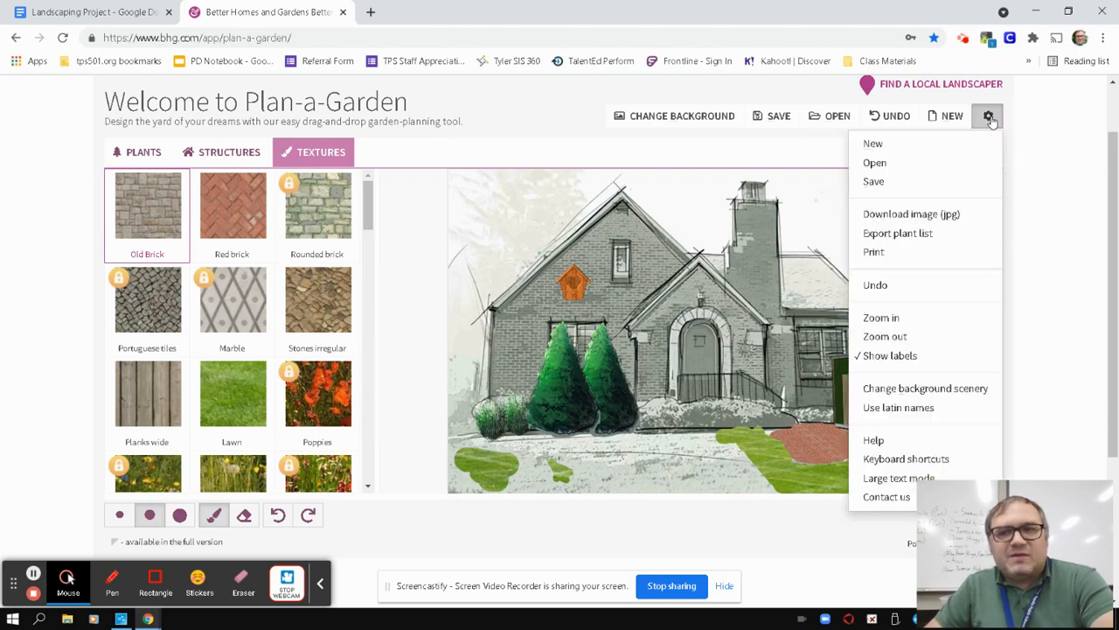
scroll(1037, 217, down, 1)
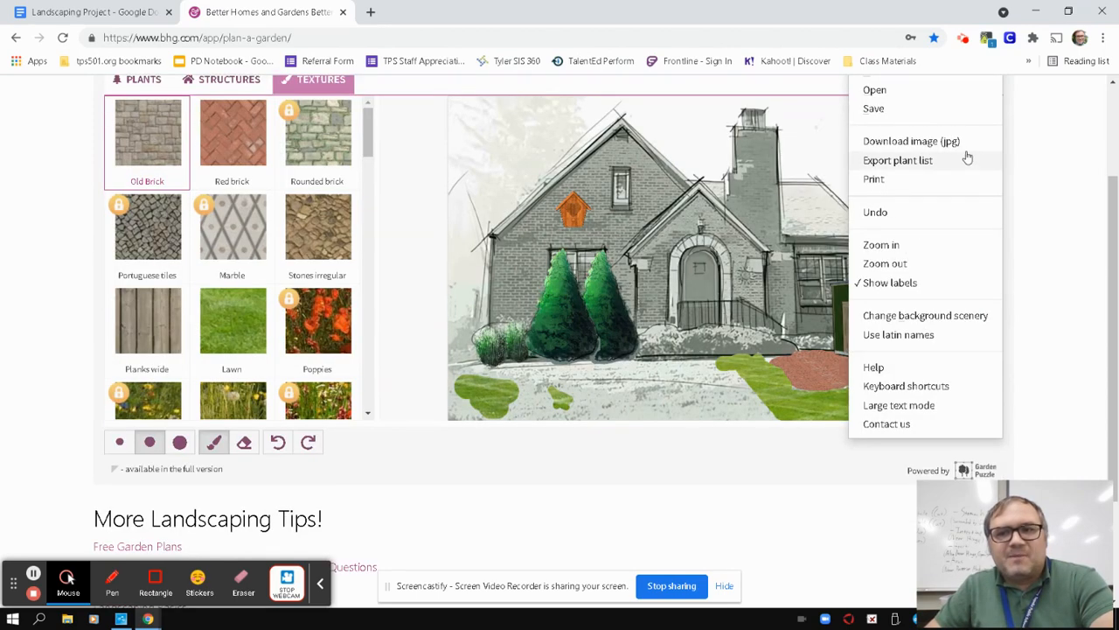
click(912, 141)
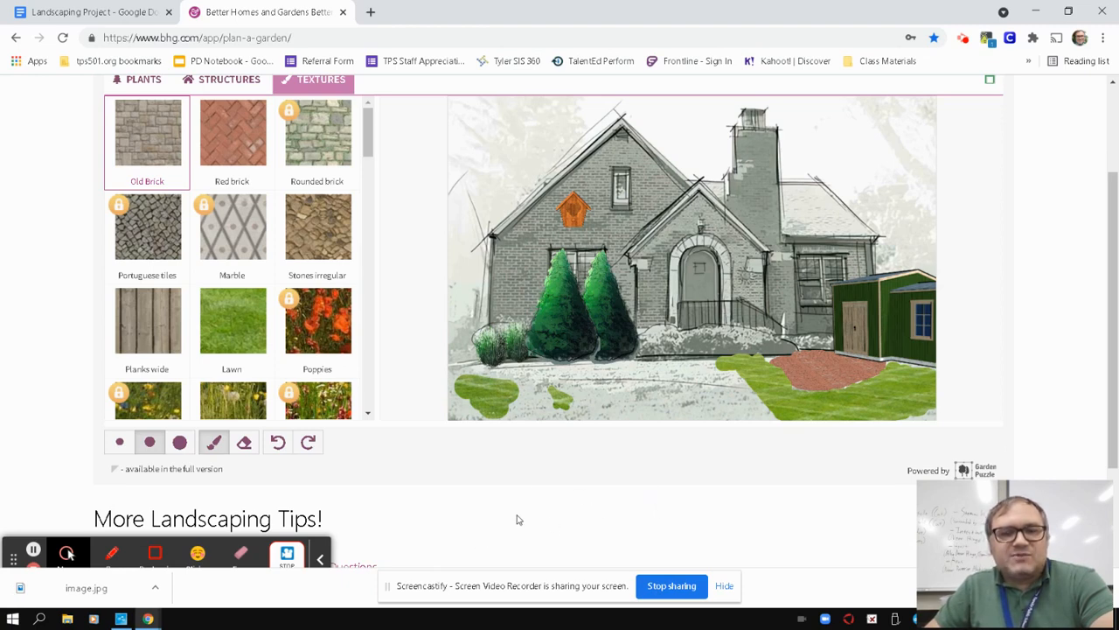
scroll(634, 424, up, 1)
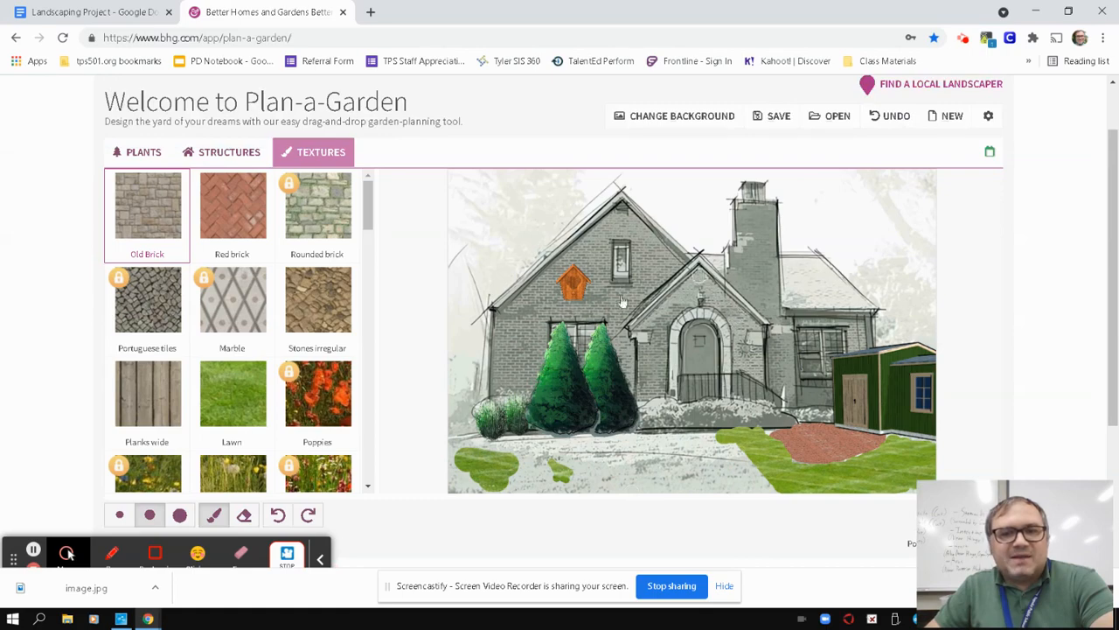
scroll(604, 300, down, 1)
scroll(768, 296, up, 2)
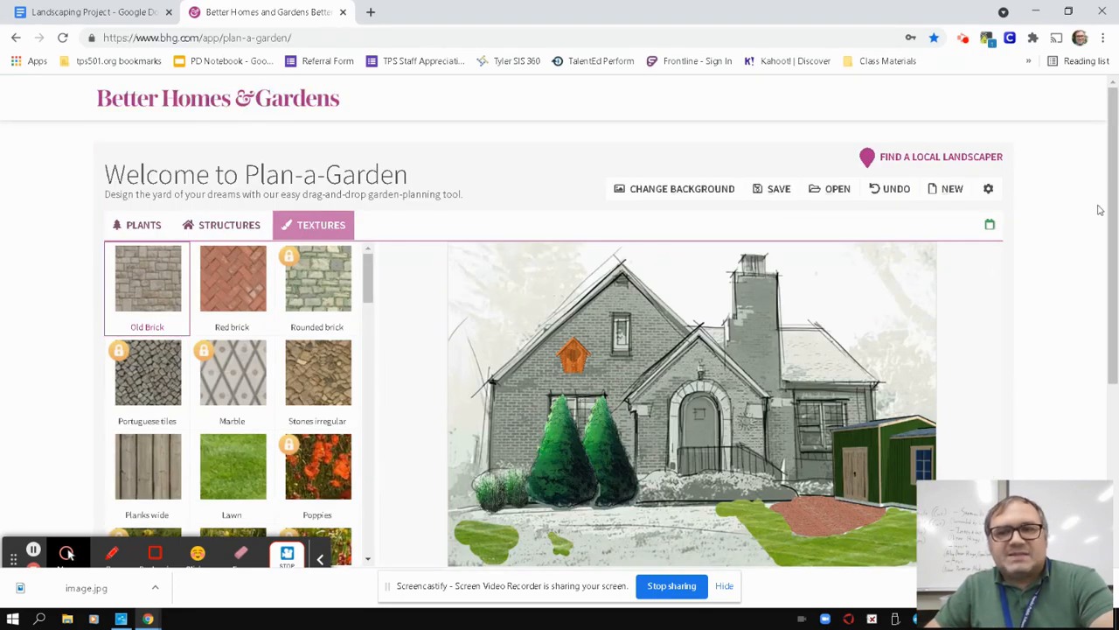
click(988, 188)
scroll(1063, 301, down, 1)
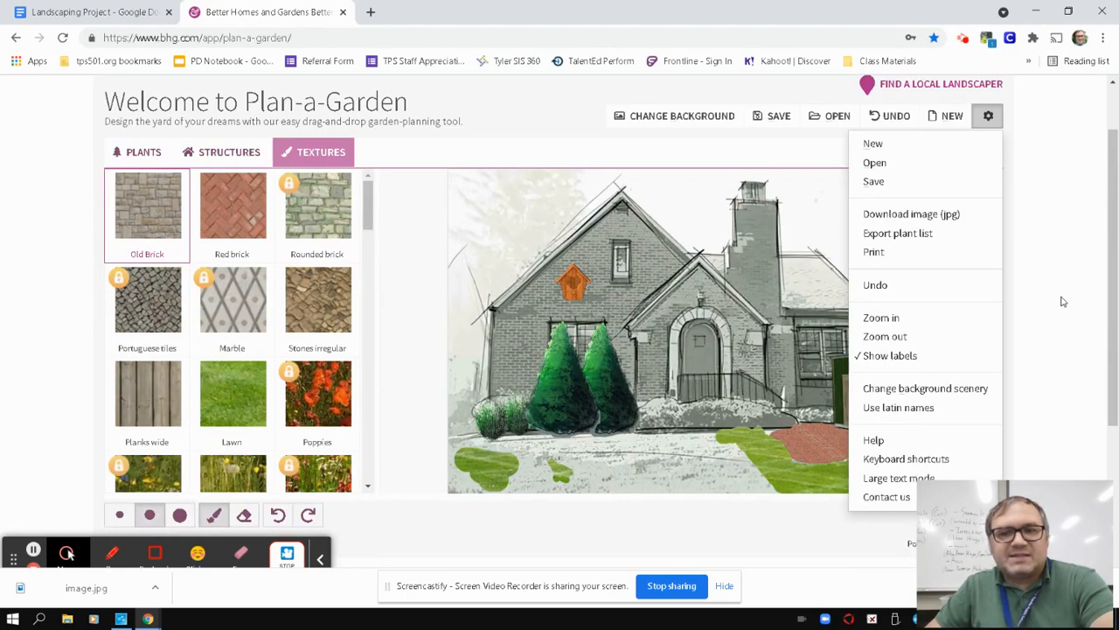
scroll(1064, 301, down, 1)
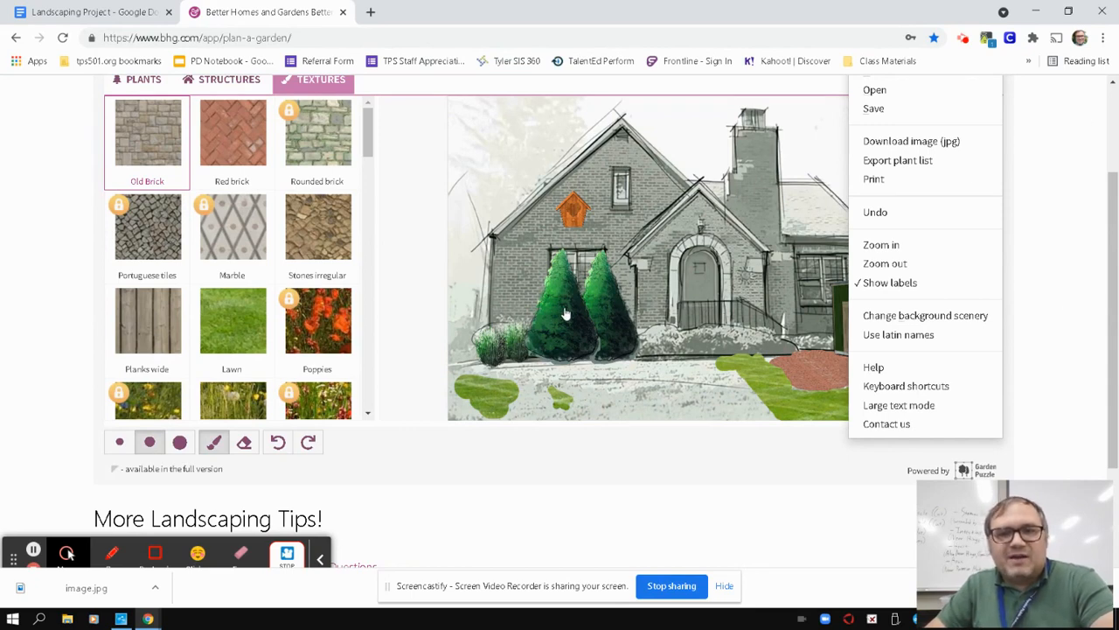
Export the plant list: two Common Lavender and two Dwarf Alberta Spruce
click(892, 164)
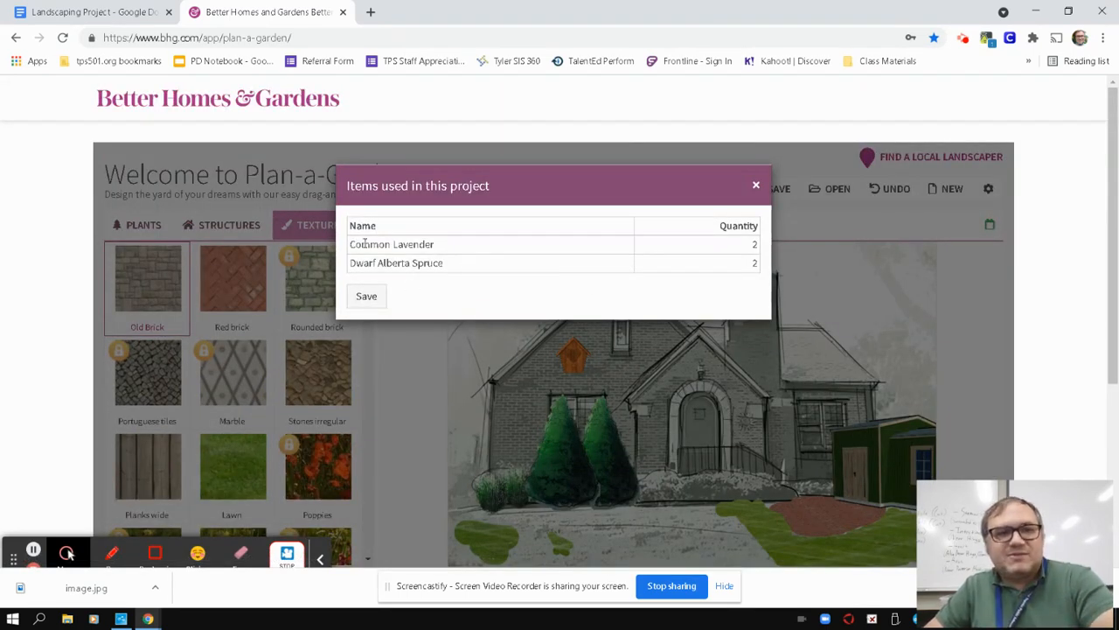
click(93, 11)
scroll(389, 350, up, 3)
scroll(385, 349, down, 3)
click(267, 11)
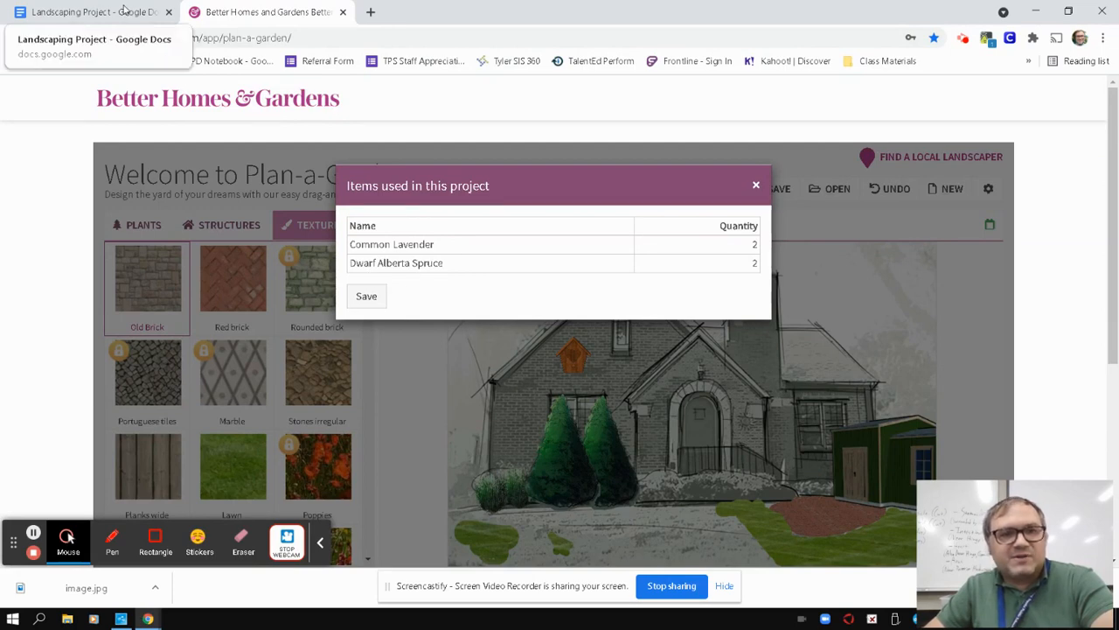
Add Dwarf Alberta Spruce as item 2.1 in the Landscaping Project doc, then return to the planner
click(91, 12)
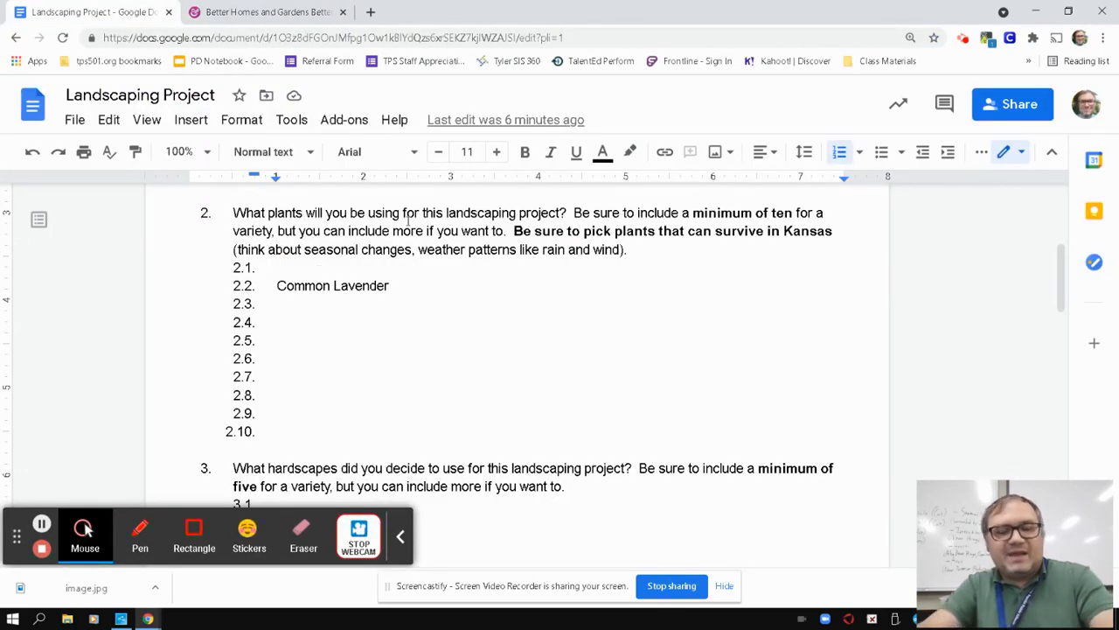
text(Dwarf Alb)
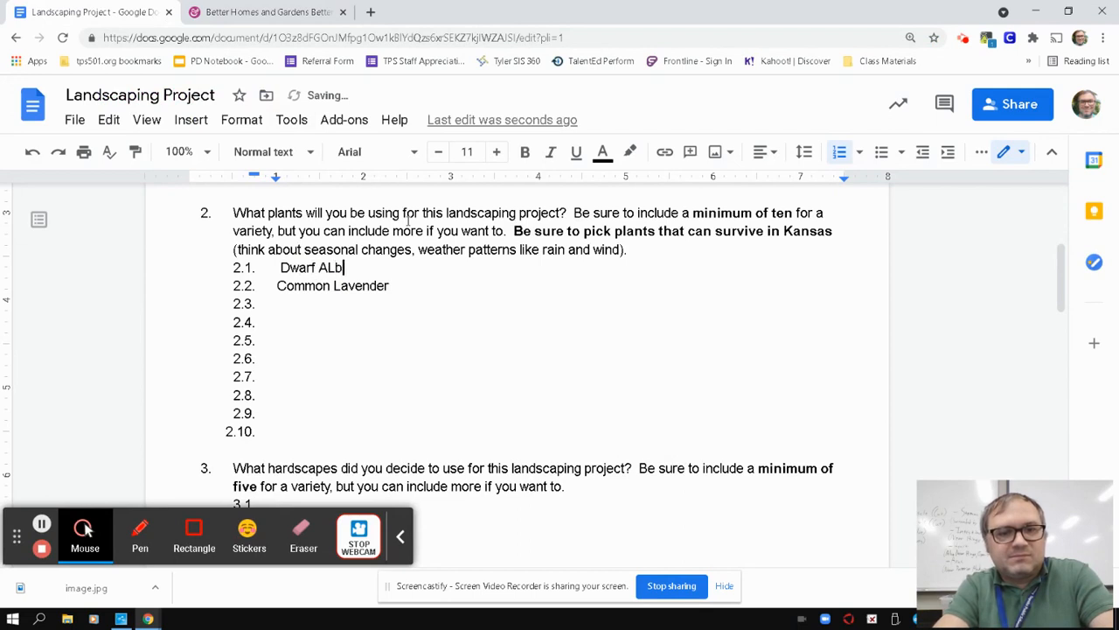
text(erta )
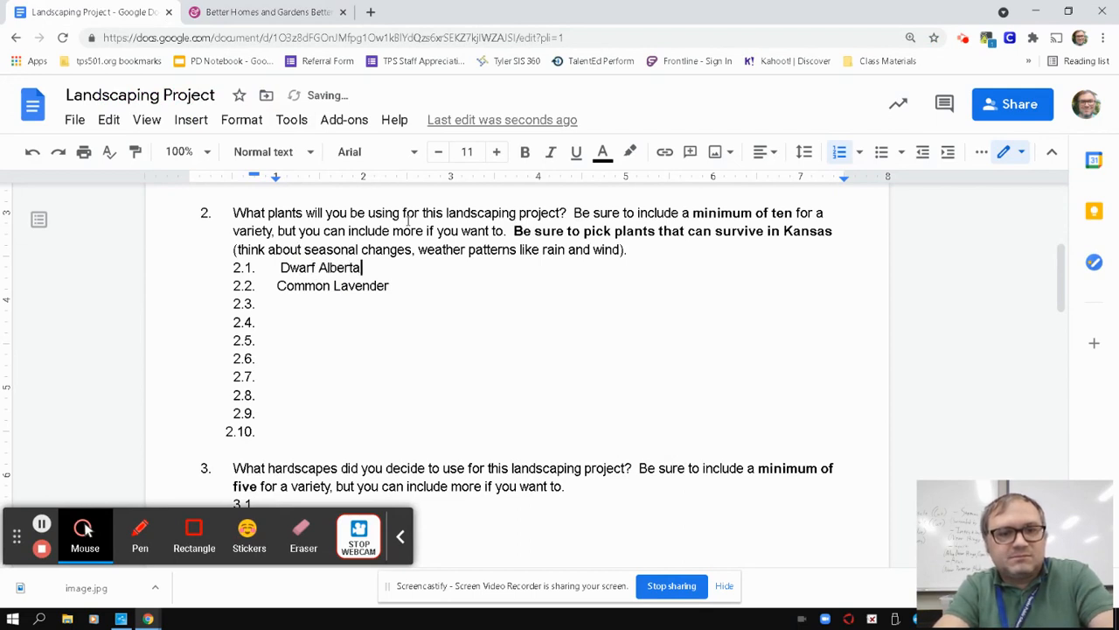
text(Spruce)
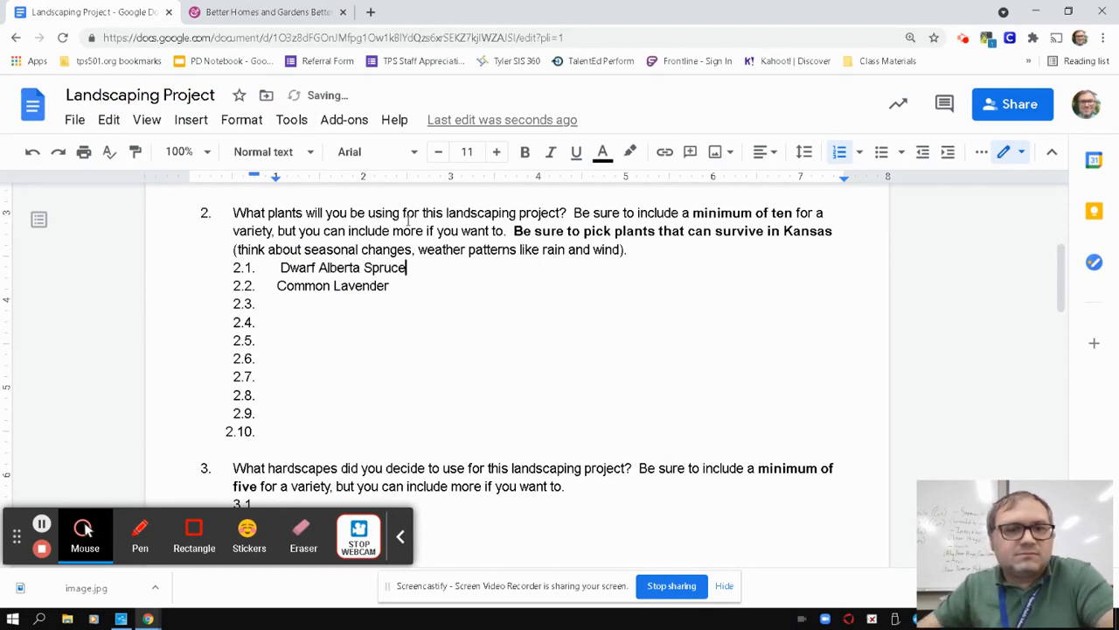
click(267, 11)
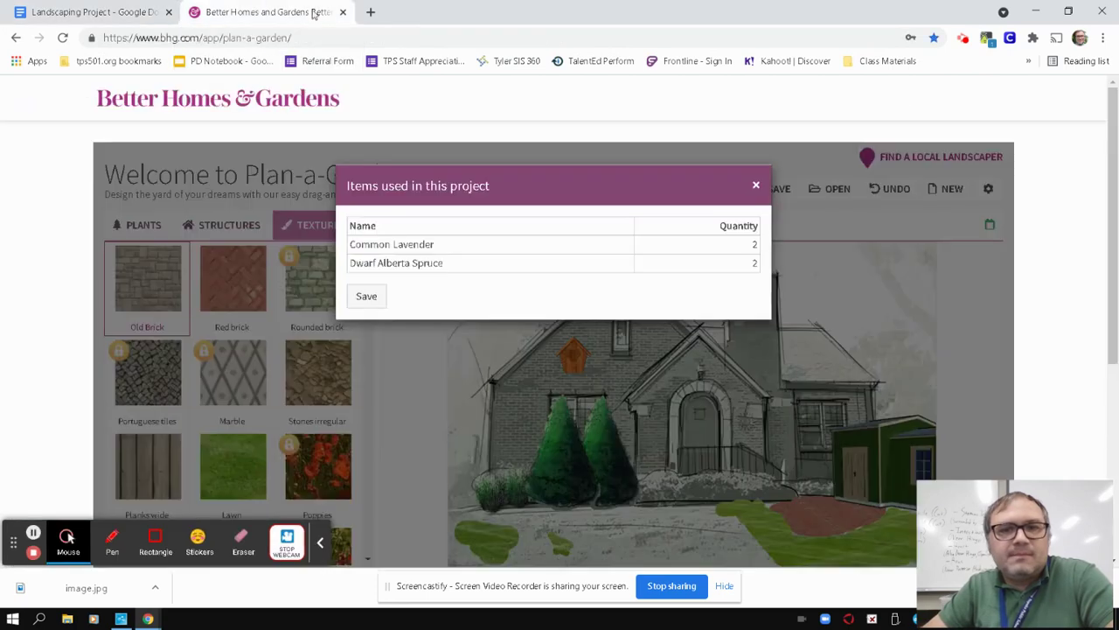
Close the Items list and save the project as Landscape1 from the gear menu
click(757, 188)
click(988, 188)
scroll(965, 305, down, 1)
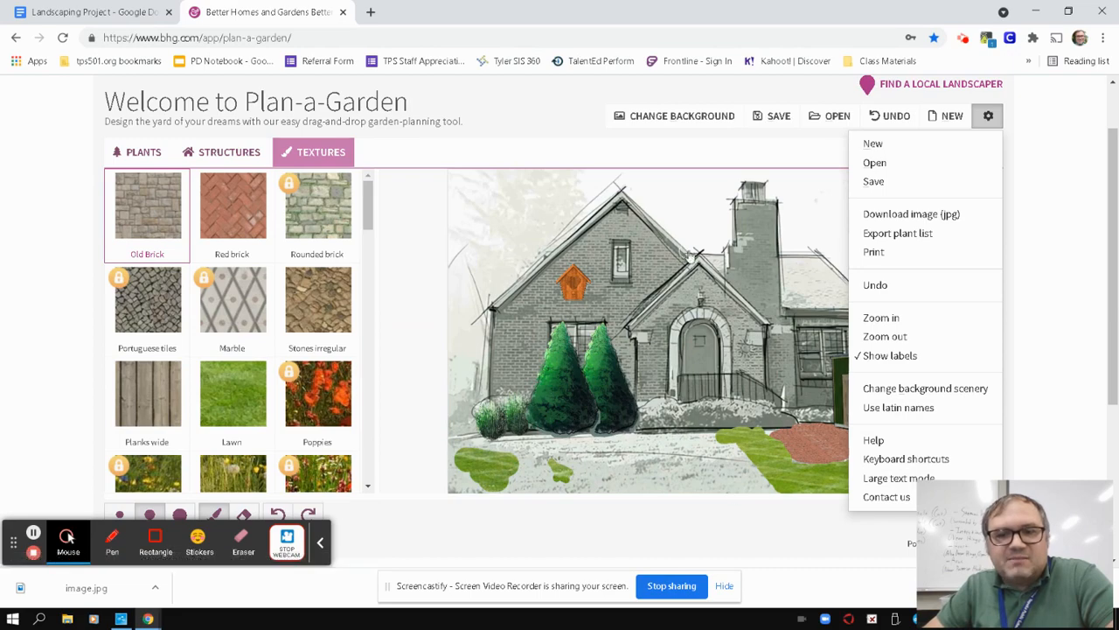
click(886, 188)
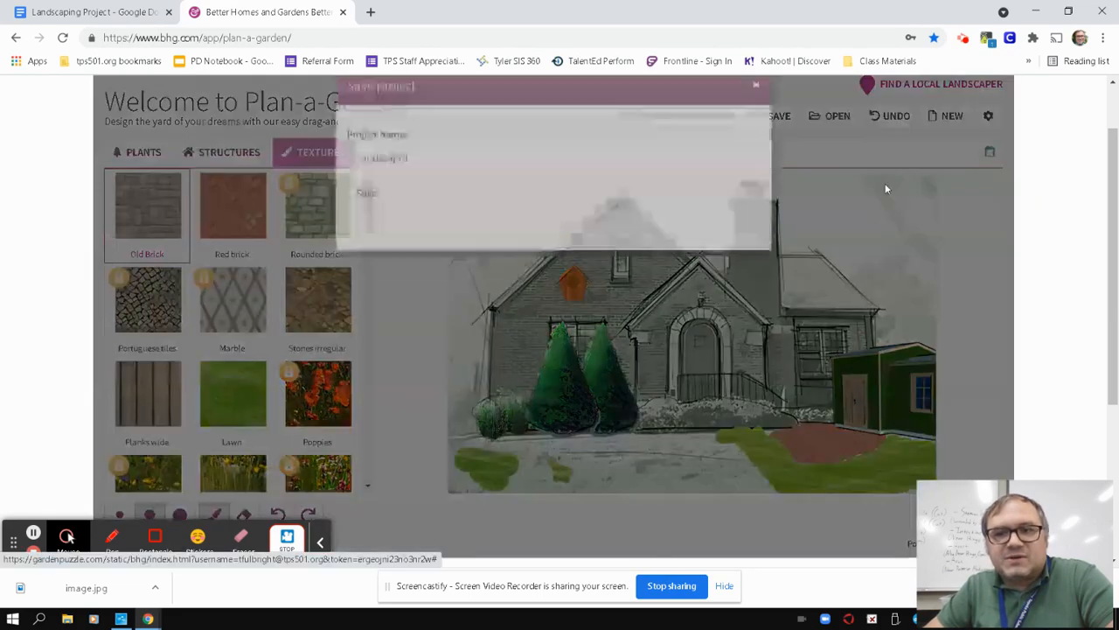
click(367, 224)
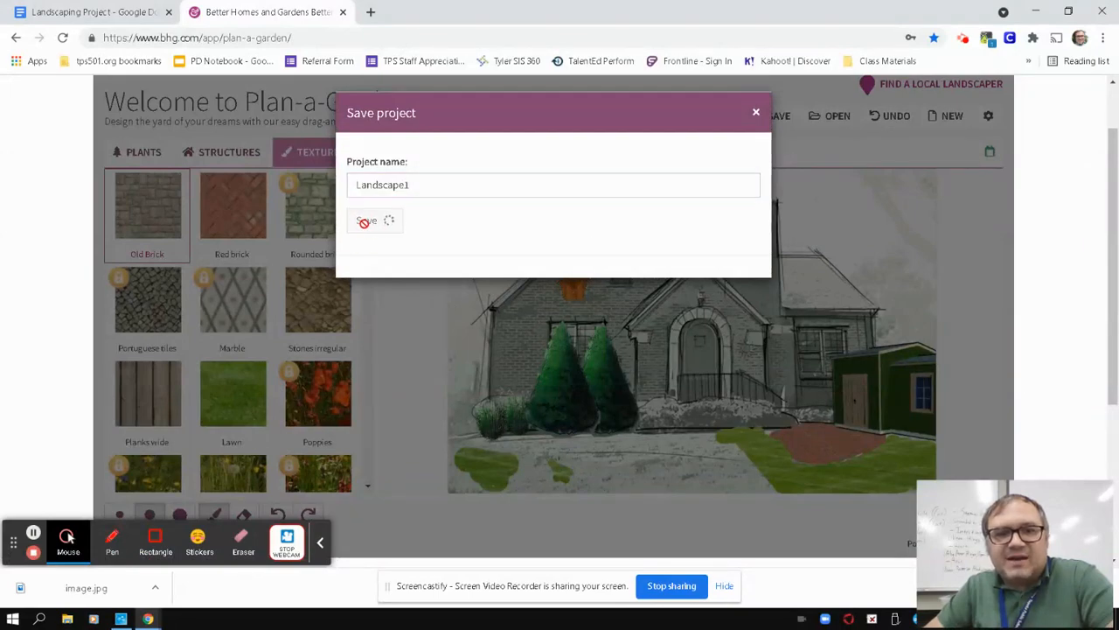